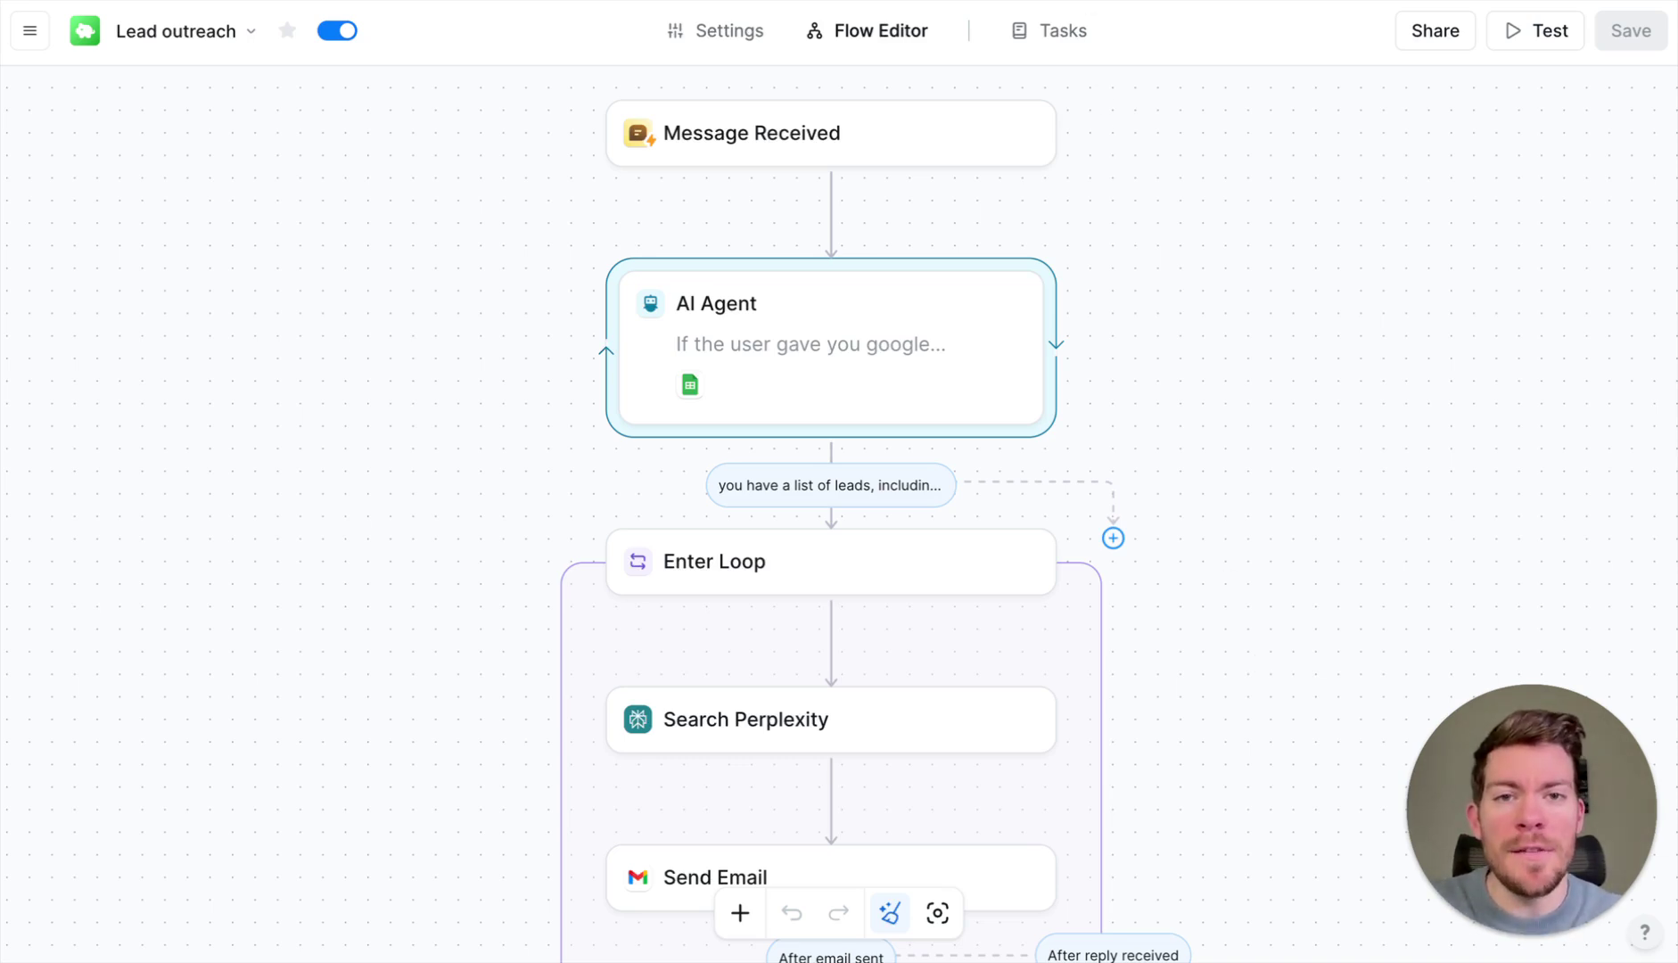
# - Inspect the Message Received trigger's settings, then close them
pyautogui.click(745, 134)
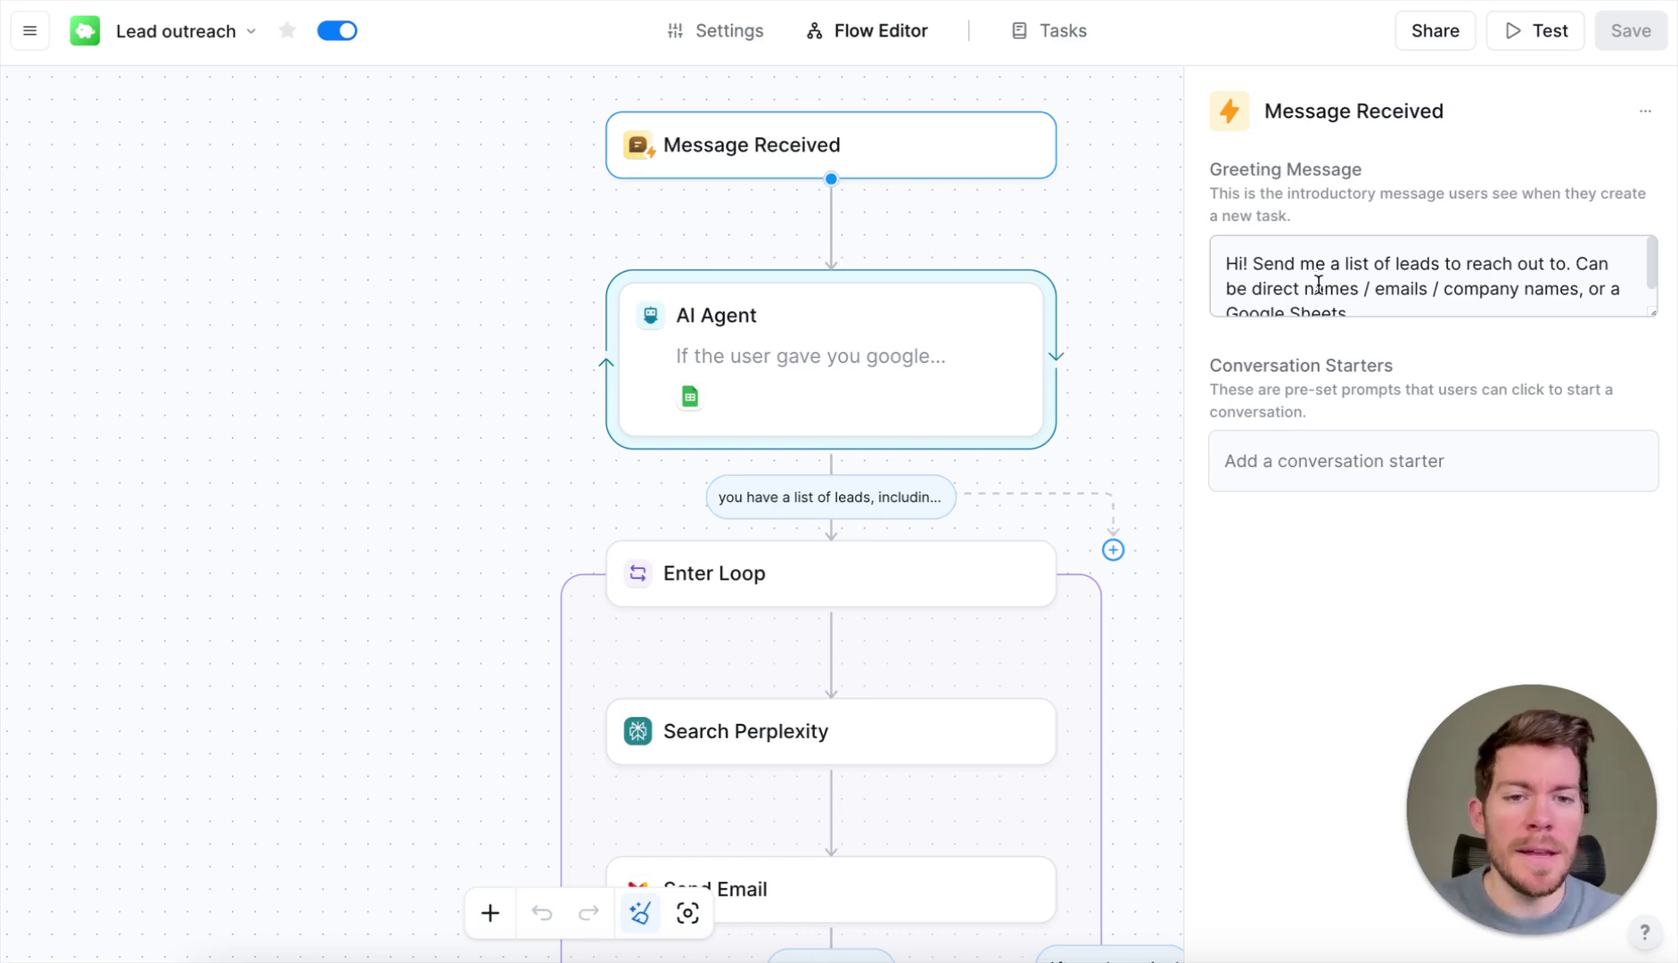
pyautogui.scroll(-1, 1318, 284)
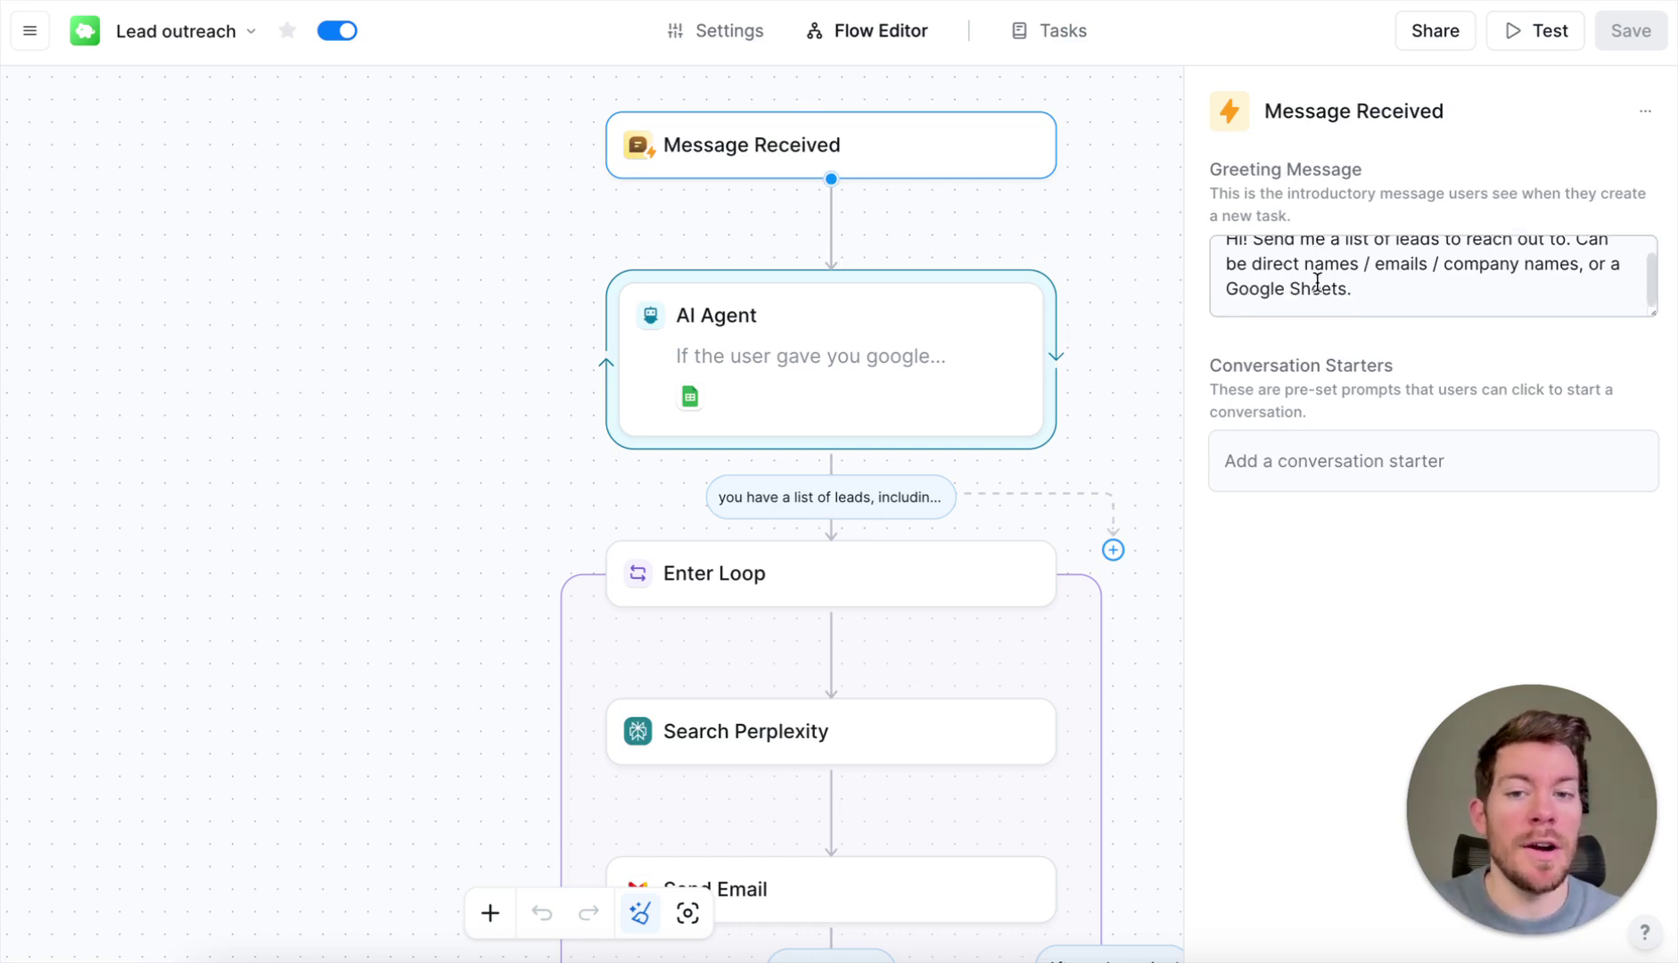
pyautogui.click(1136, 190)
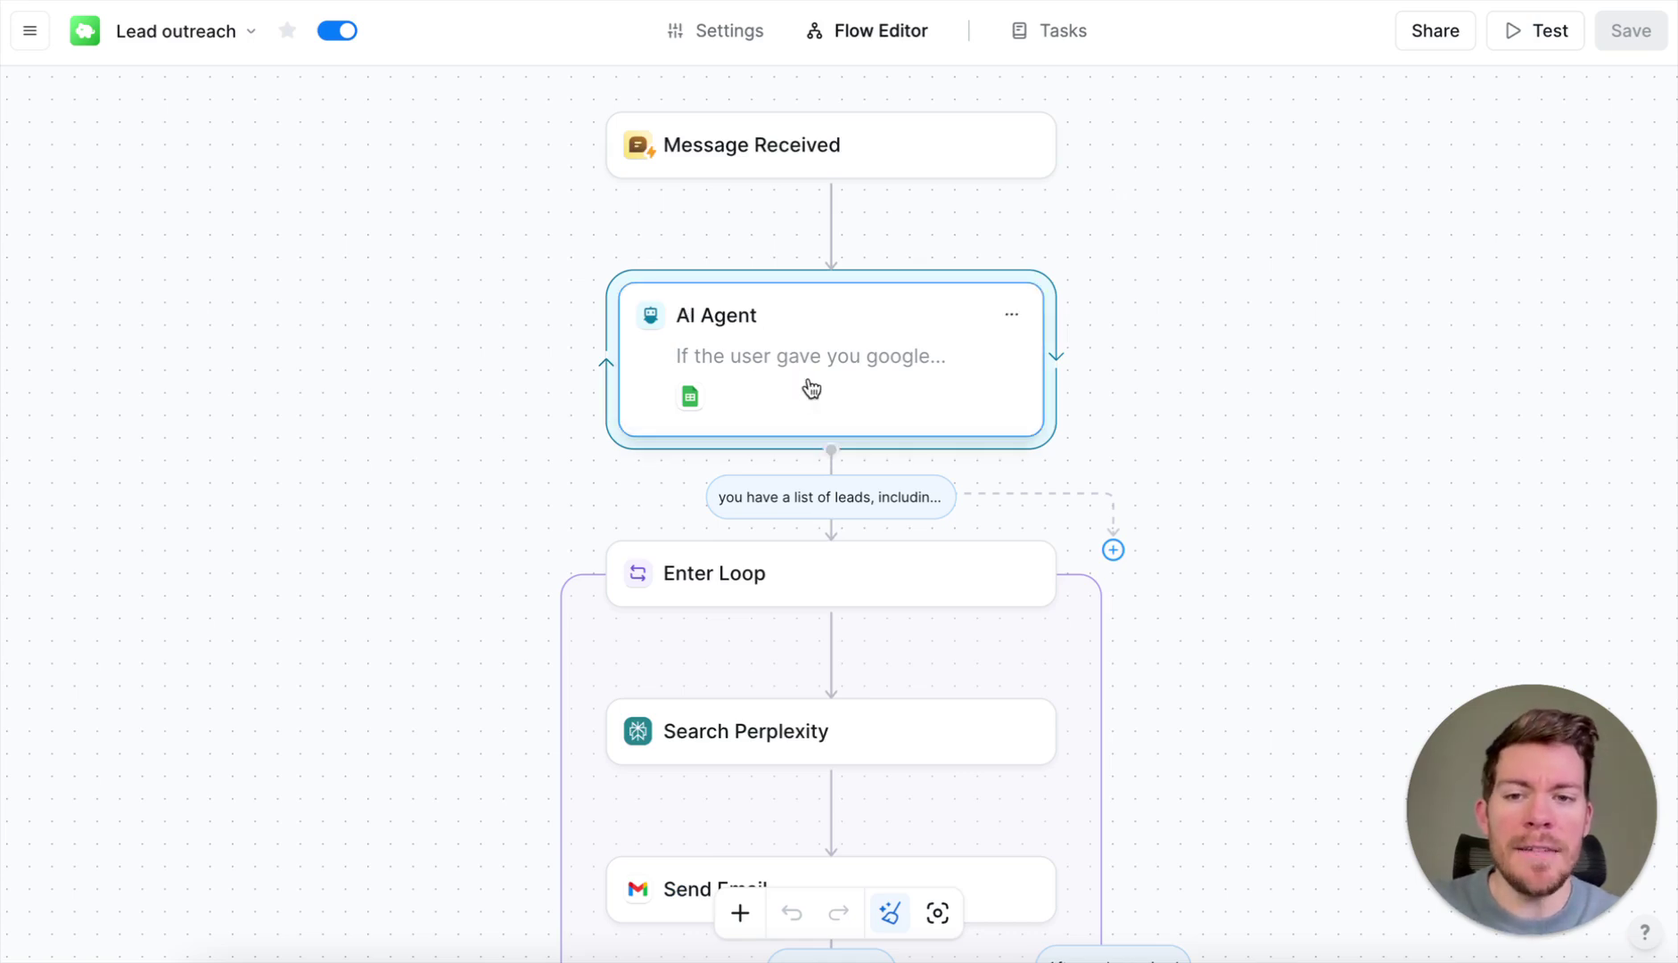
# - Check the first AI Agent's settings, then scroll down to the last AI Agent in the flow
pyautogui.click(868, 374)
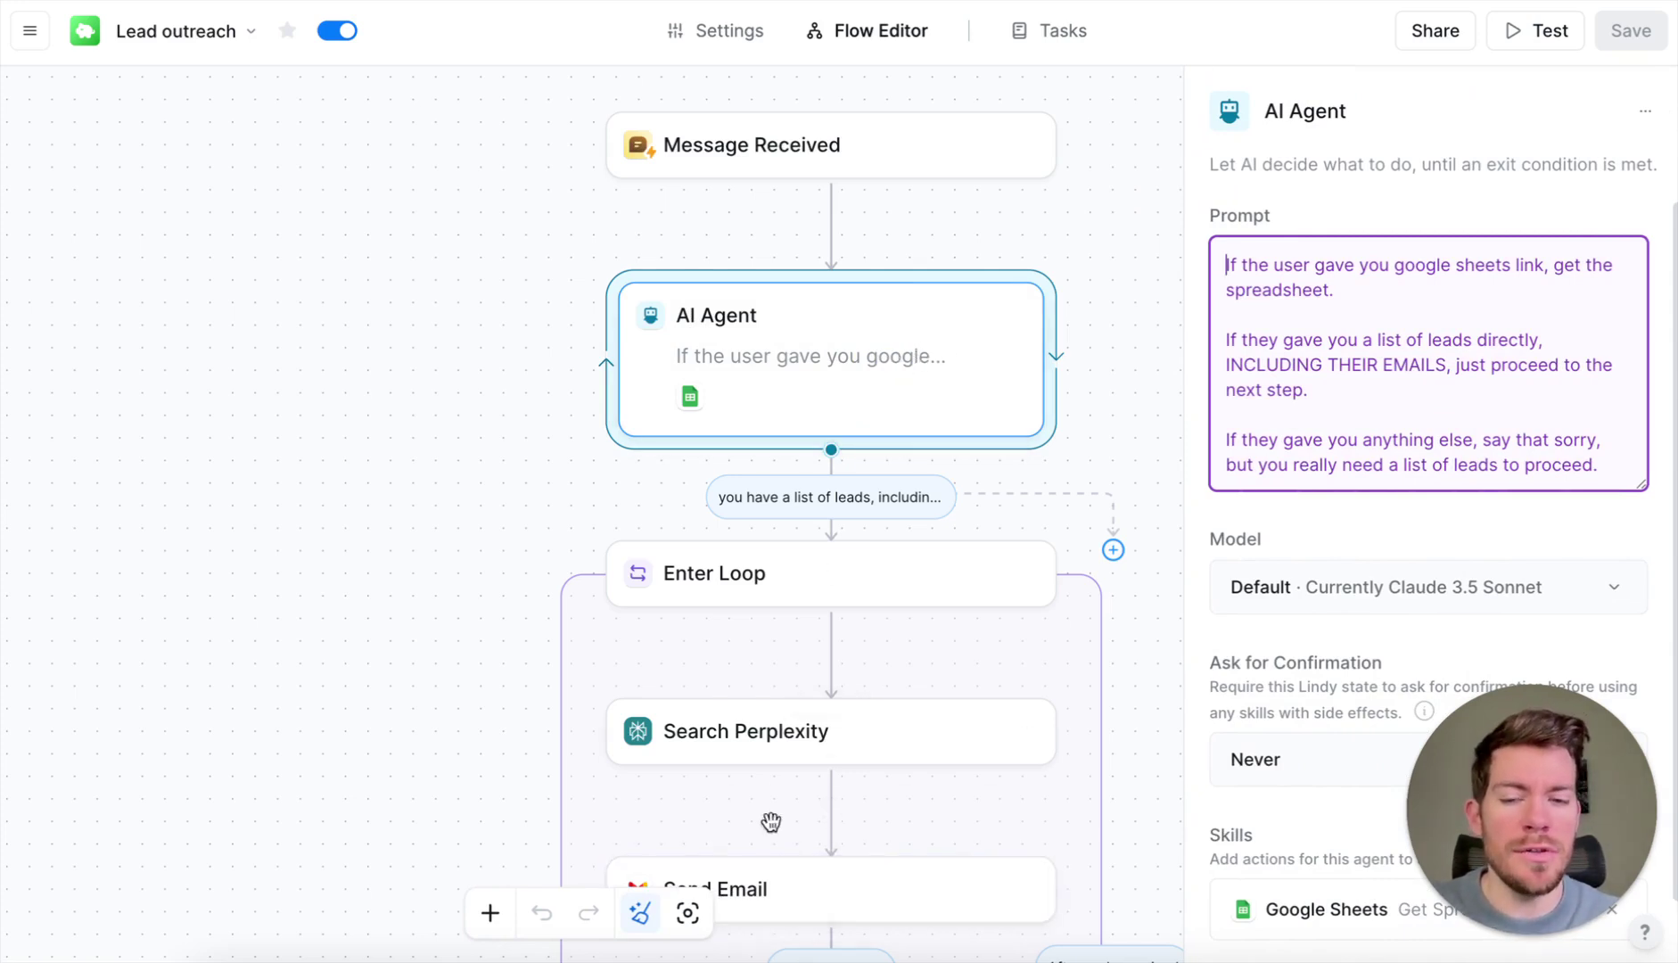
pyautogui.click(446, 215)
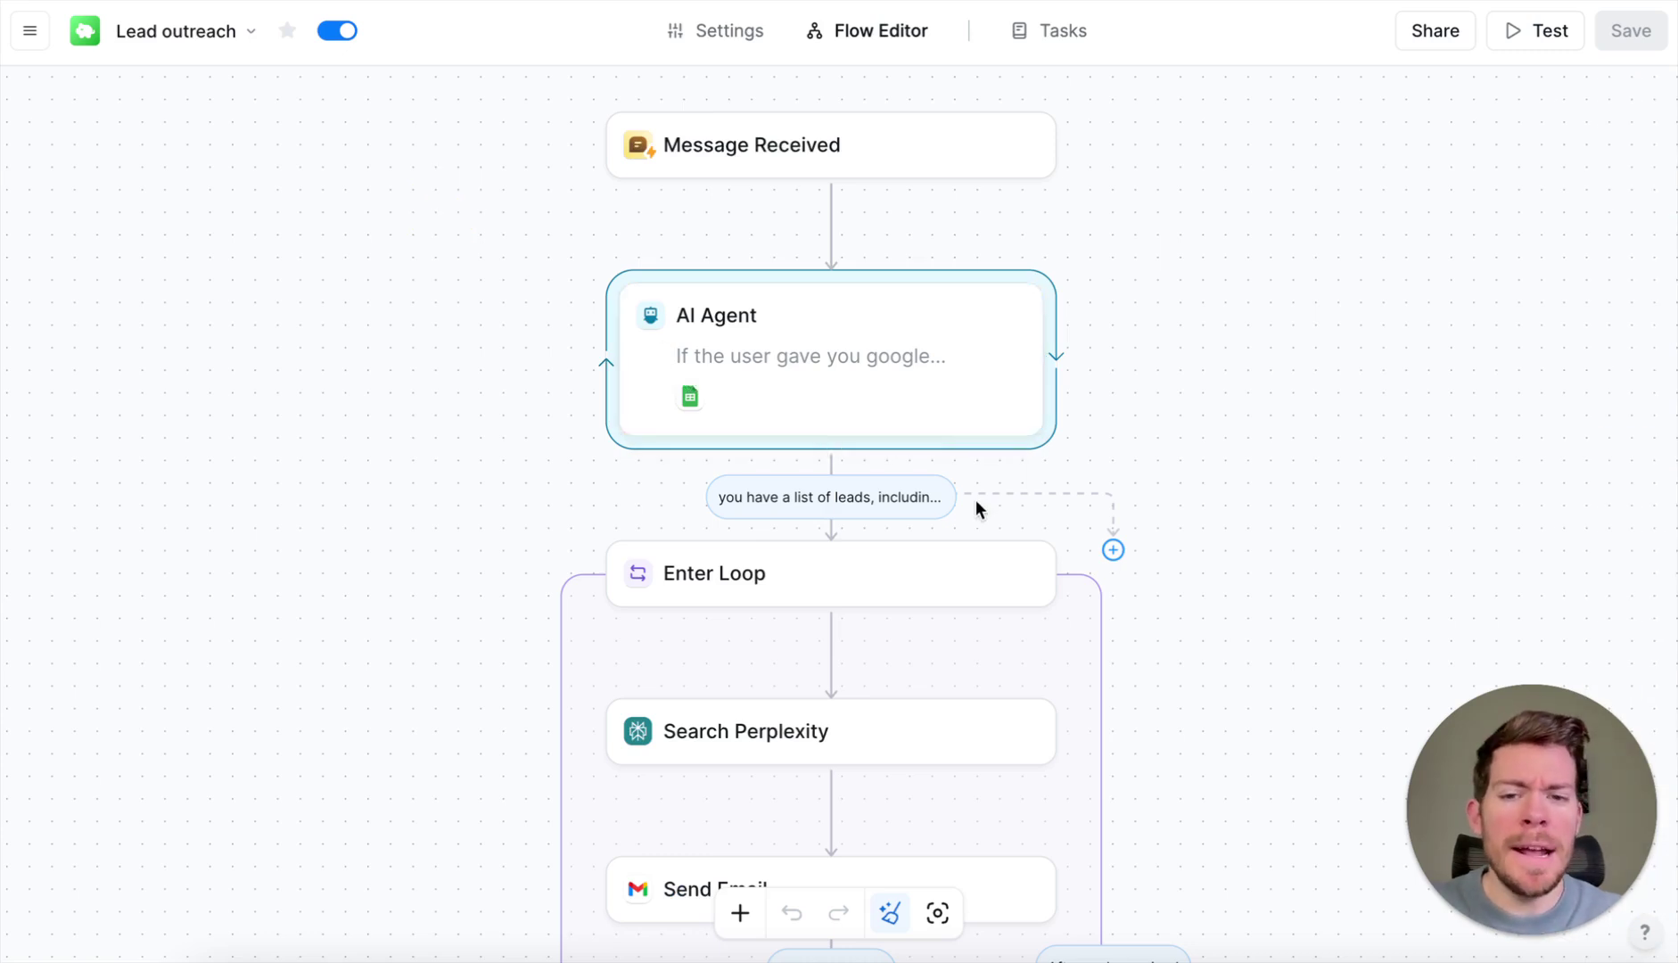
pyautogui.scroll(-5, 975, 506)
pyautogui.scroll(-9, 975, 499)
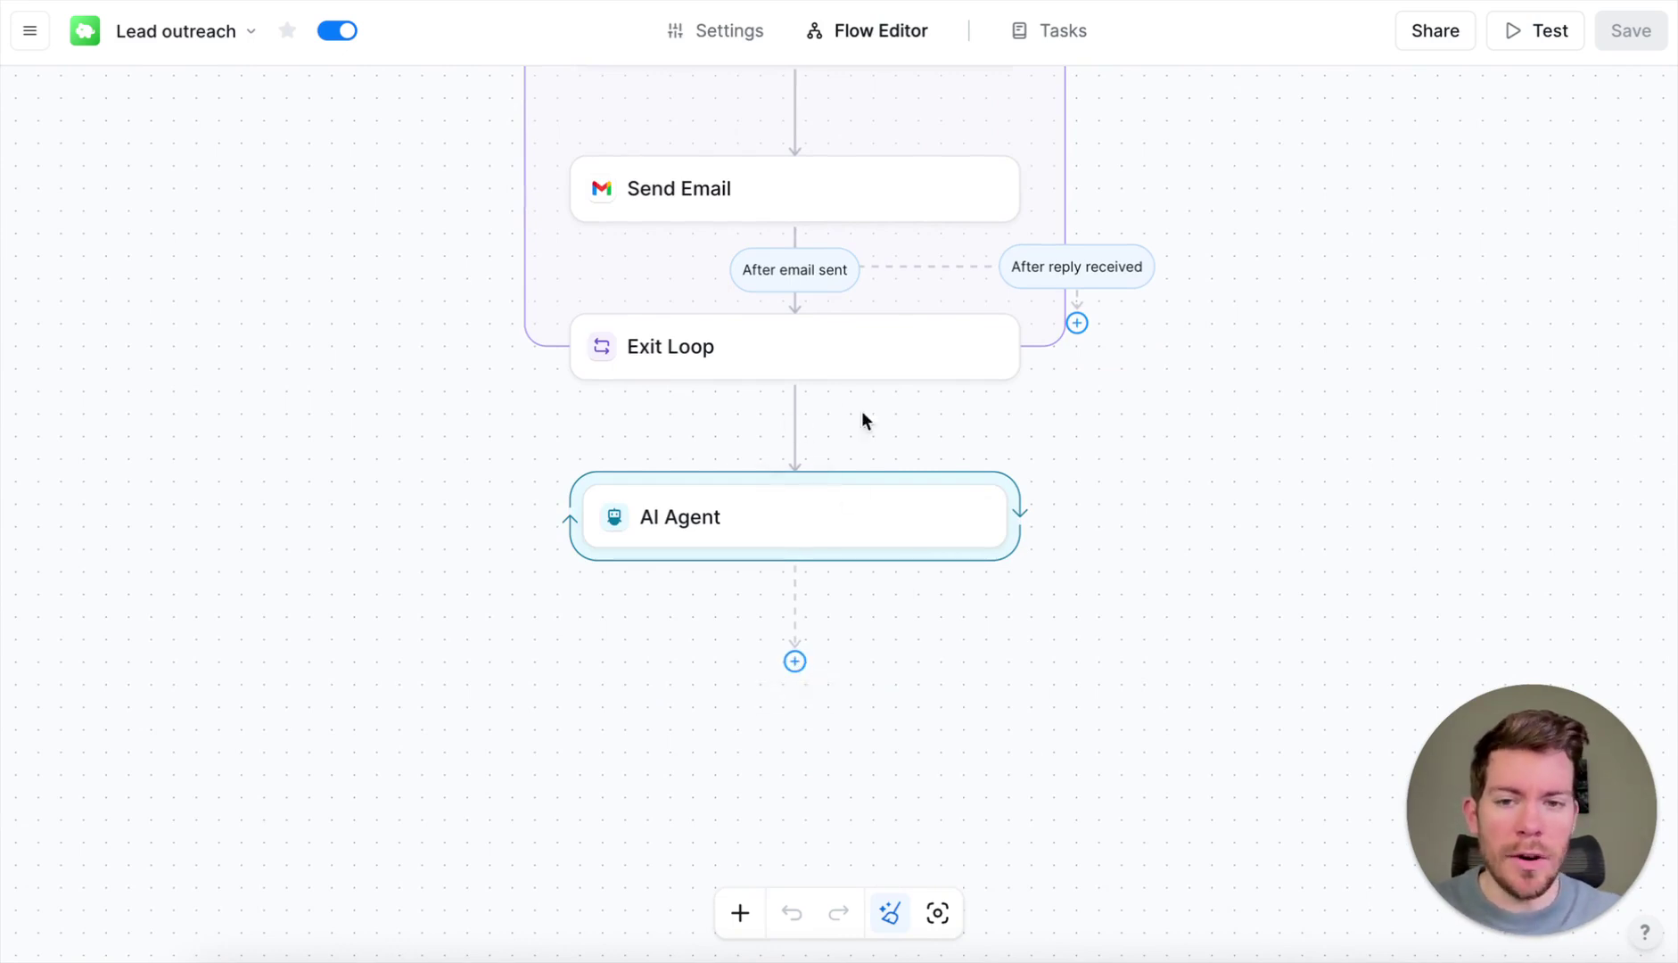
pyautogui.click(795, 661)
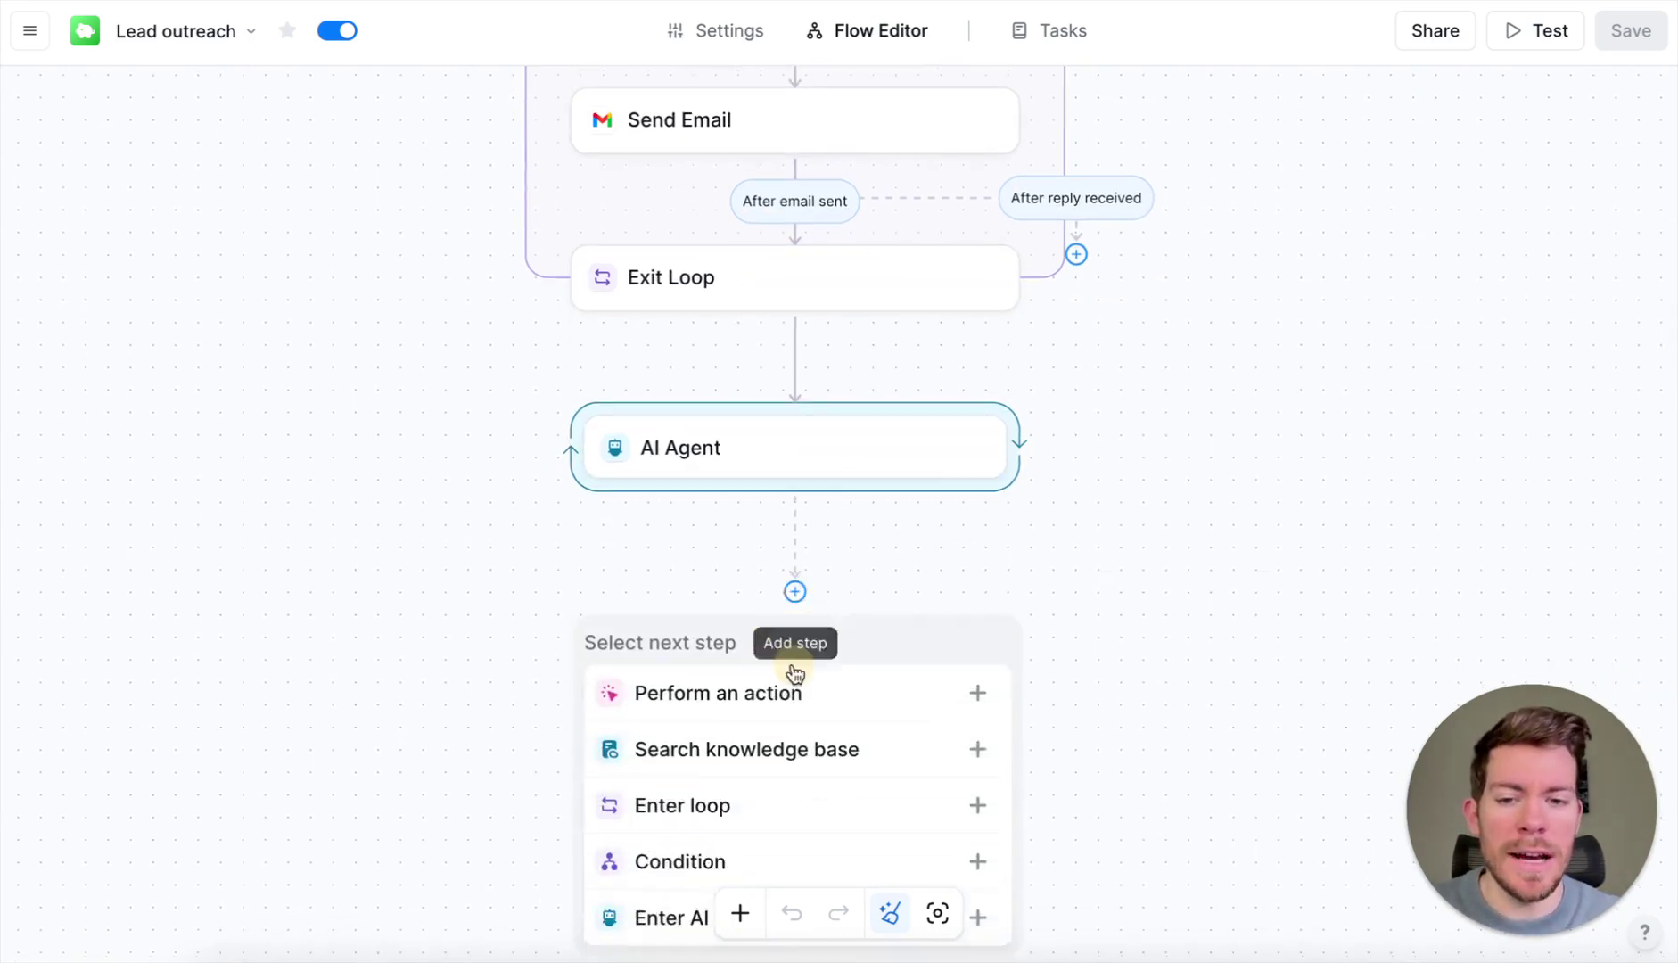
pyautogui.click(775, 644)
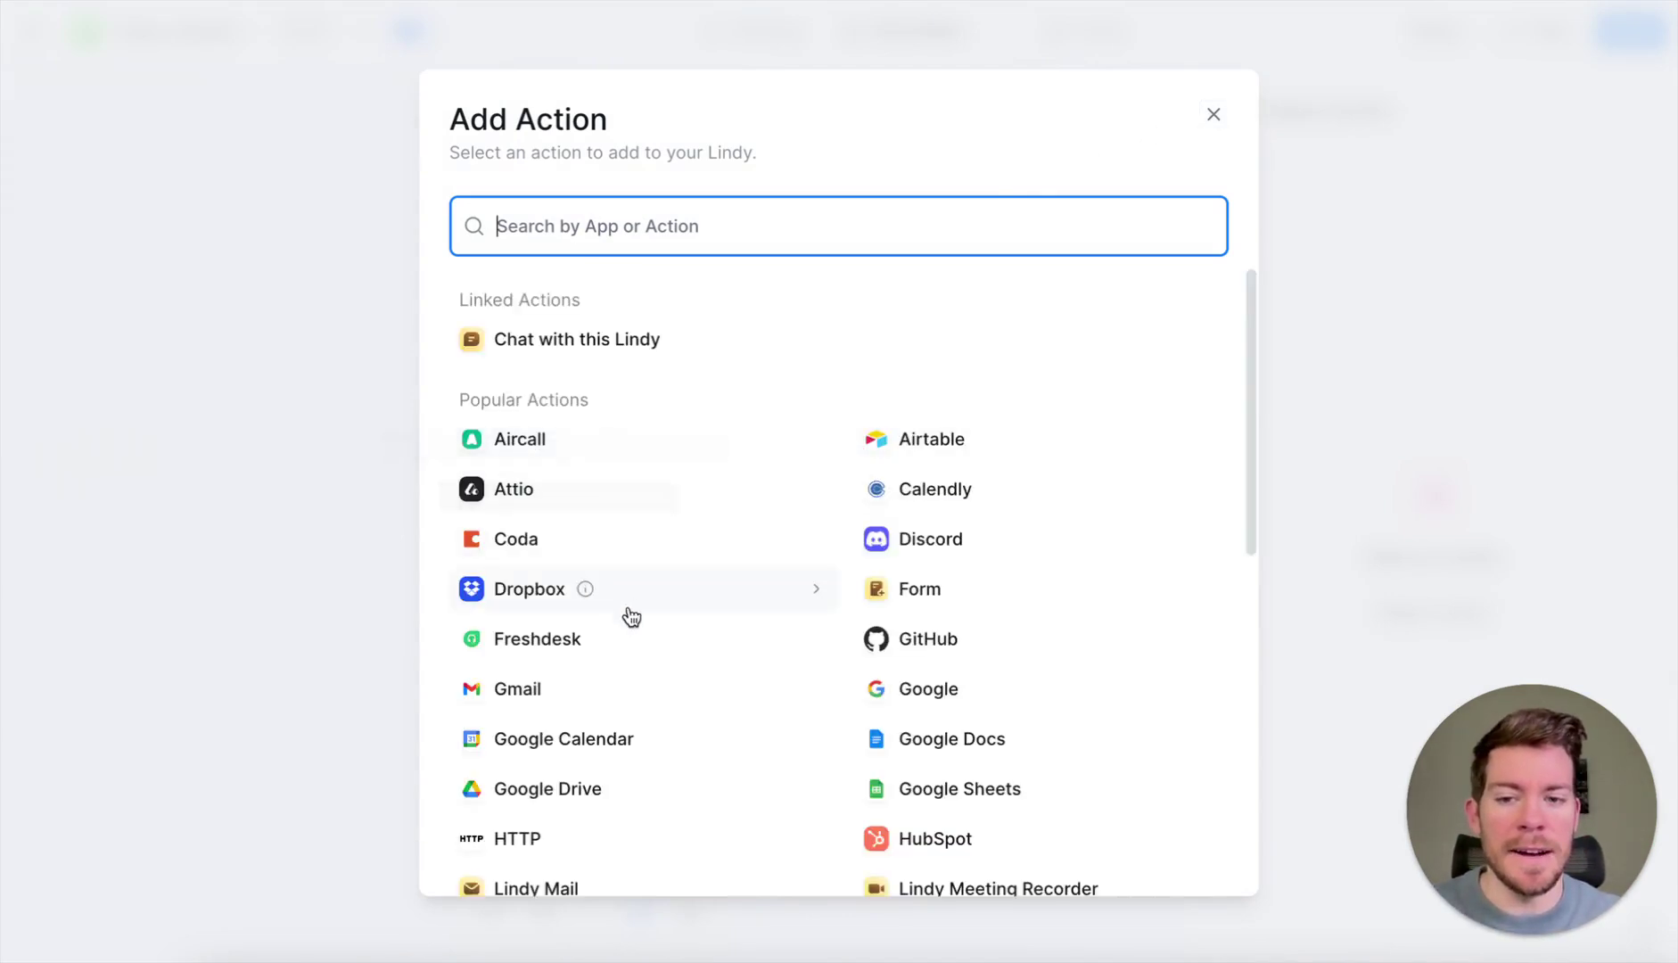
pyautogui.click(1214, 114)
pyautogui.click(874, 547)
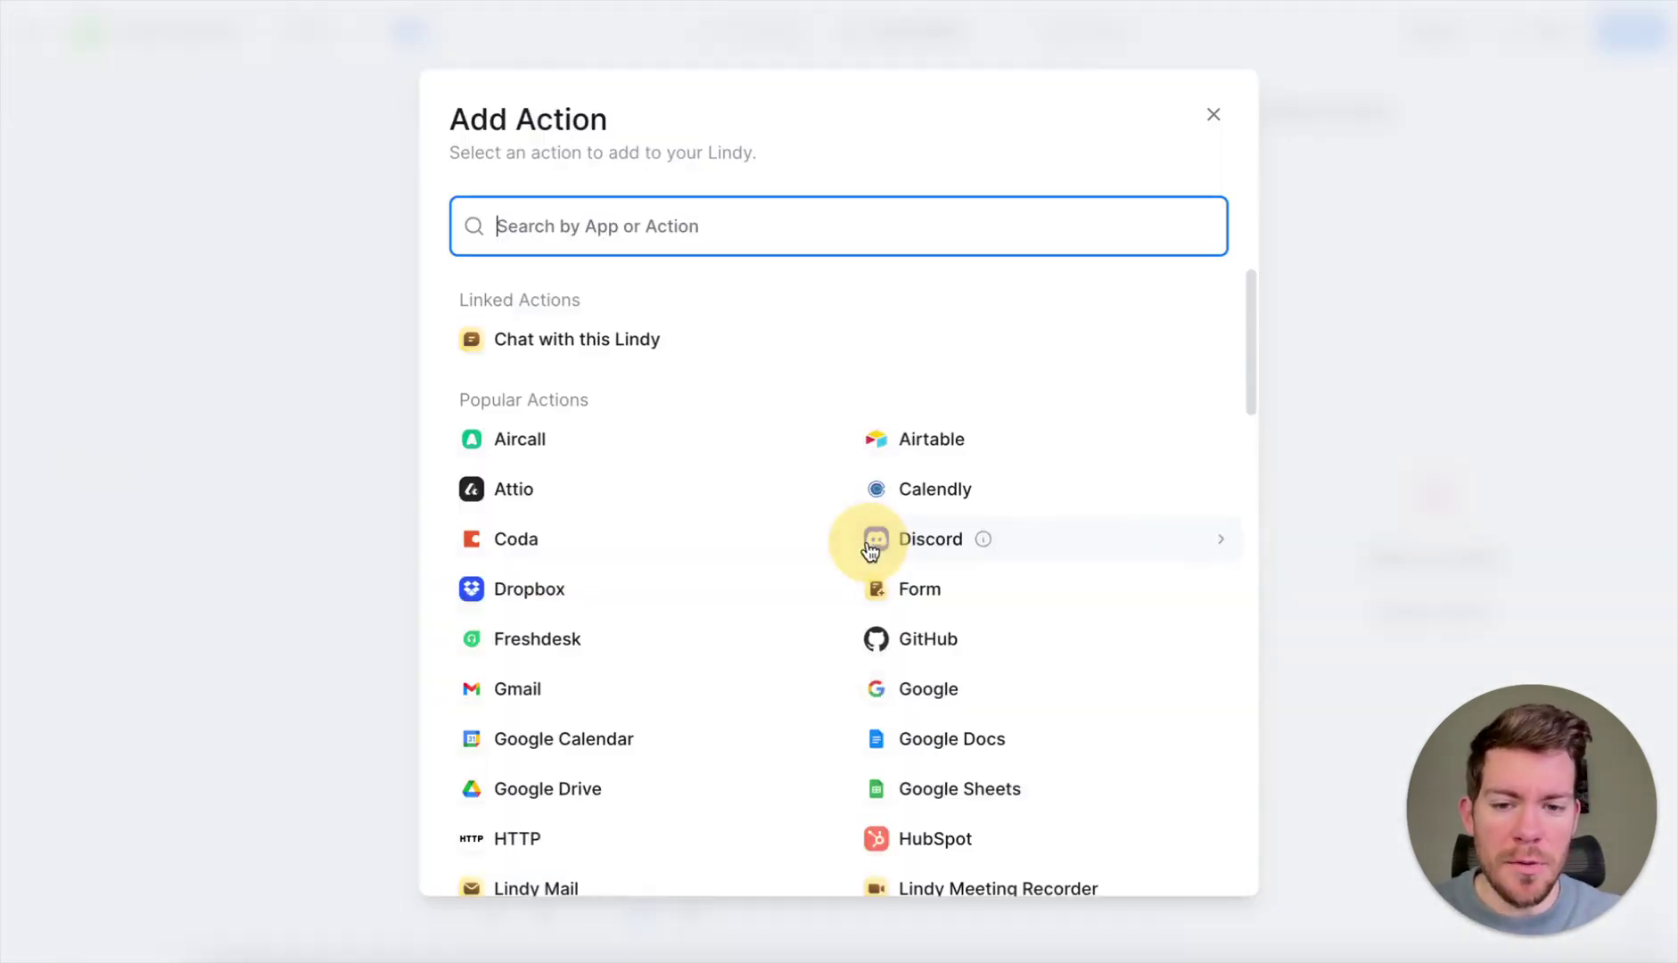
pyautogui.click(1213, 115)
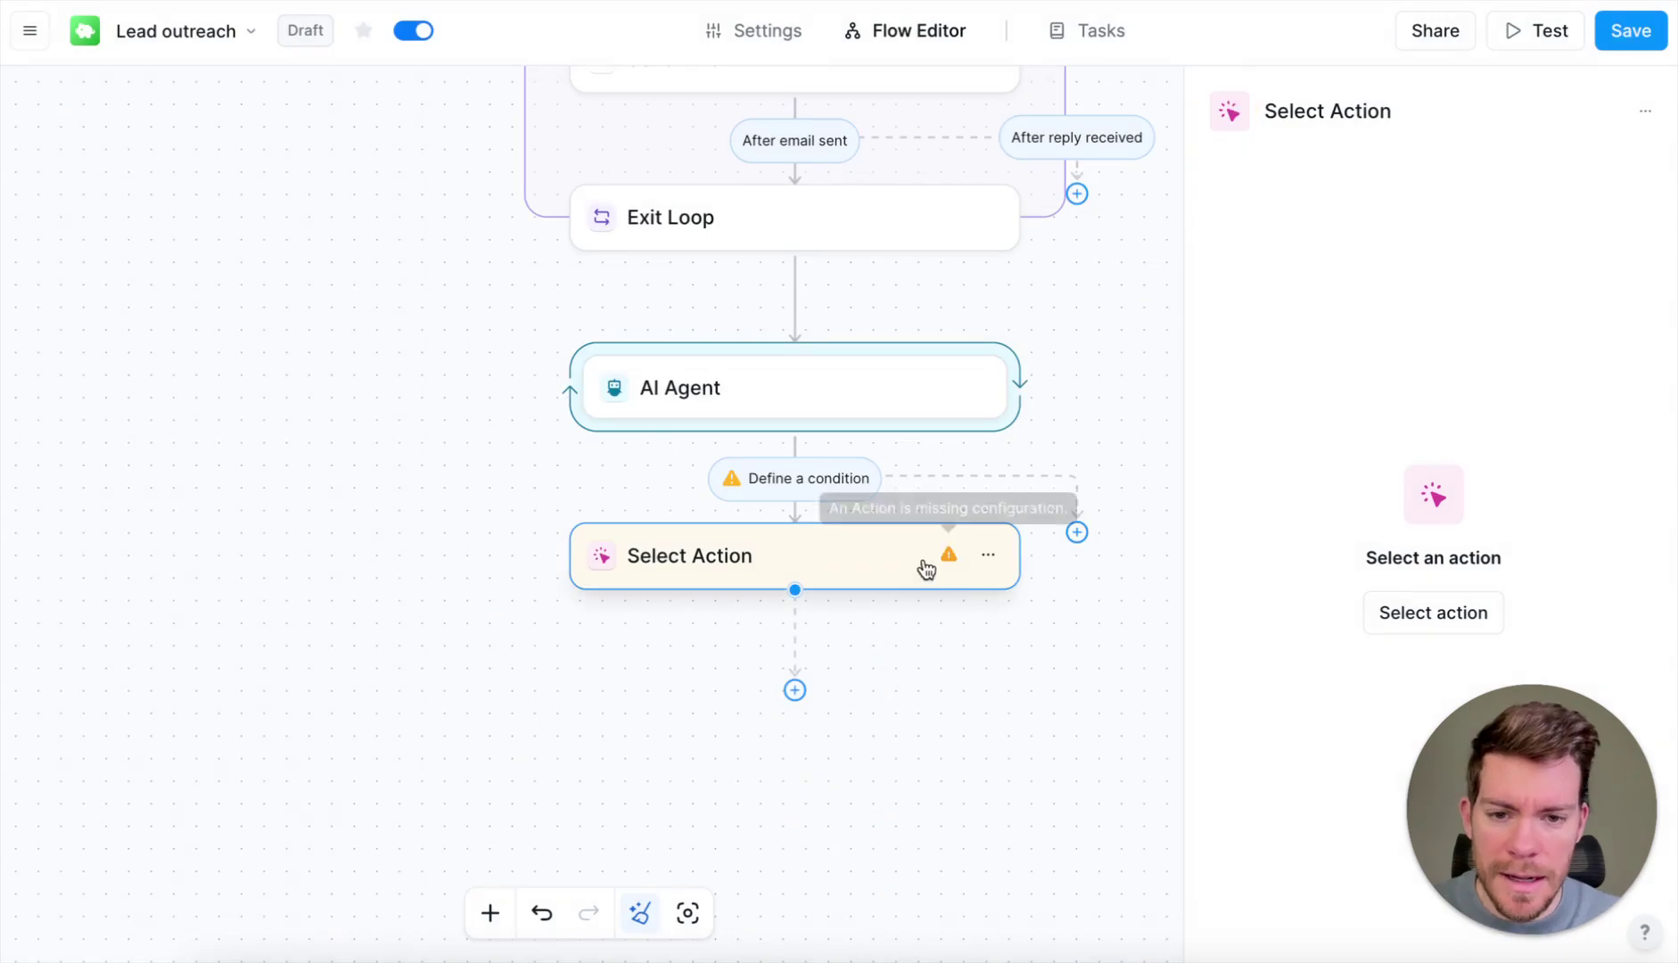
pyautogui.click(989, 554)
pyautogui.click(1035, 682)
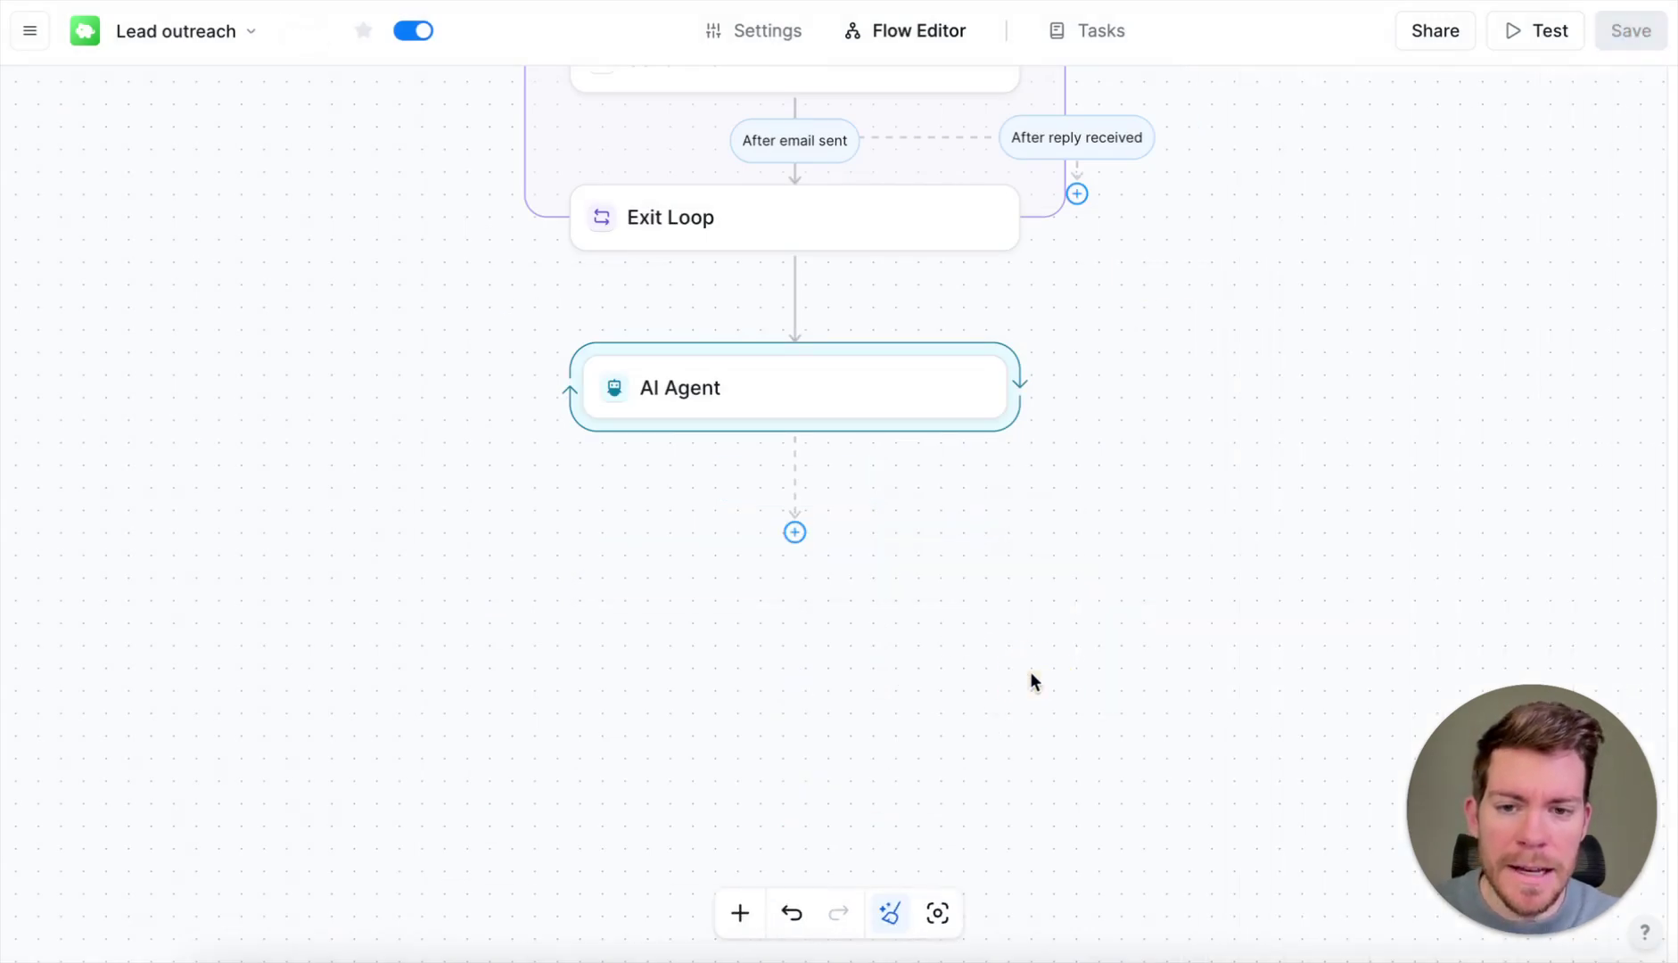
# - Show the first AI Agent's lead-handling prompt and its Google Sheets Get Spreadsheet skill
pyautogui.scroll(10, 701, 566)
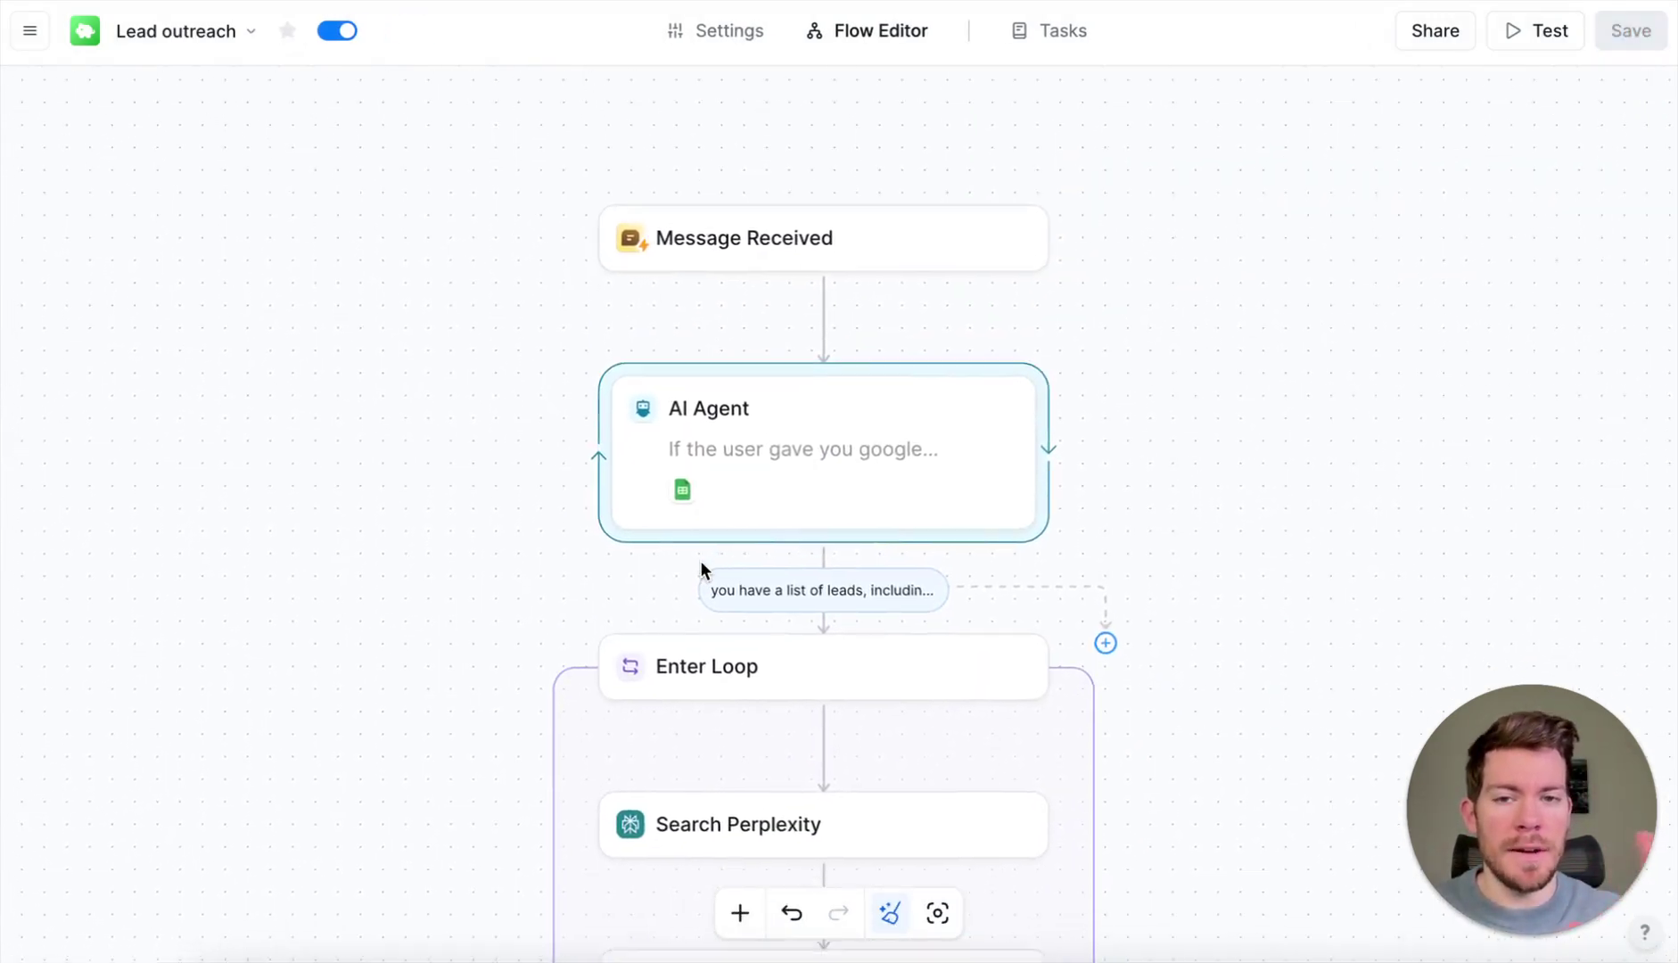
pyautogui.scroll(-2, 701, 567)
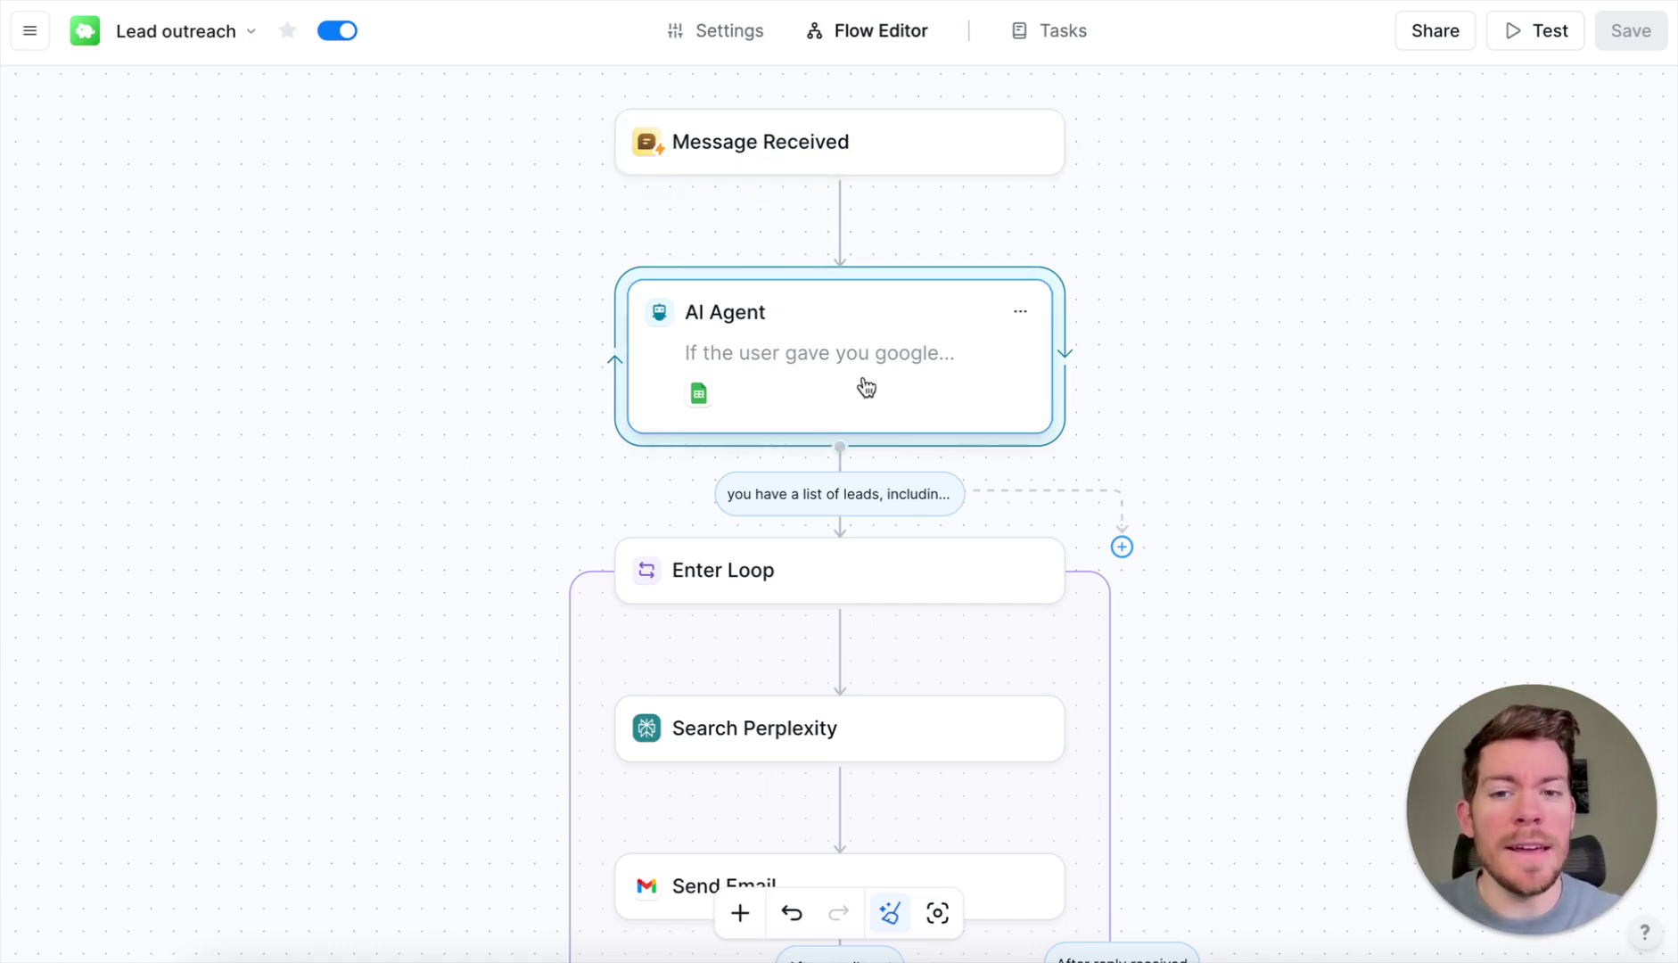
pyautogui.click(839, 356)
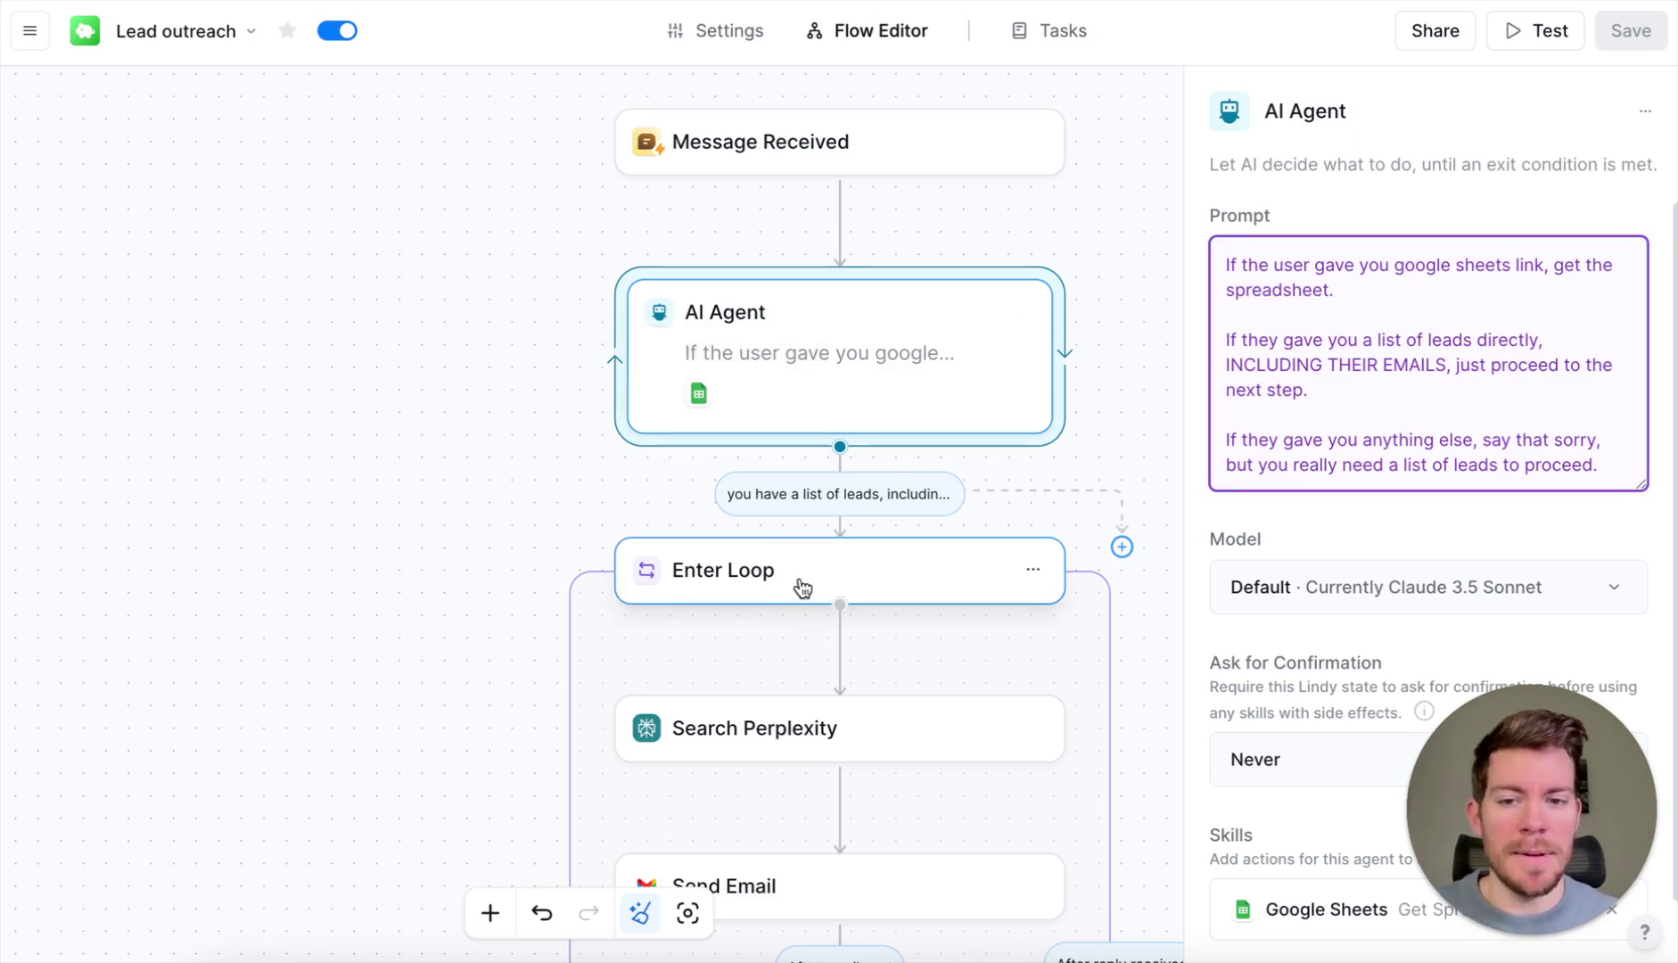
pyautogui.scroll(-2, 1368, 571)
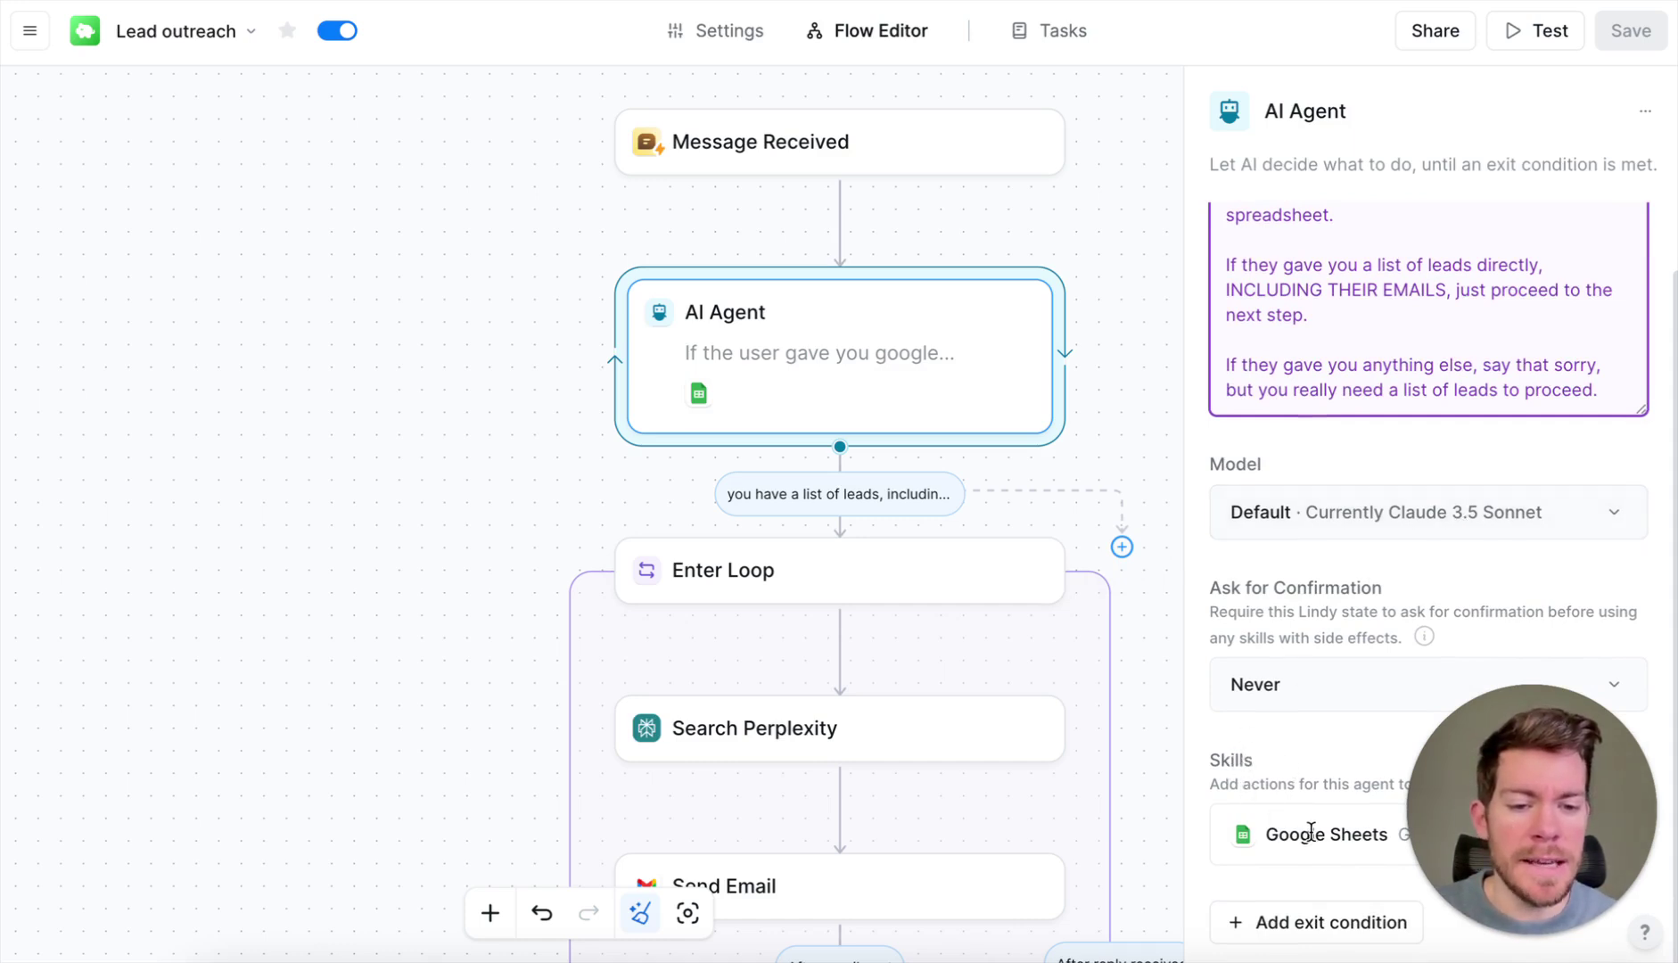
pyautogui.click(1467, 804)
pyautogui.moveTo(1468, 803); pyautogui.dragTo(175, 782)
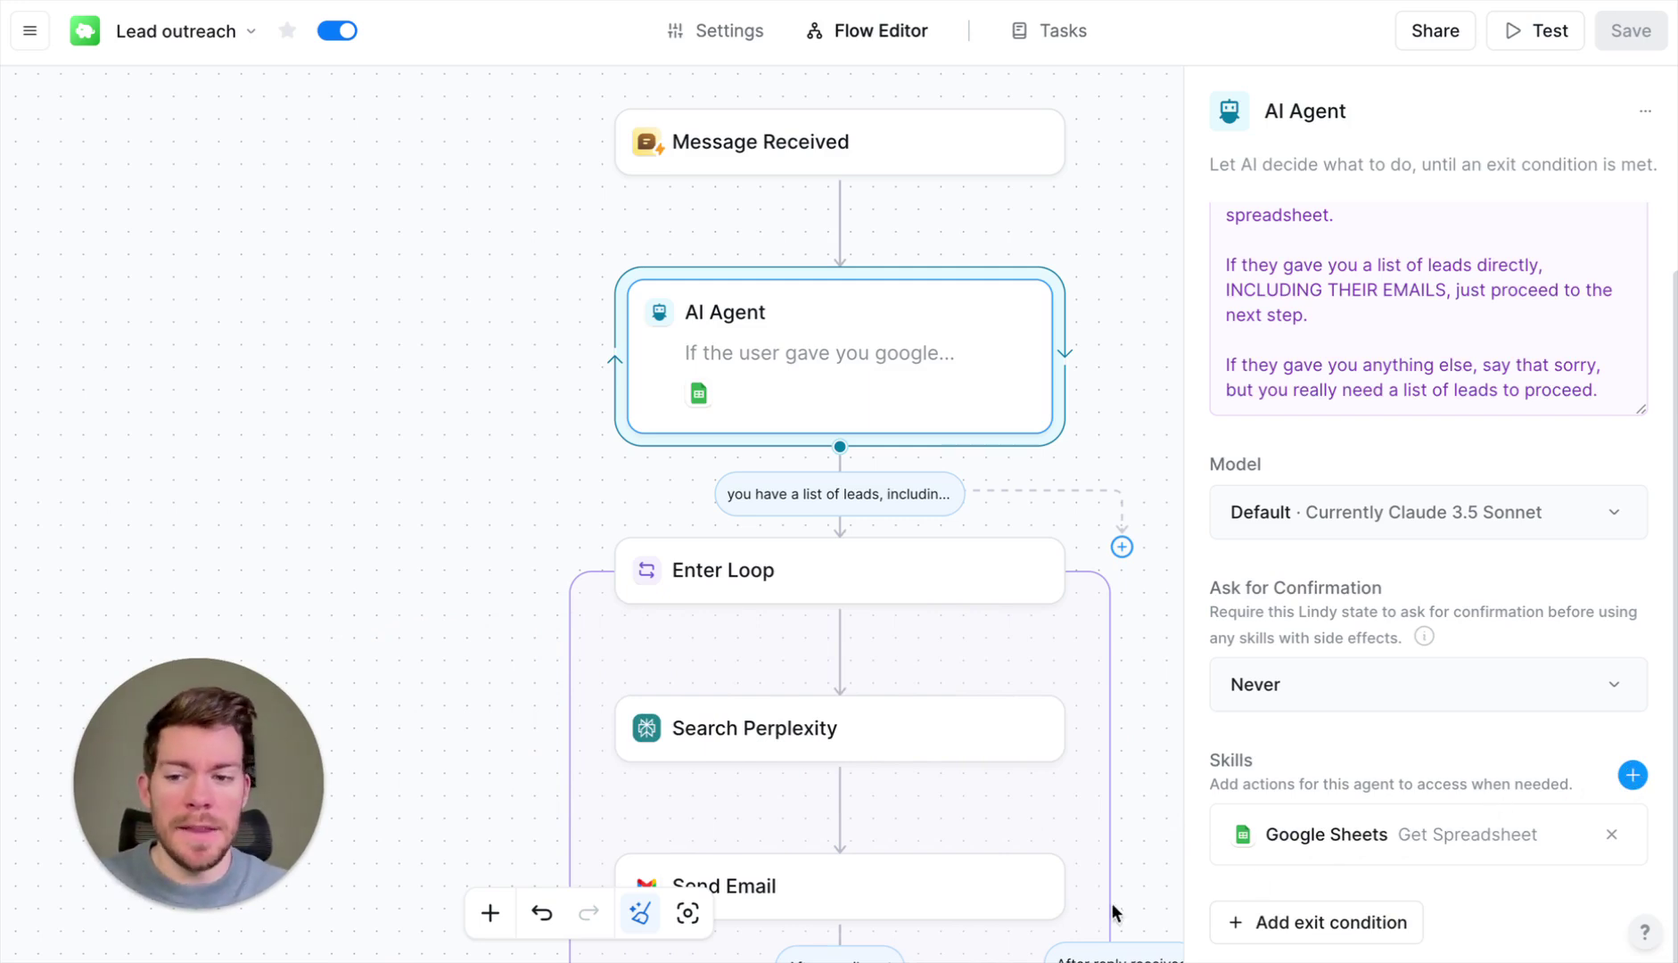
pyautogui.moveTo(250, 889)
pyautogui.moveTo(195, 798); pyautogui.dragTo(1522, 823)
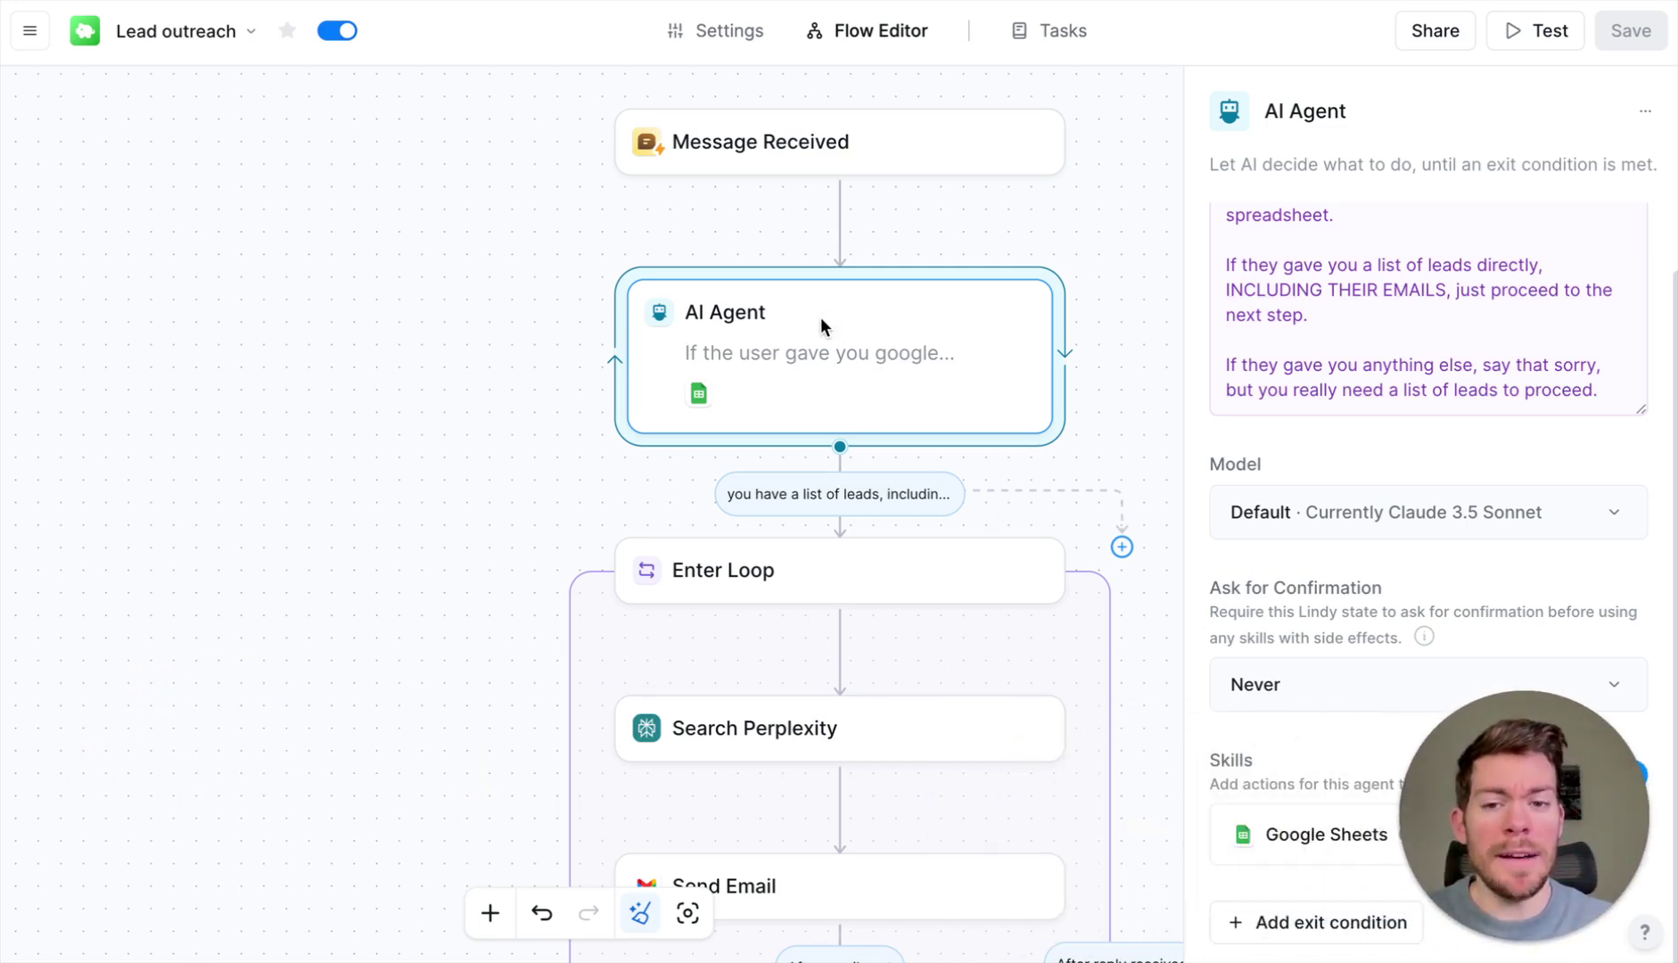
# - Confirm the first AI Agent exits once it has leads including emails, then close the editor
pyautogui.click(798, 495)
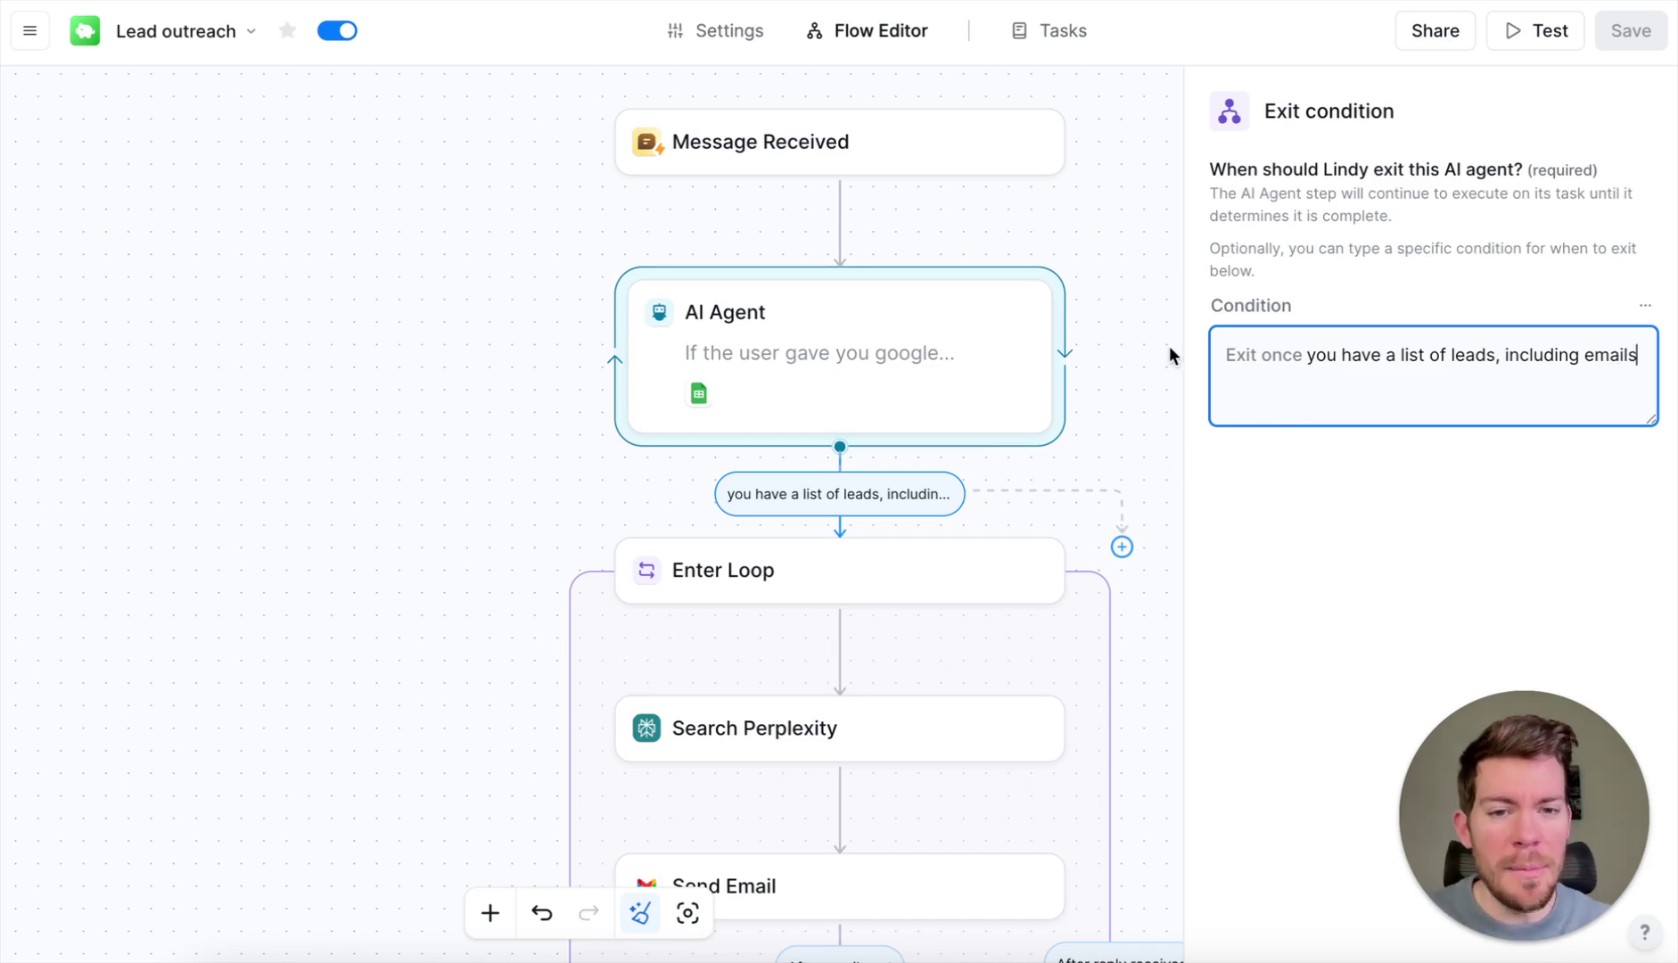
pyautogui.click(1148, 333)
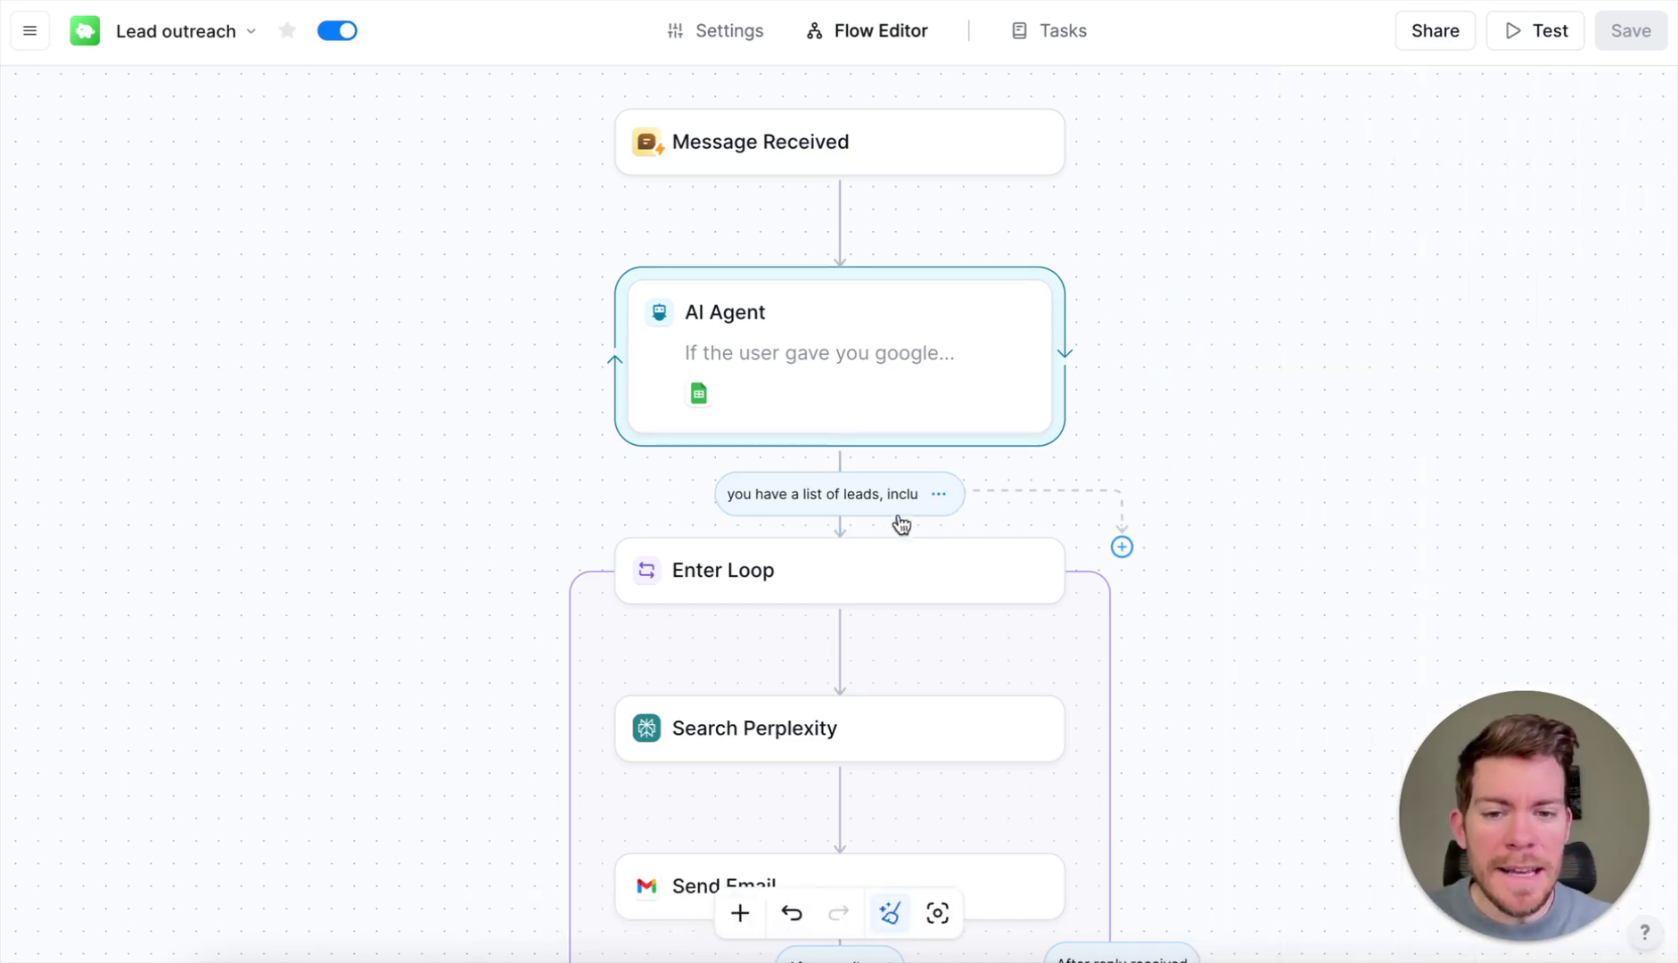
pyautogui.click(822, 571)
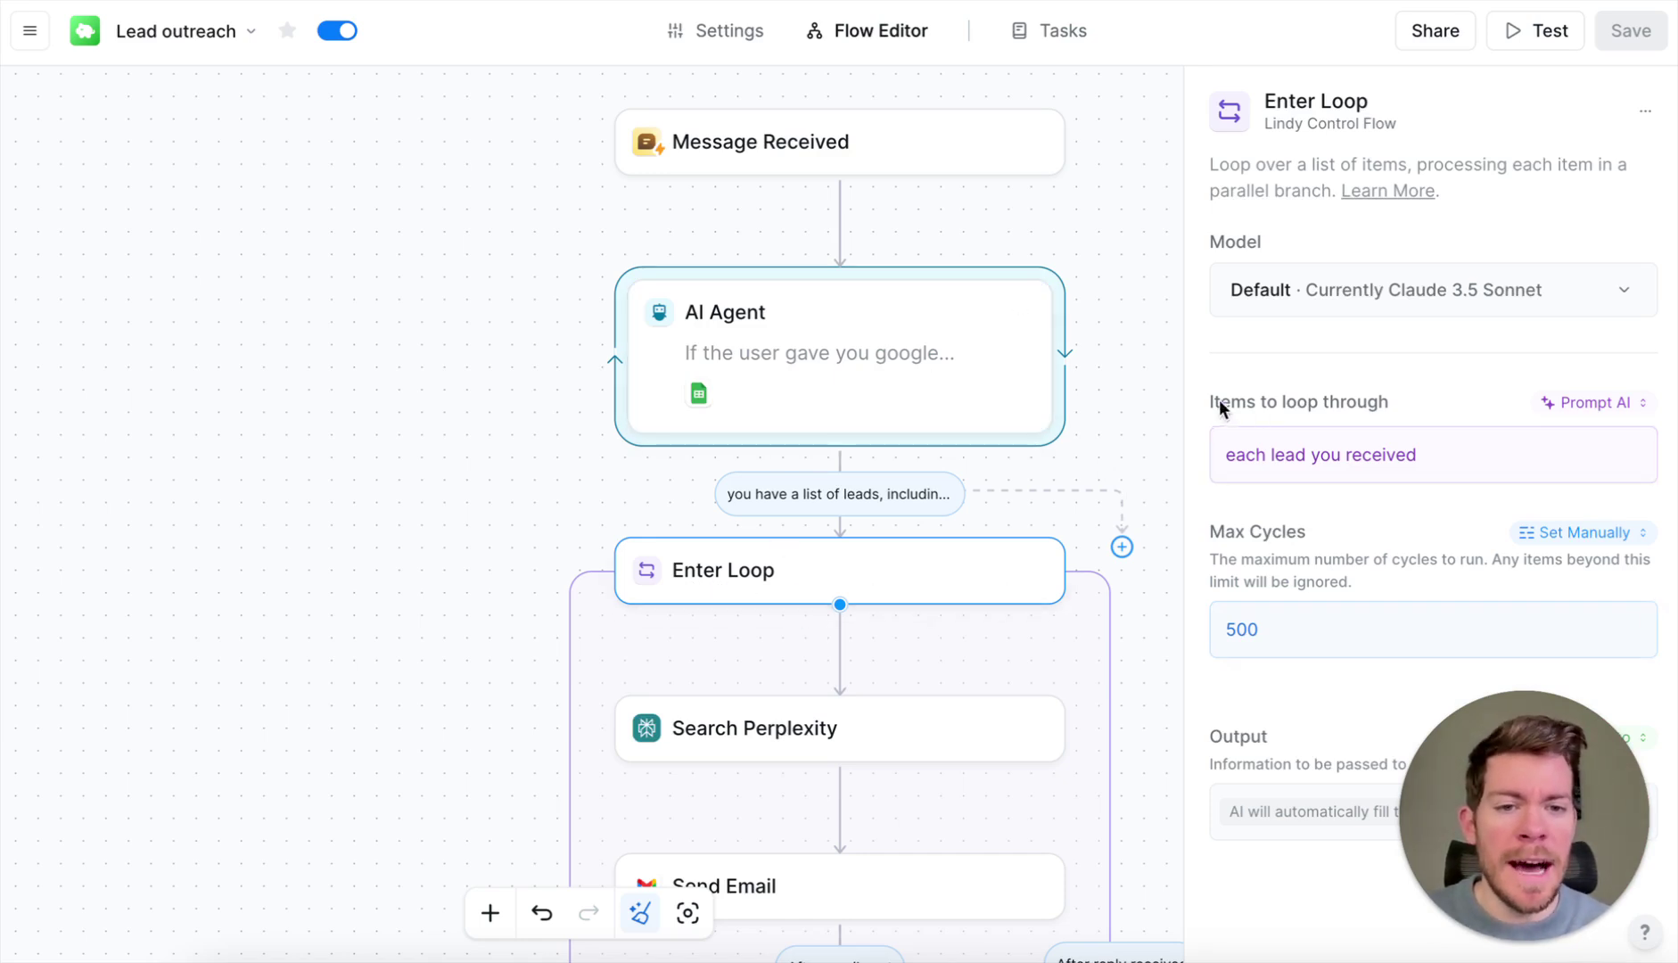
pyautogui.click(1264, 450)
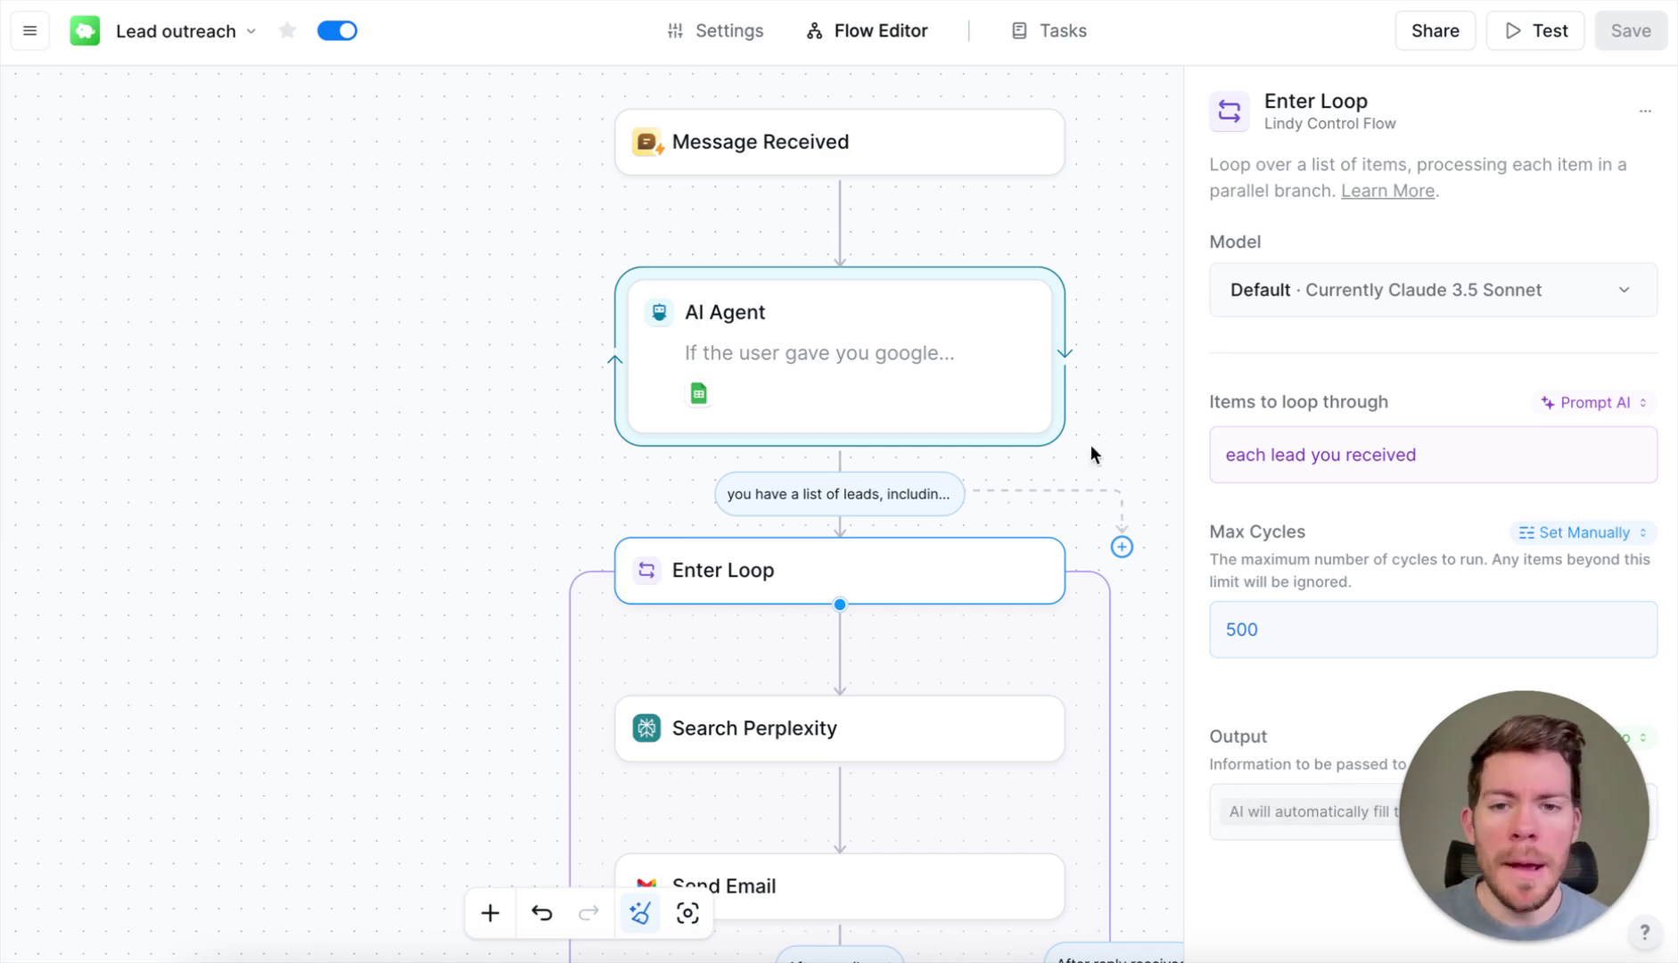
pyautogui.click(1113, 357)
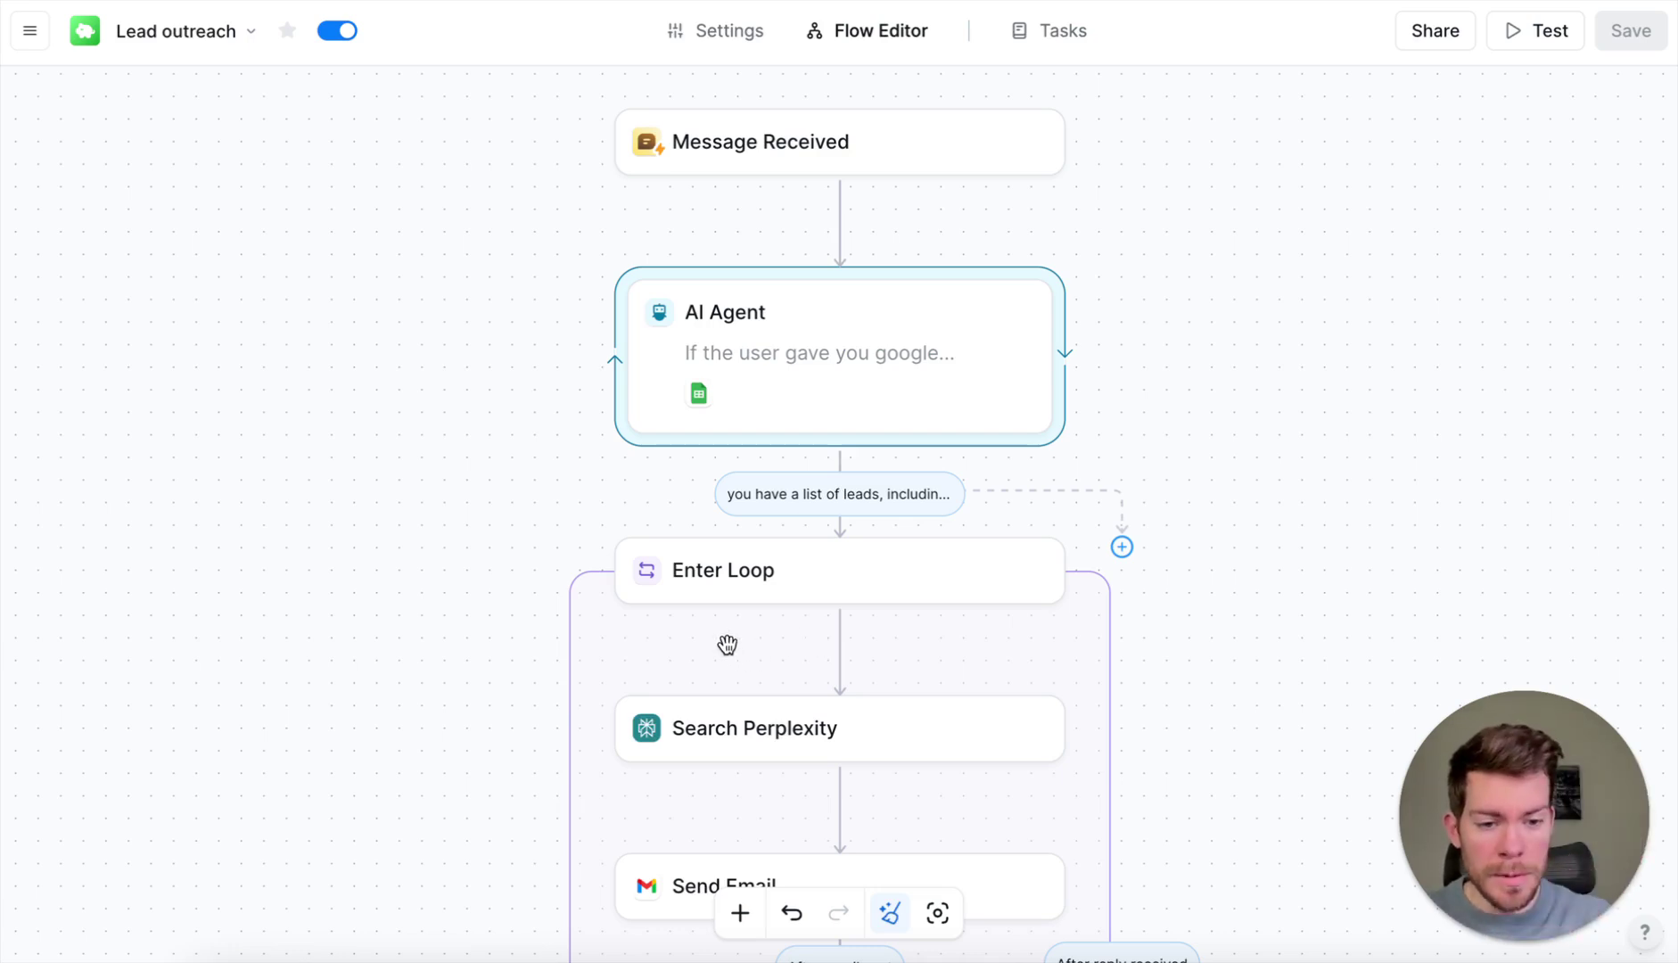
# - Trim the full-name wording from the Search Perplexity query so it searches the lead's company name
pyautogui.click(768, 727)
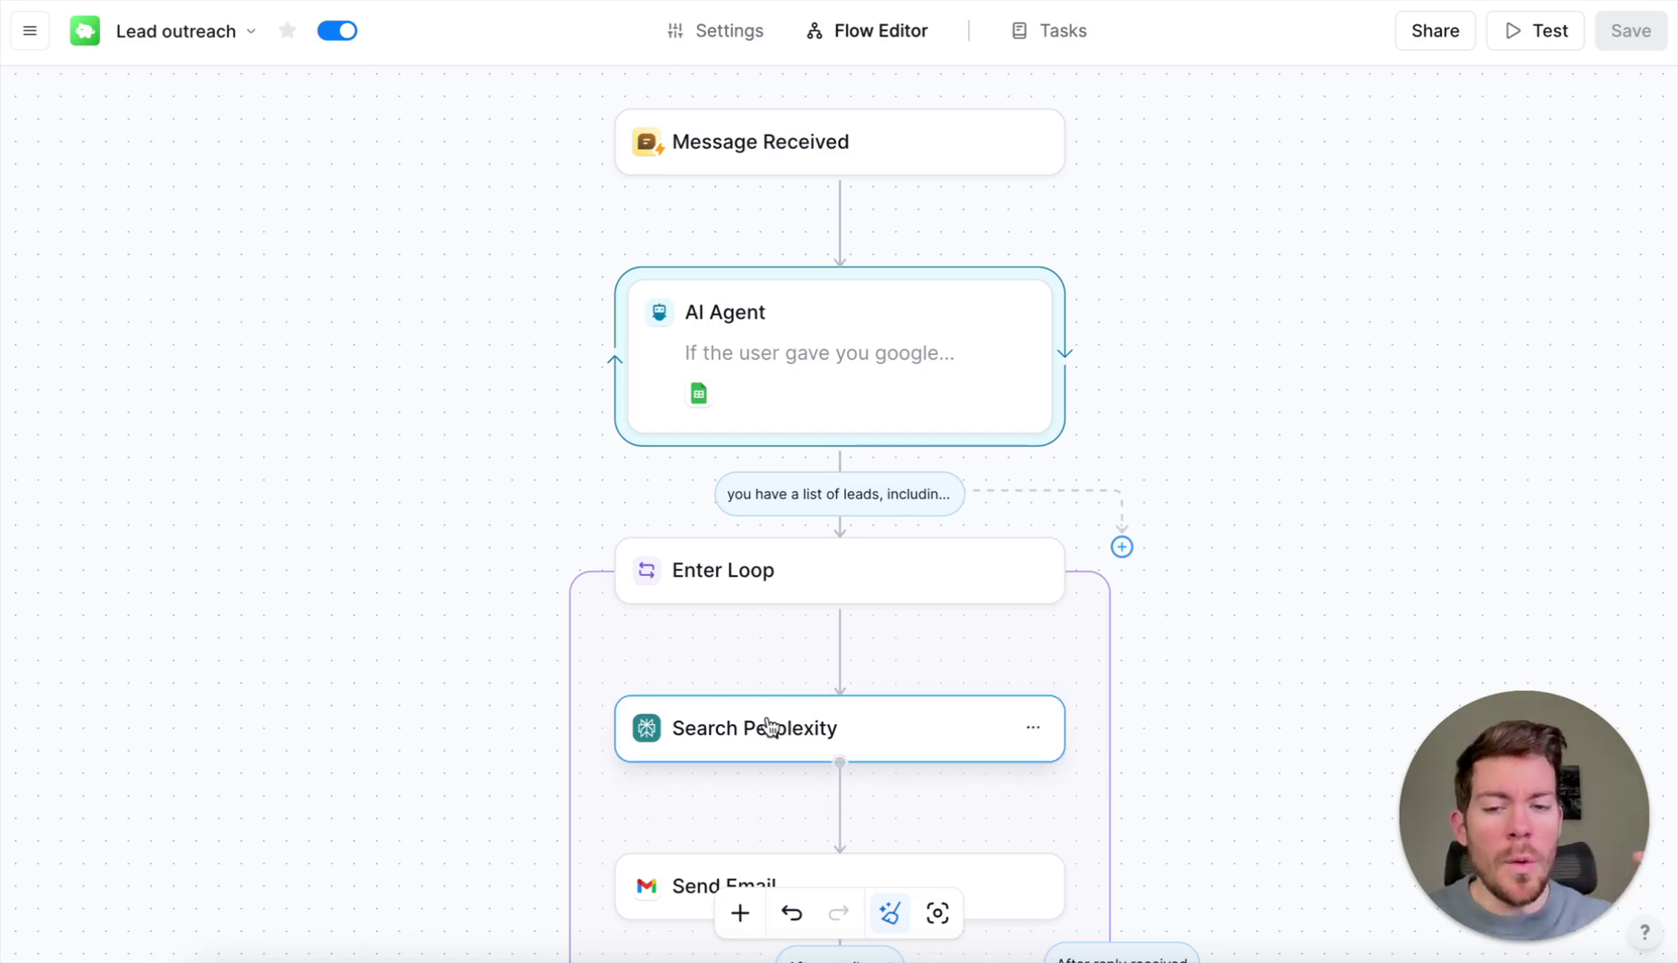
pyautogui.scroll(-3, 768, 727)
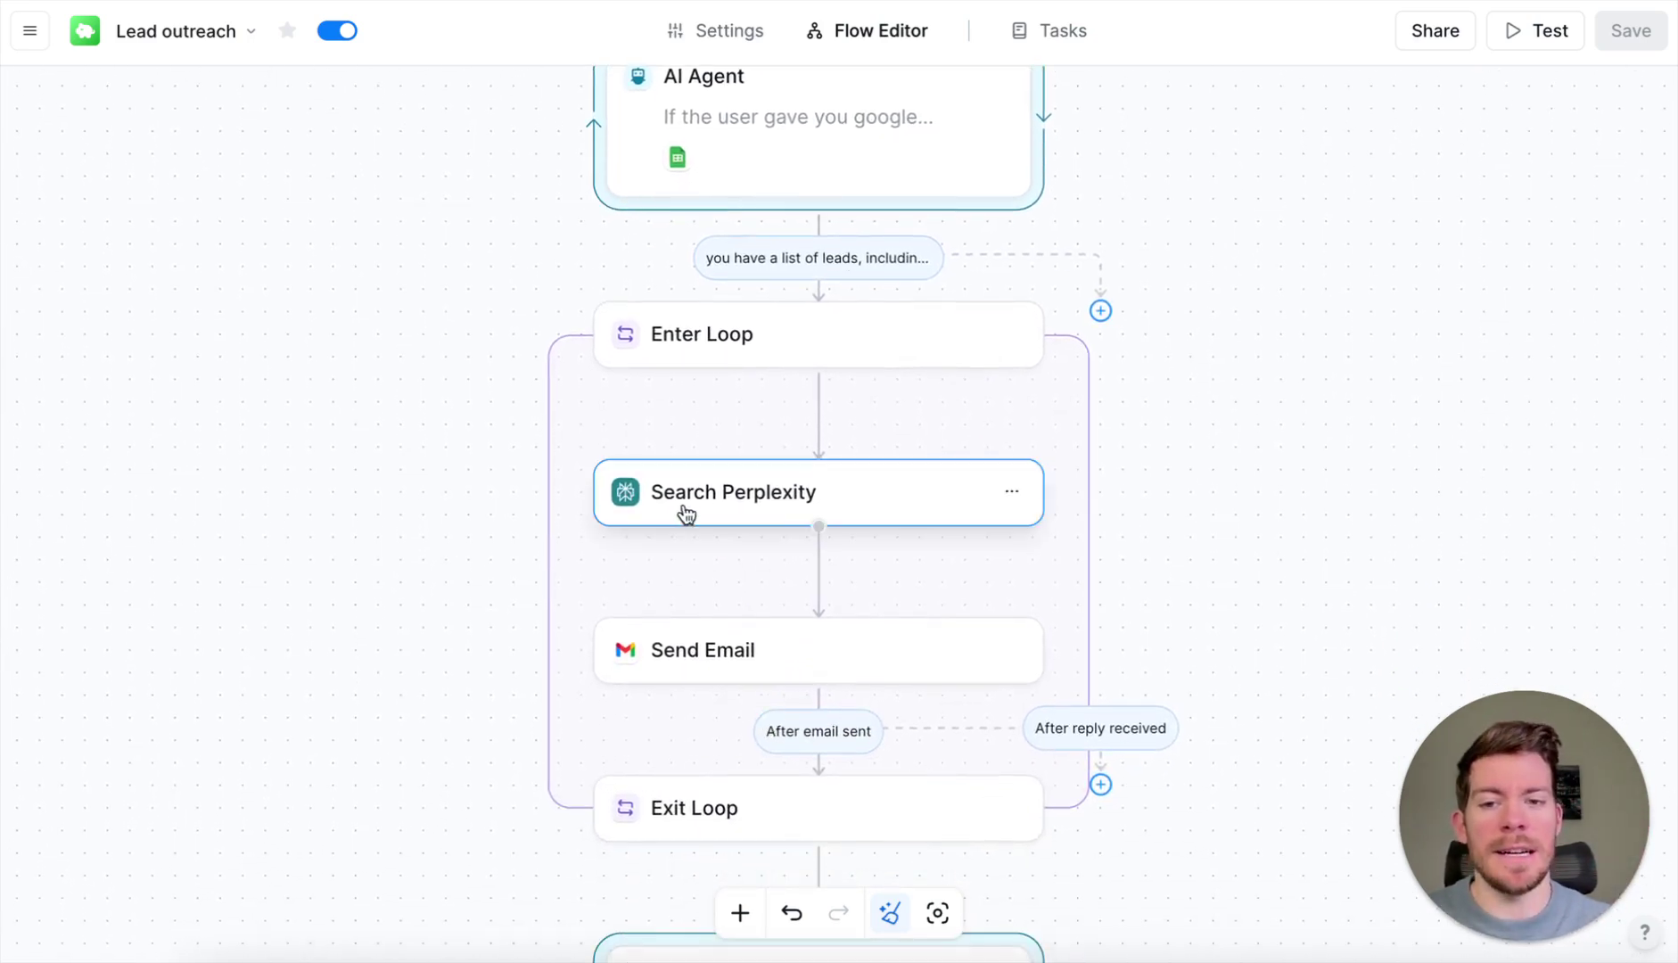
pyautogui.click(757, 506)
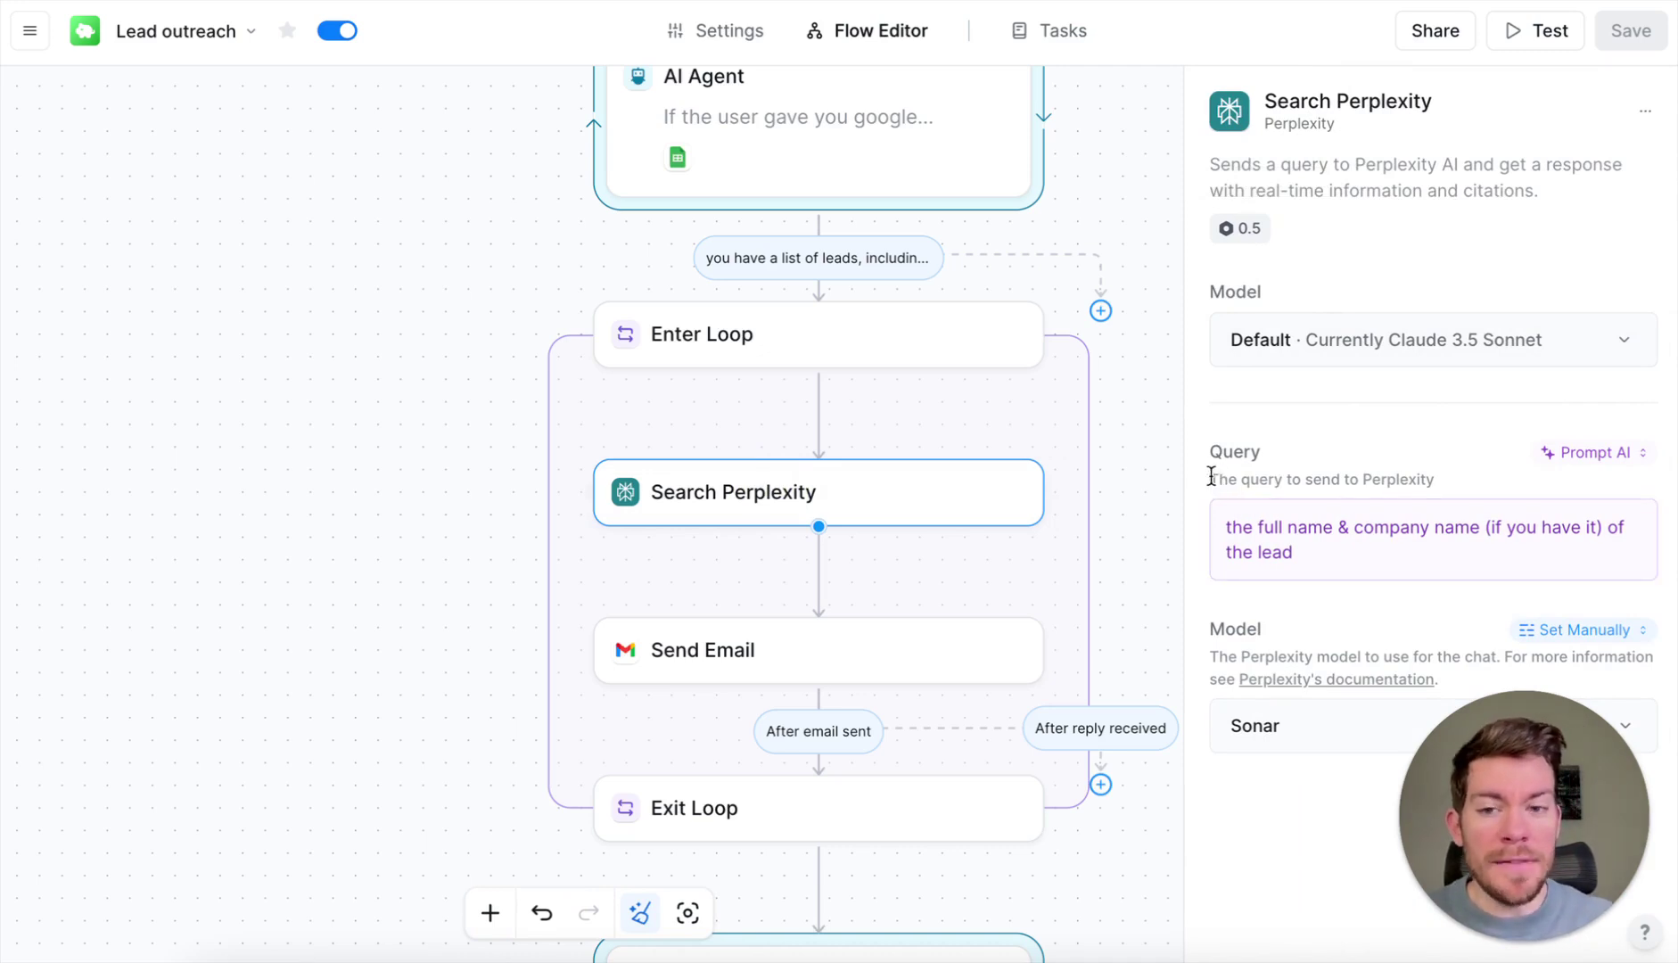
pyautogui.click(1227, 526)
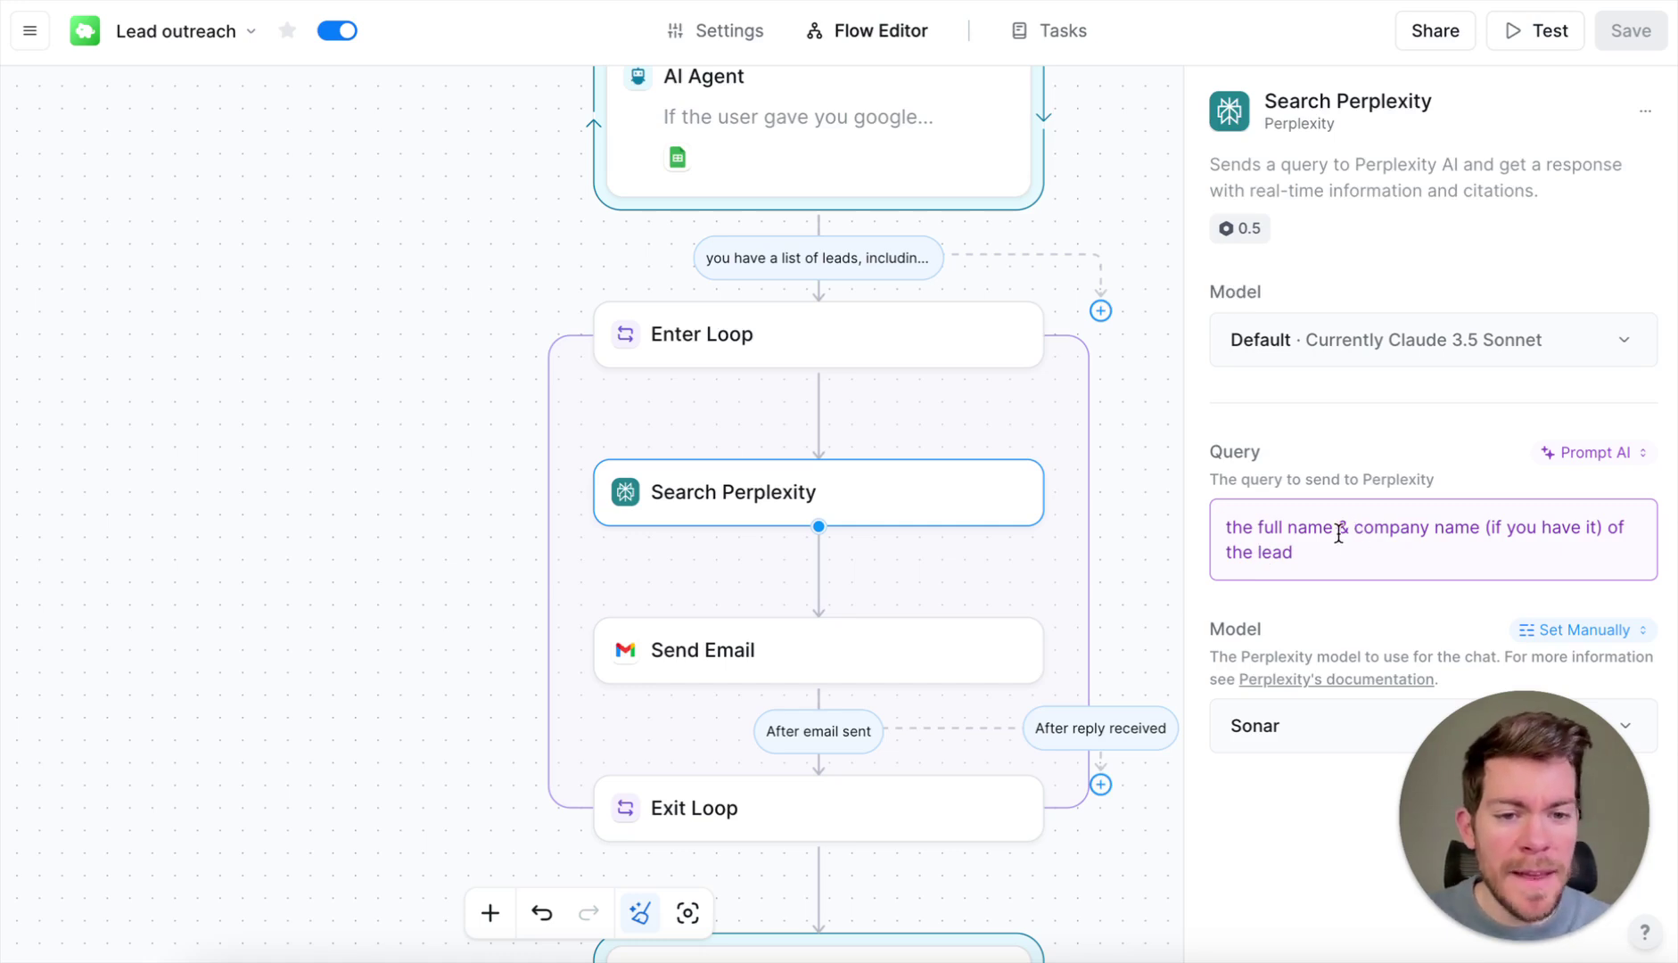
pyautogui.moveTo(1348, 527); pyautogui.dragTo(1258, 525)
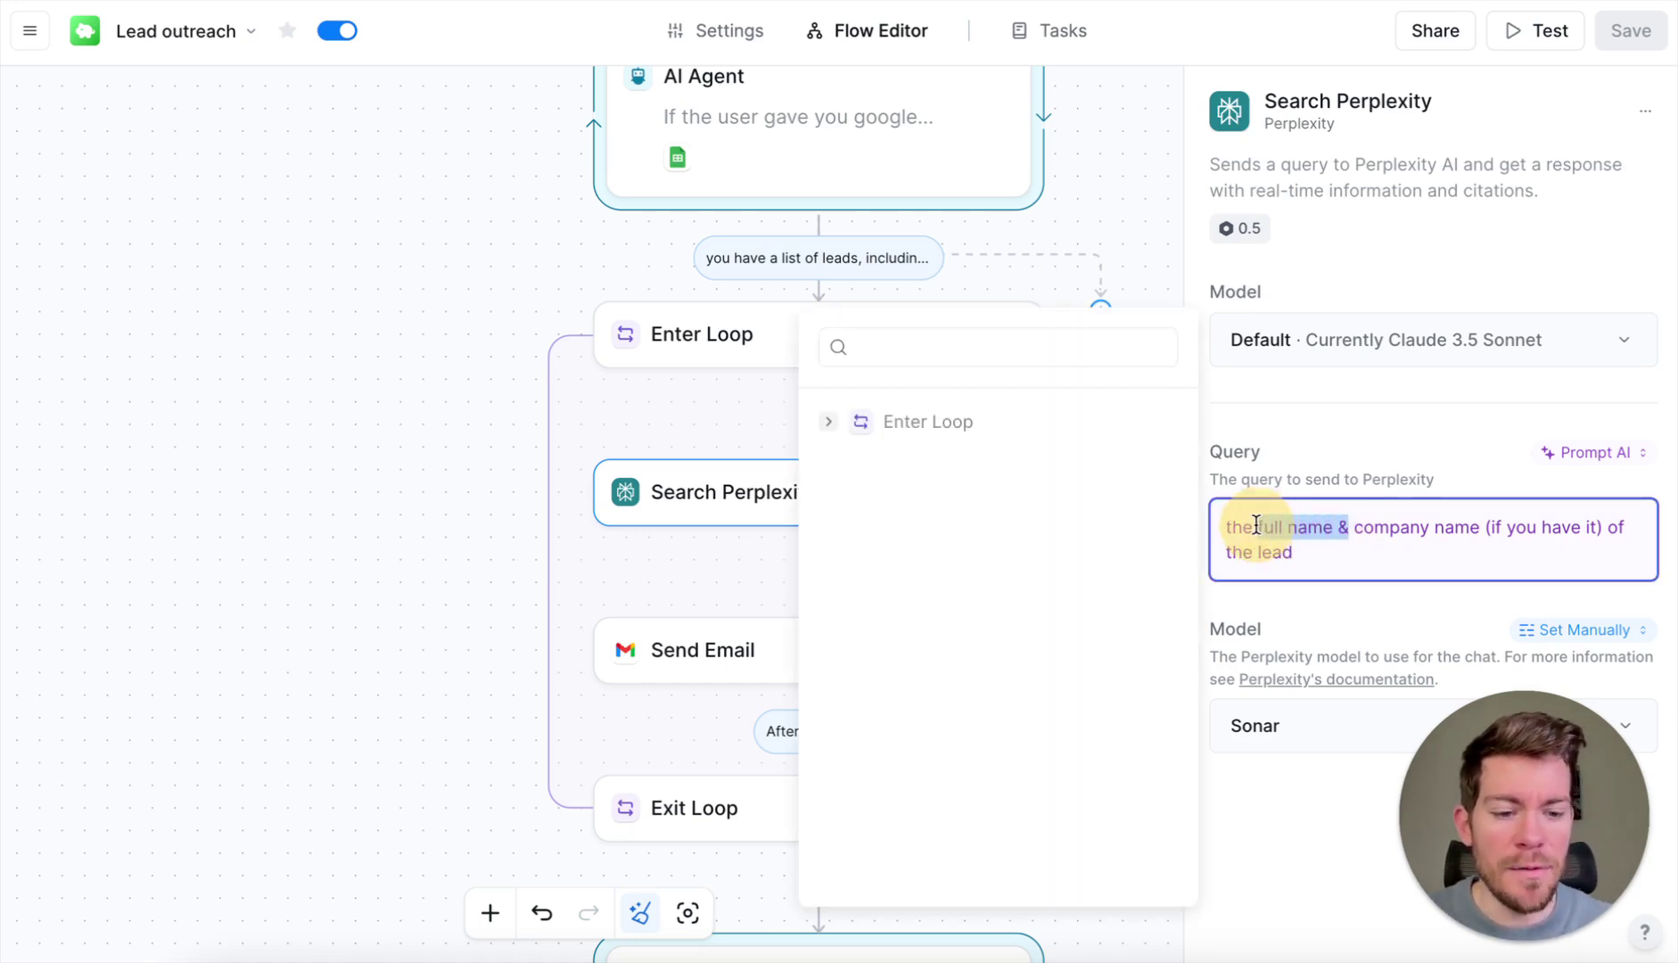
pyautogui.press('BackSpace')
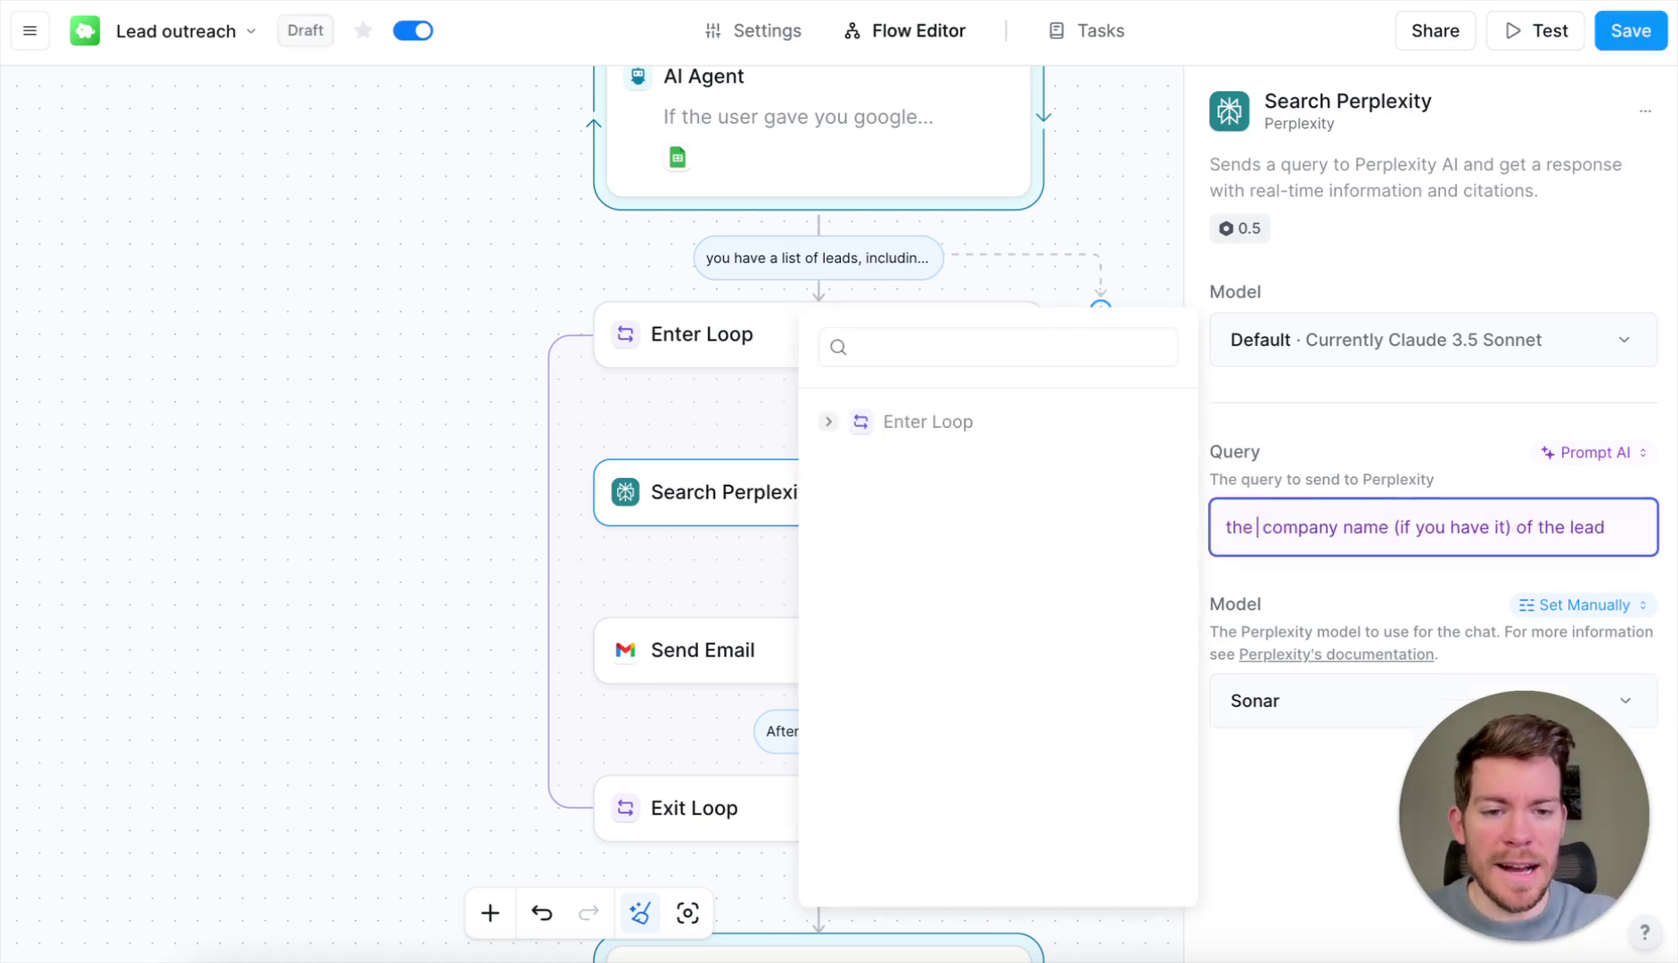
# - Recheck the Search Perplexity settings with the Sonar model, then return to the full flow
pyautogui.click(1148, 239)
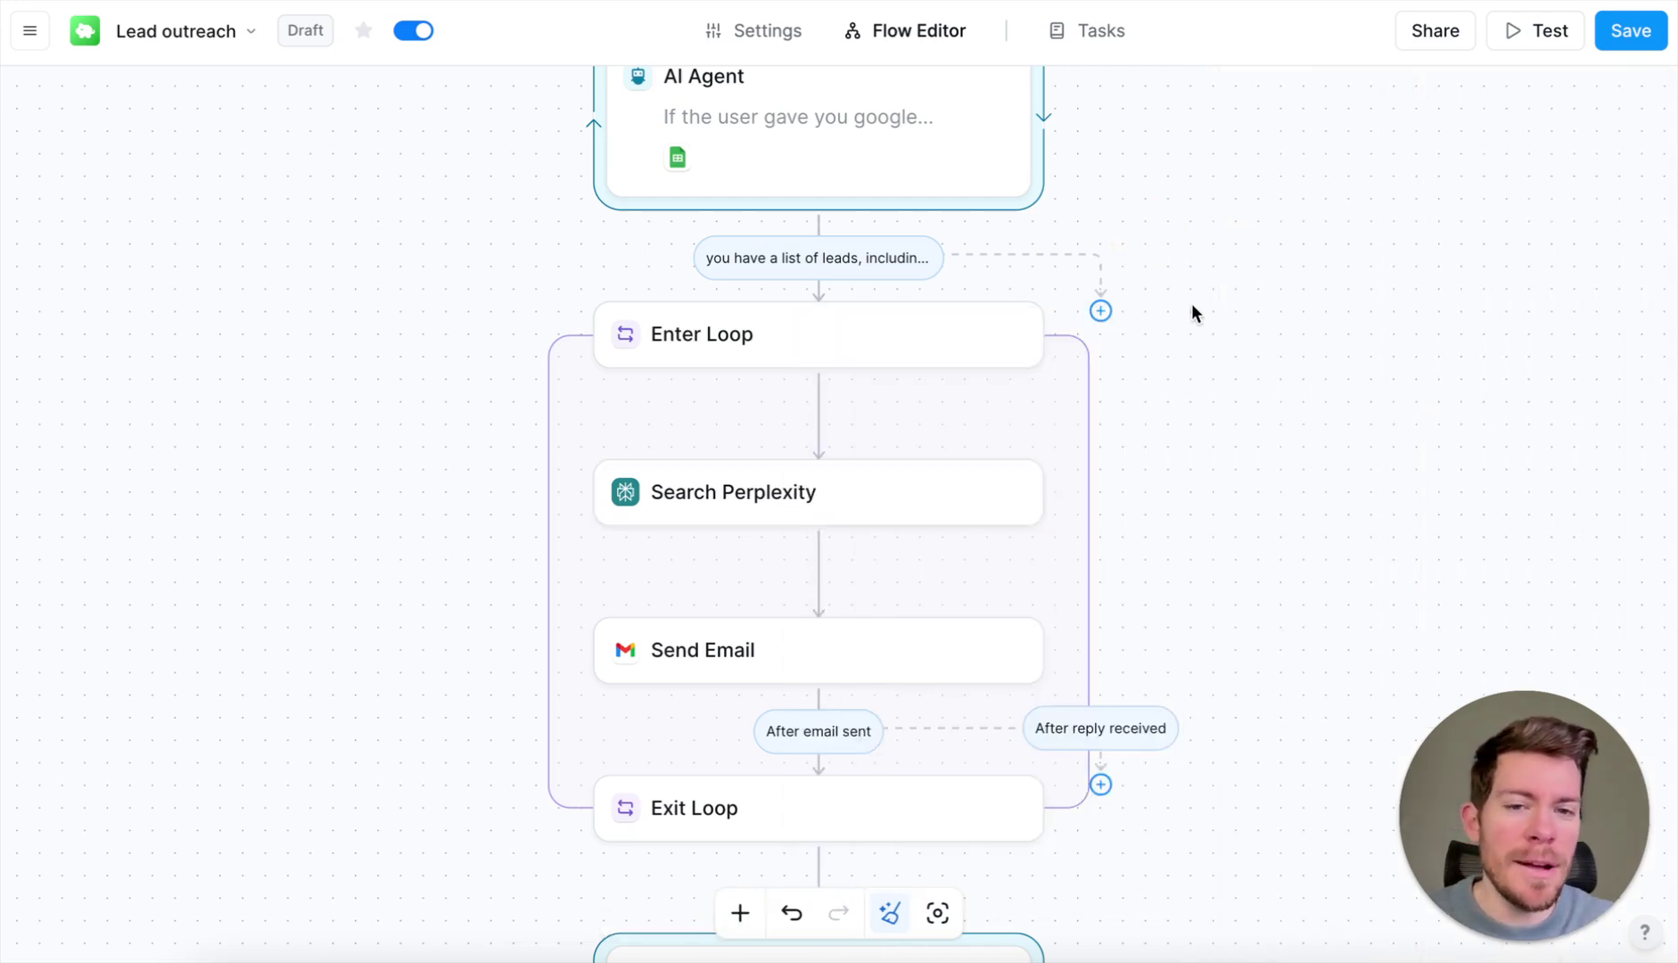
pyautogui.click(830, 513)
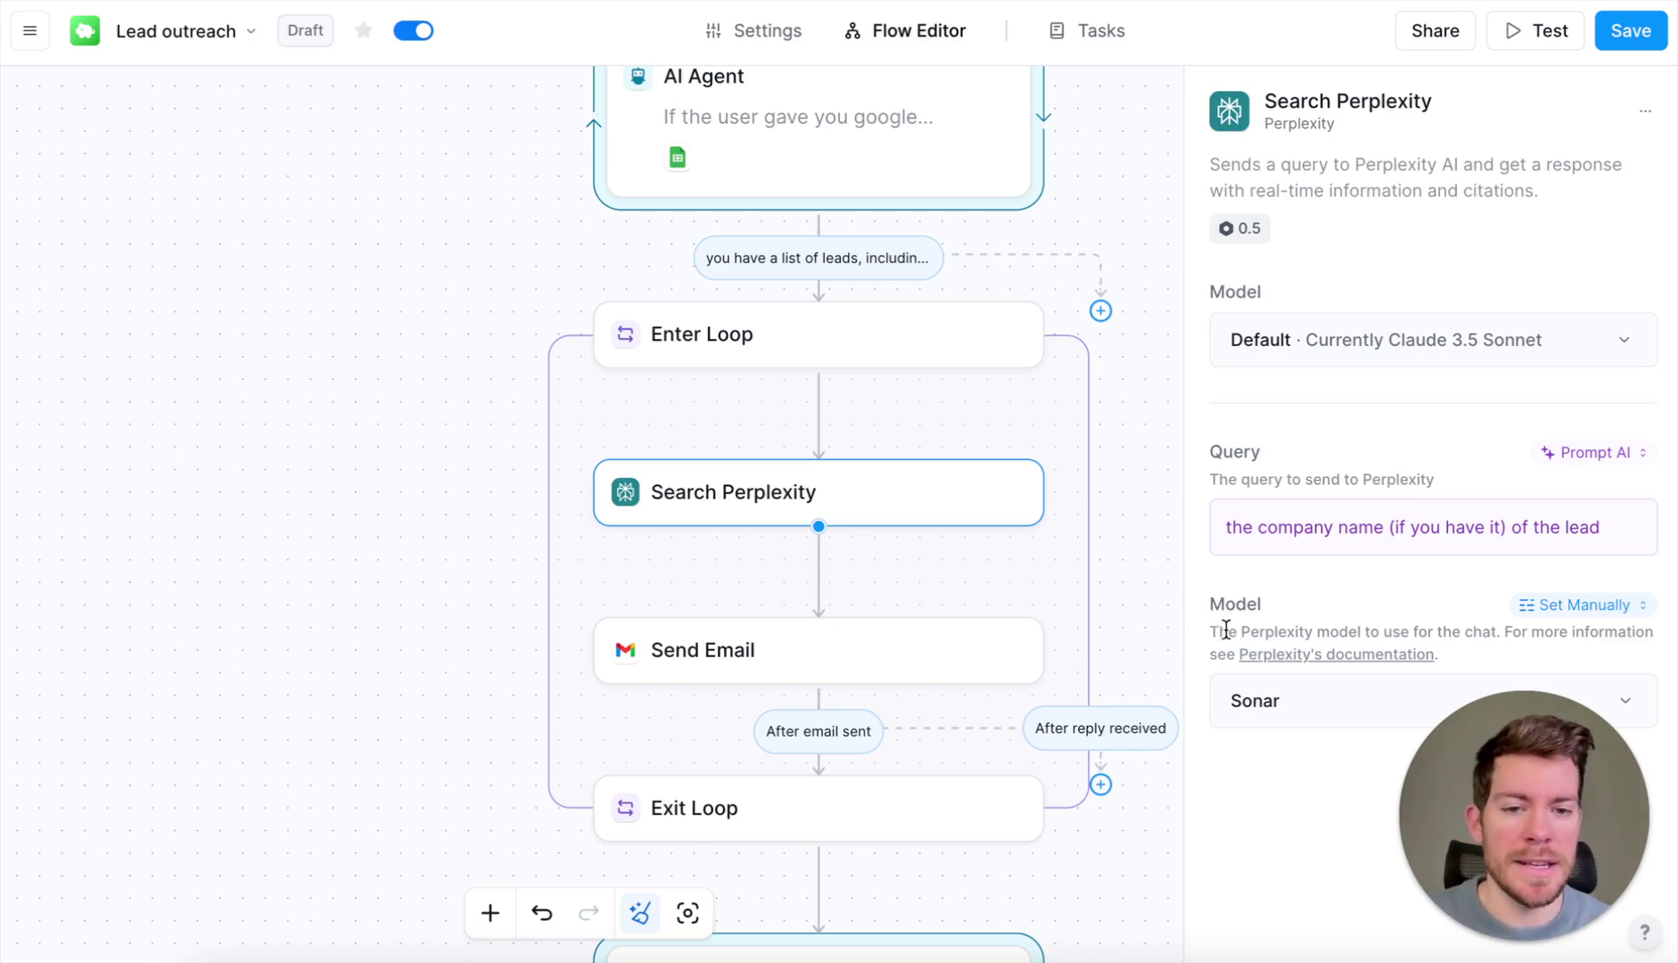
pyautogui.click(1161, 570)
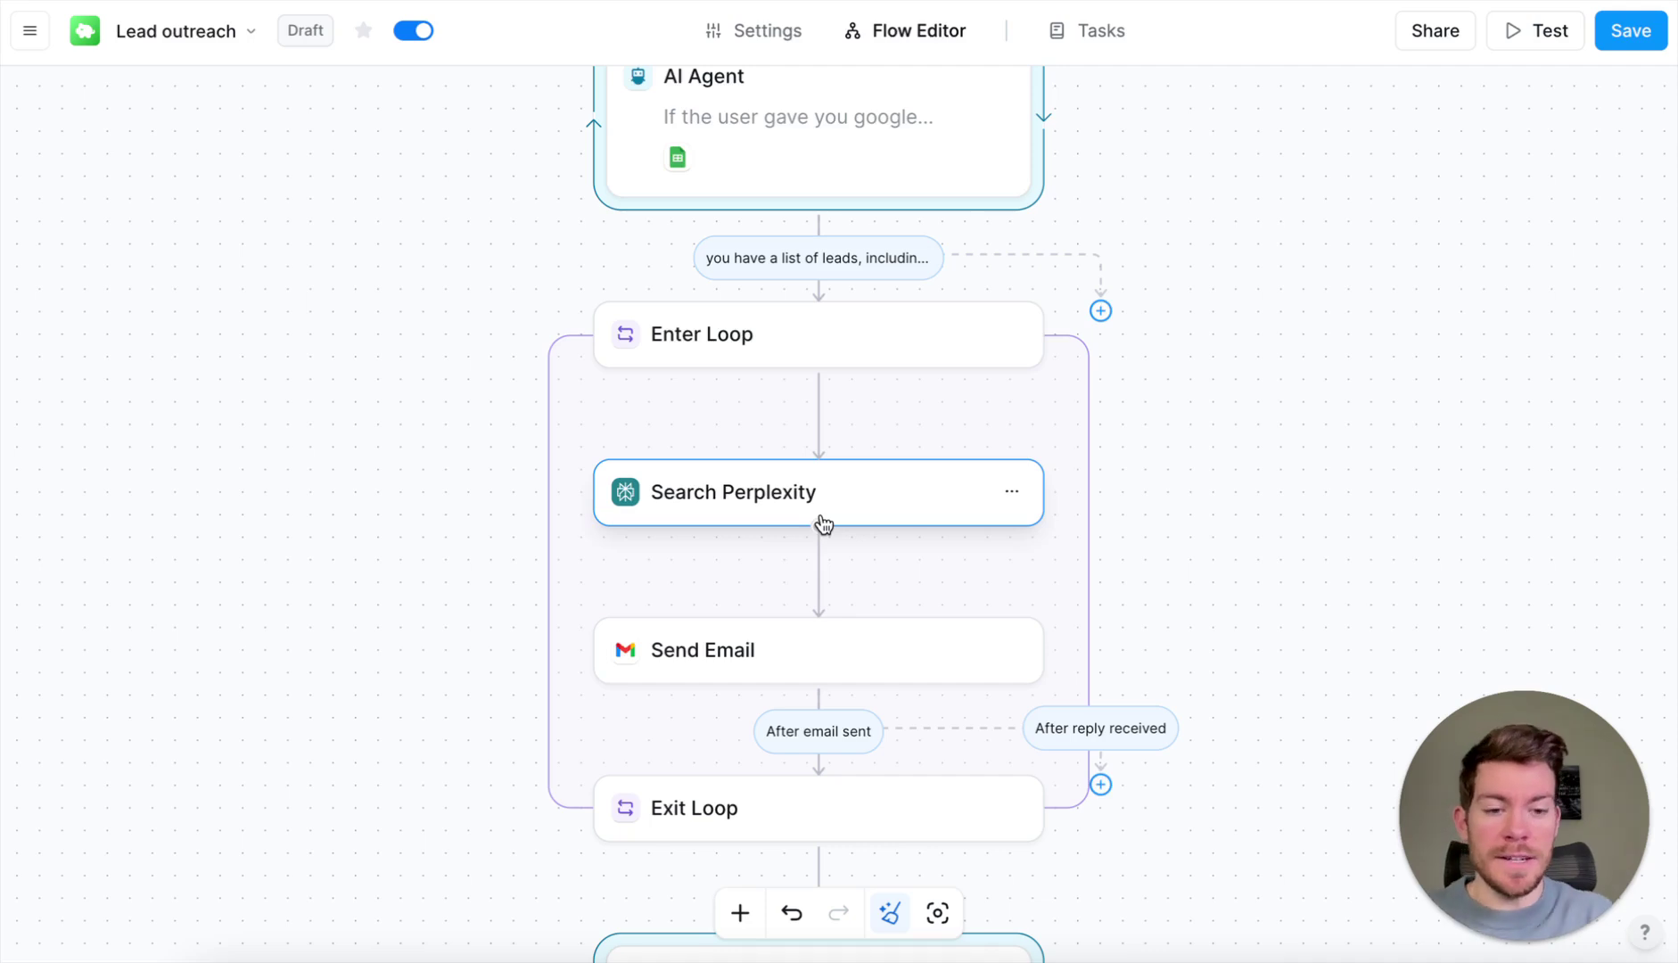
pyautogui.moveTo(817, 542)
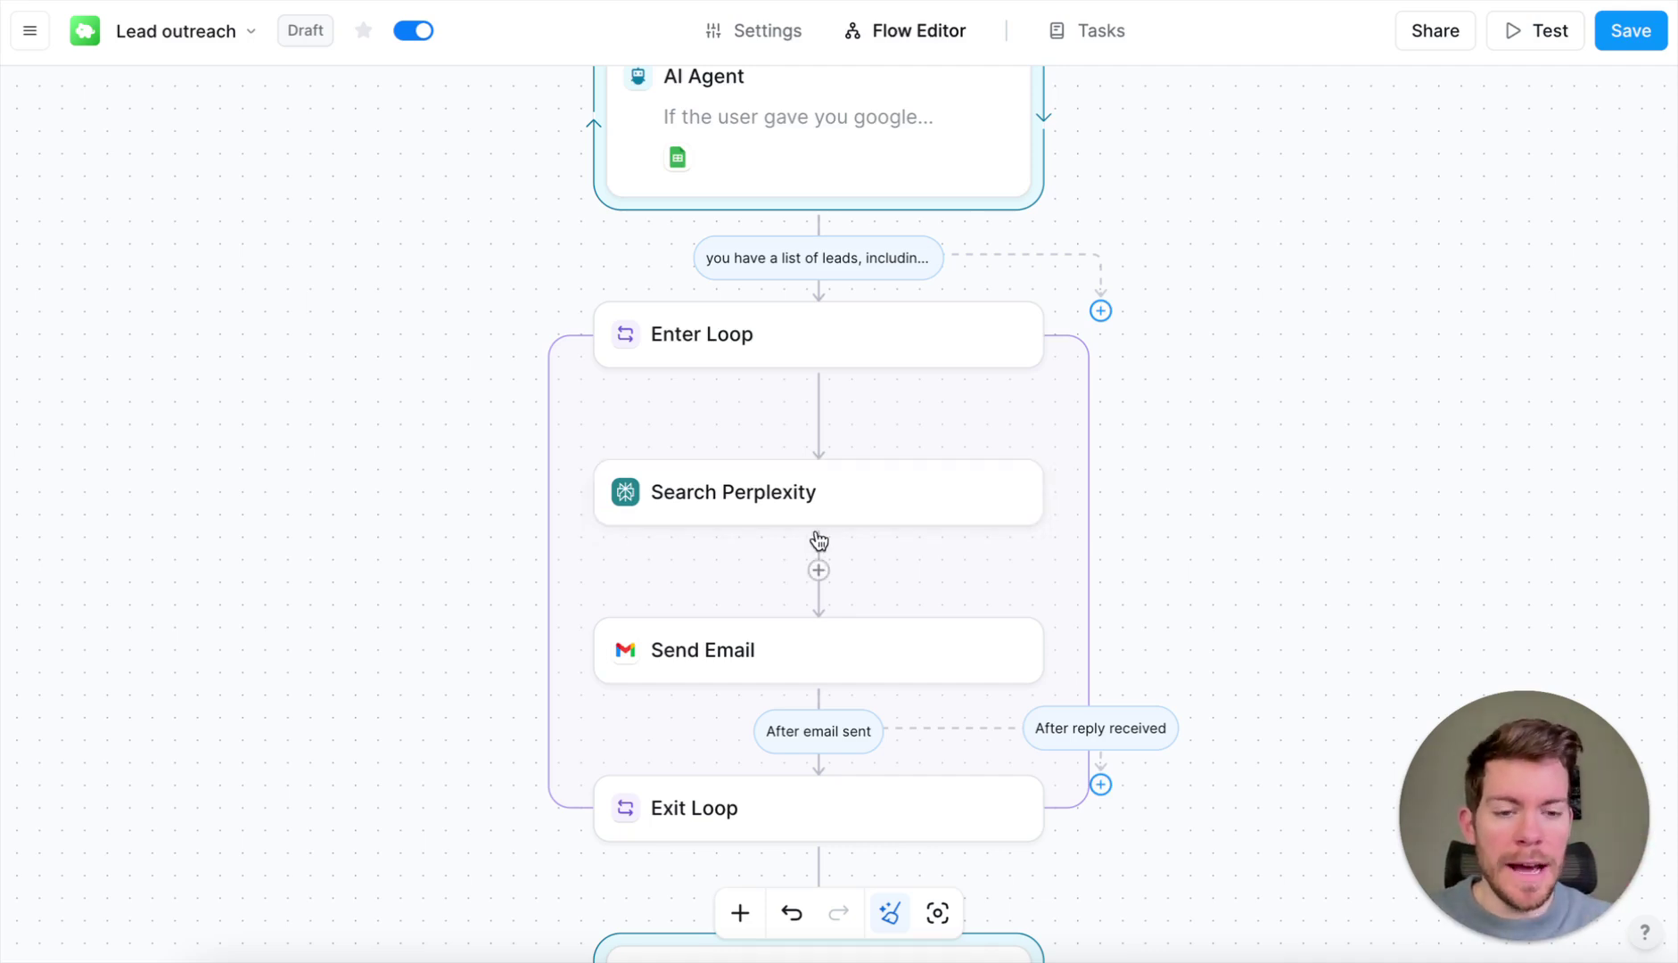
pyautogui.click(751, 653)
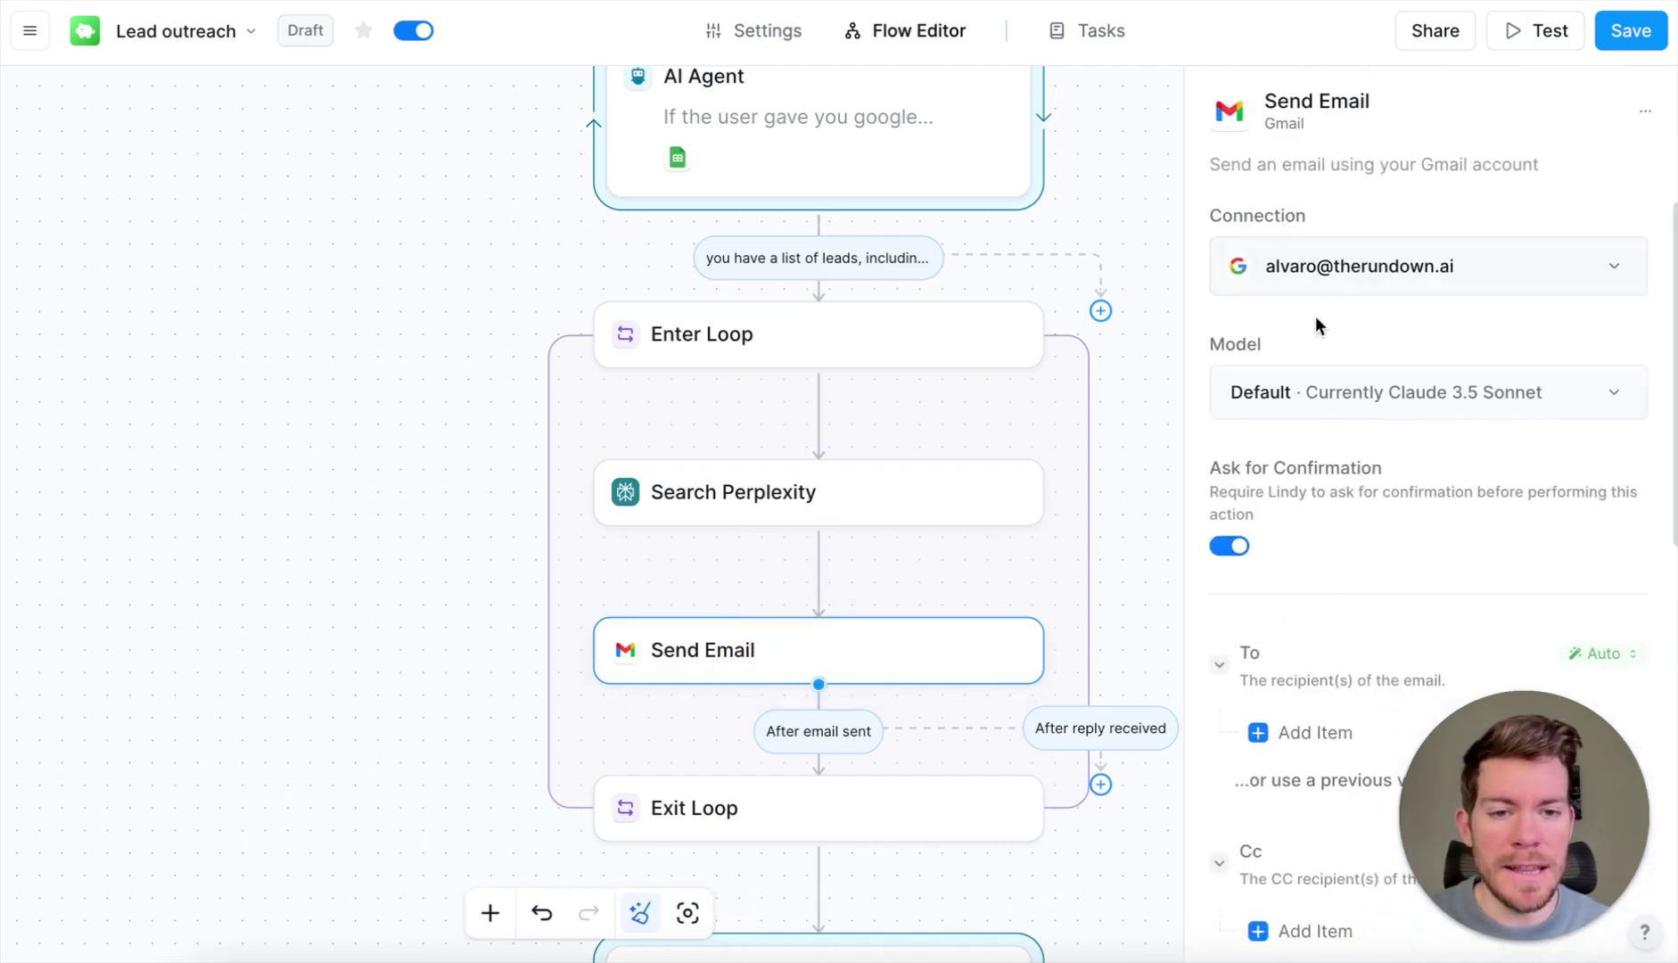
pyautogui.scroll(-3, 1310, 517)
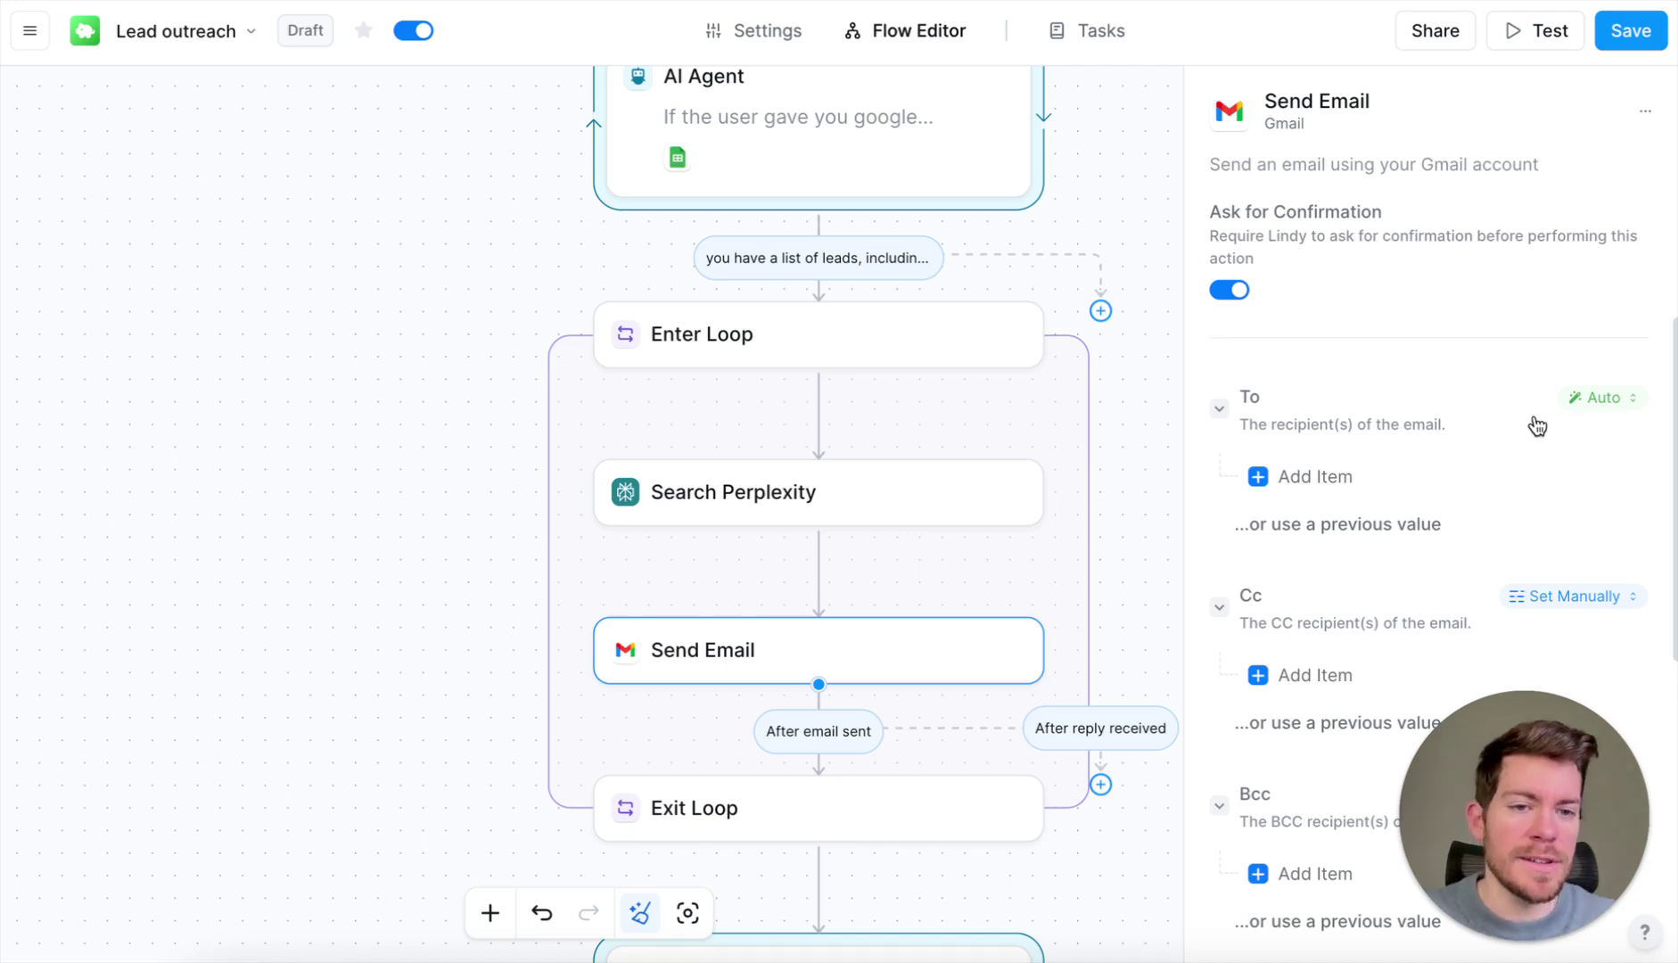
pyautogui.scroll(-2, 1441, 444)
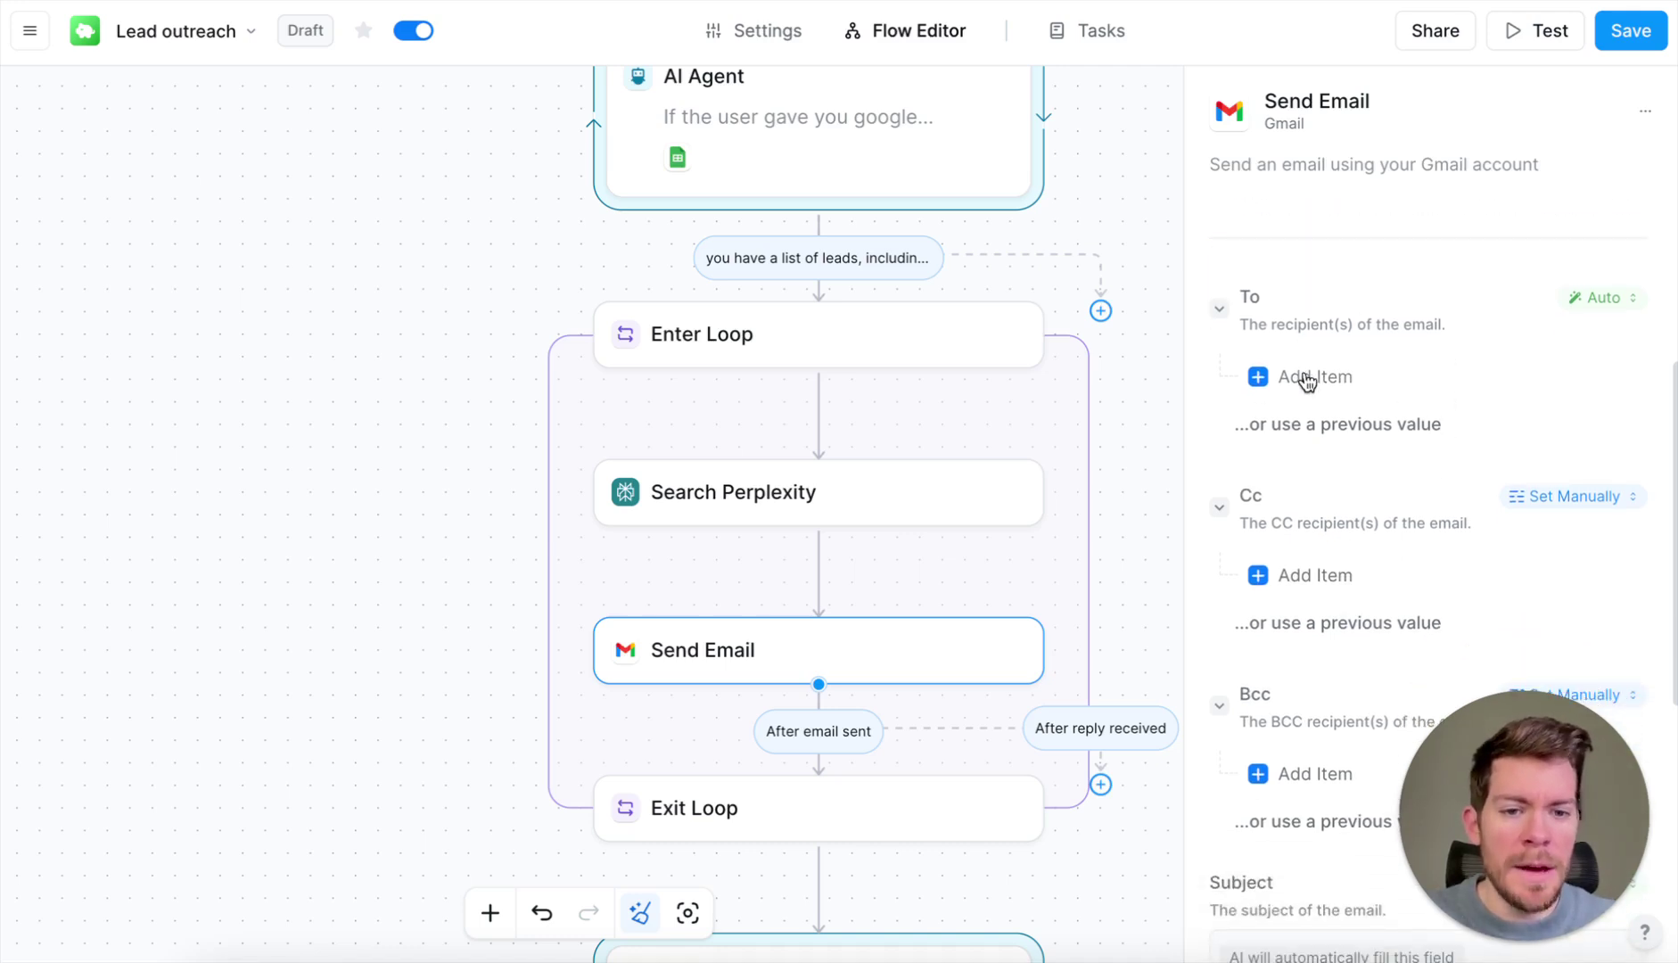
pyautogui.scroll(-4, 1307, 442)
pyautogui.scroll(-4, 1307, 439)
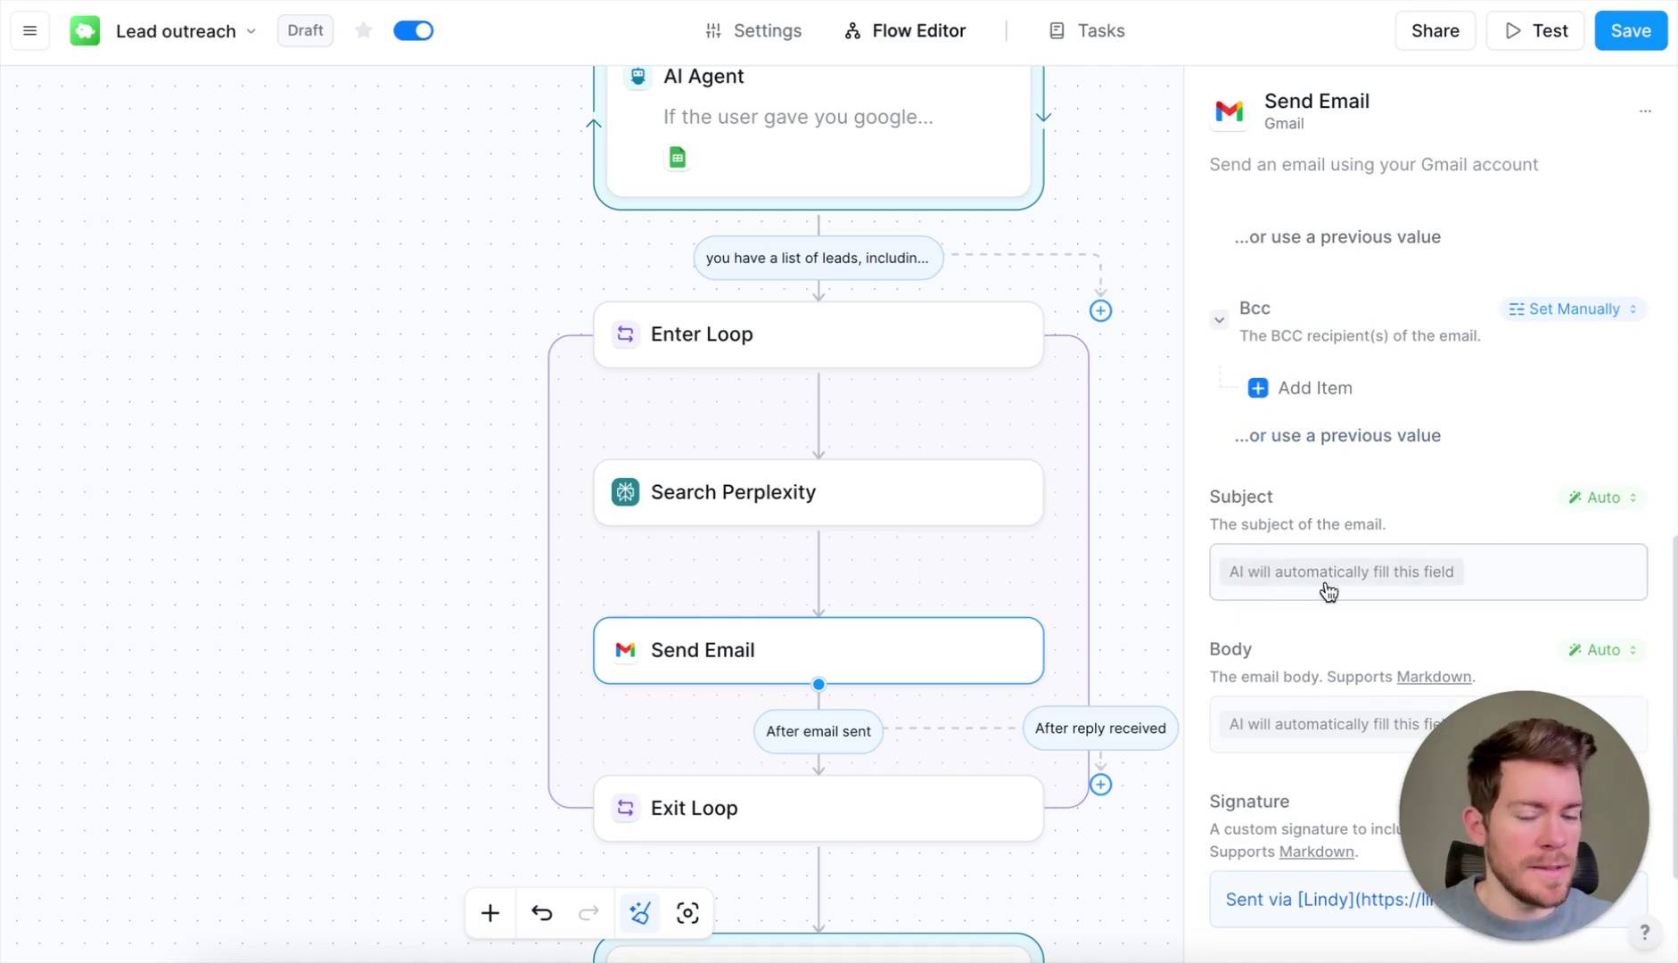
pyautogui.scroll(-1, 1329, 591)
pyautogui.scroll(-2, 1498, 560)
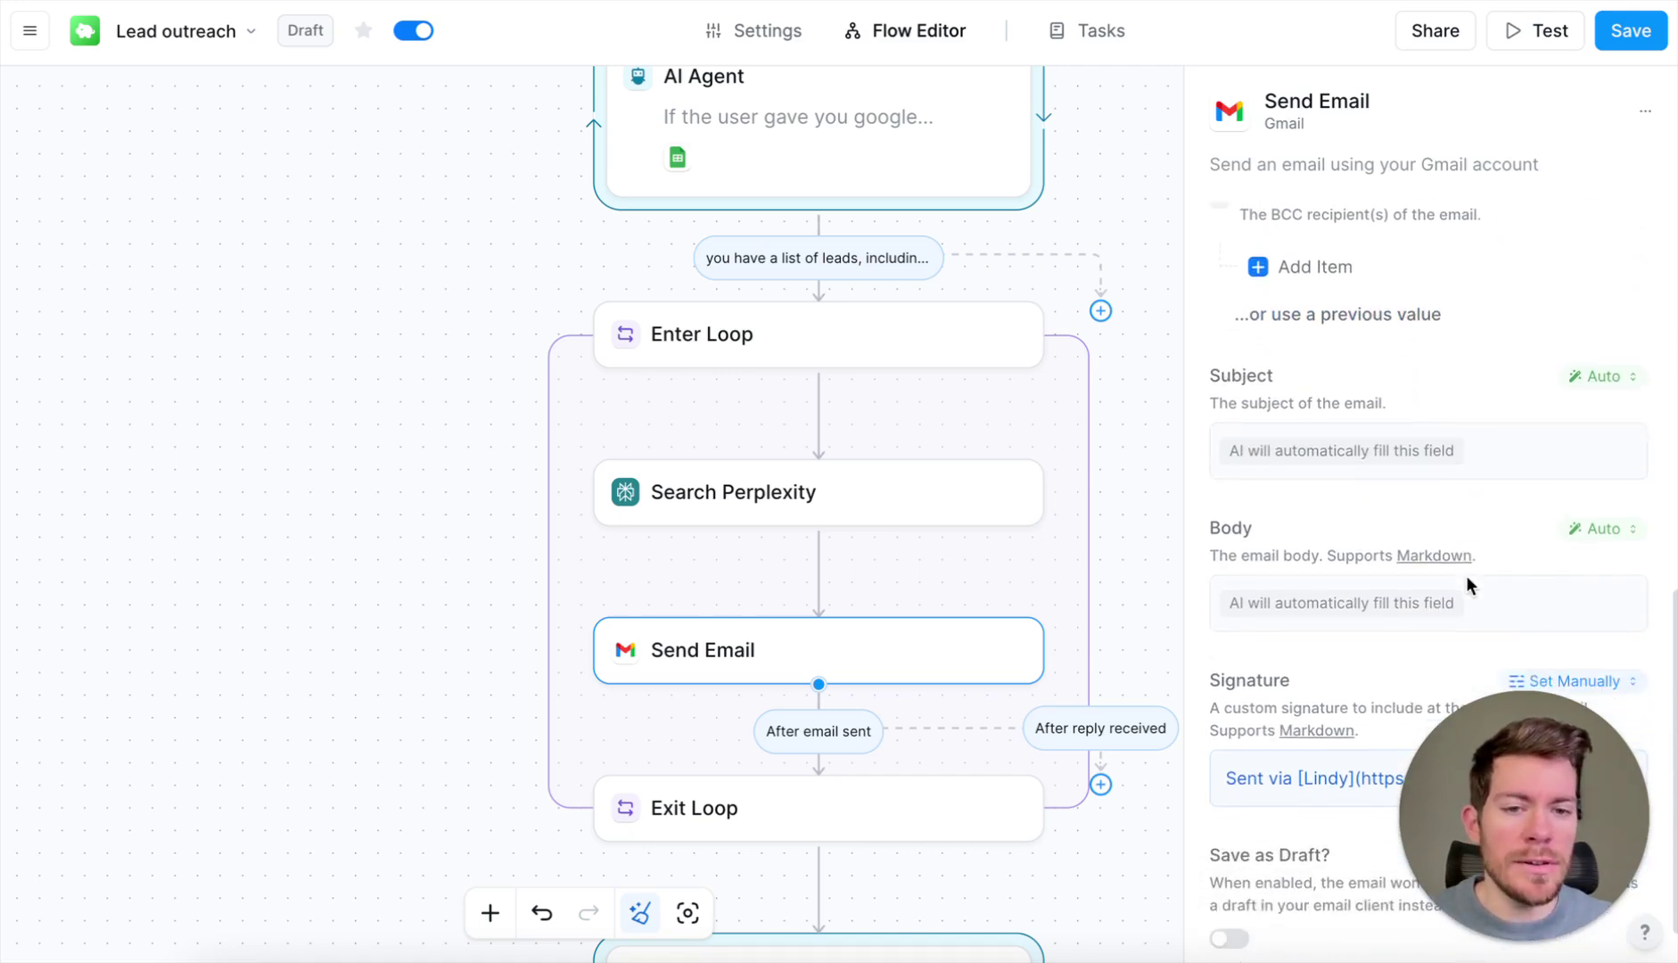
pyautogui.scroll(14, 1451, 560)
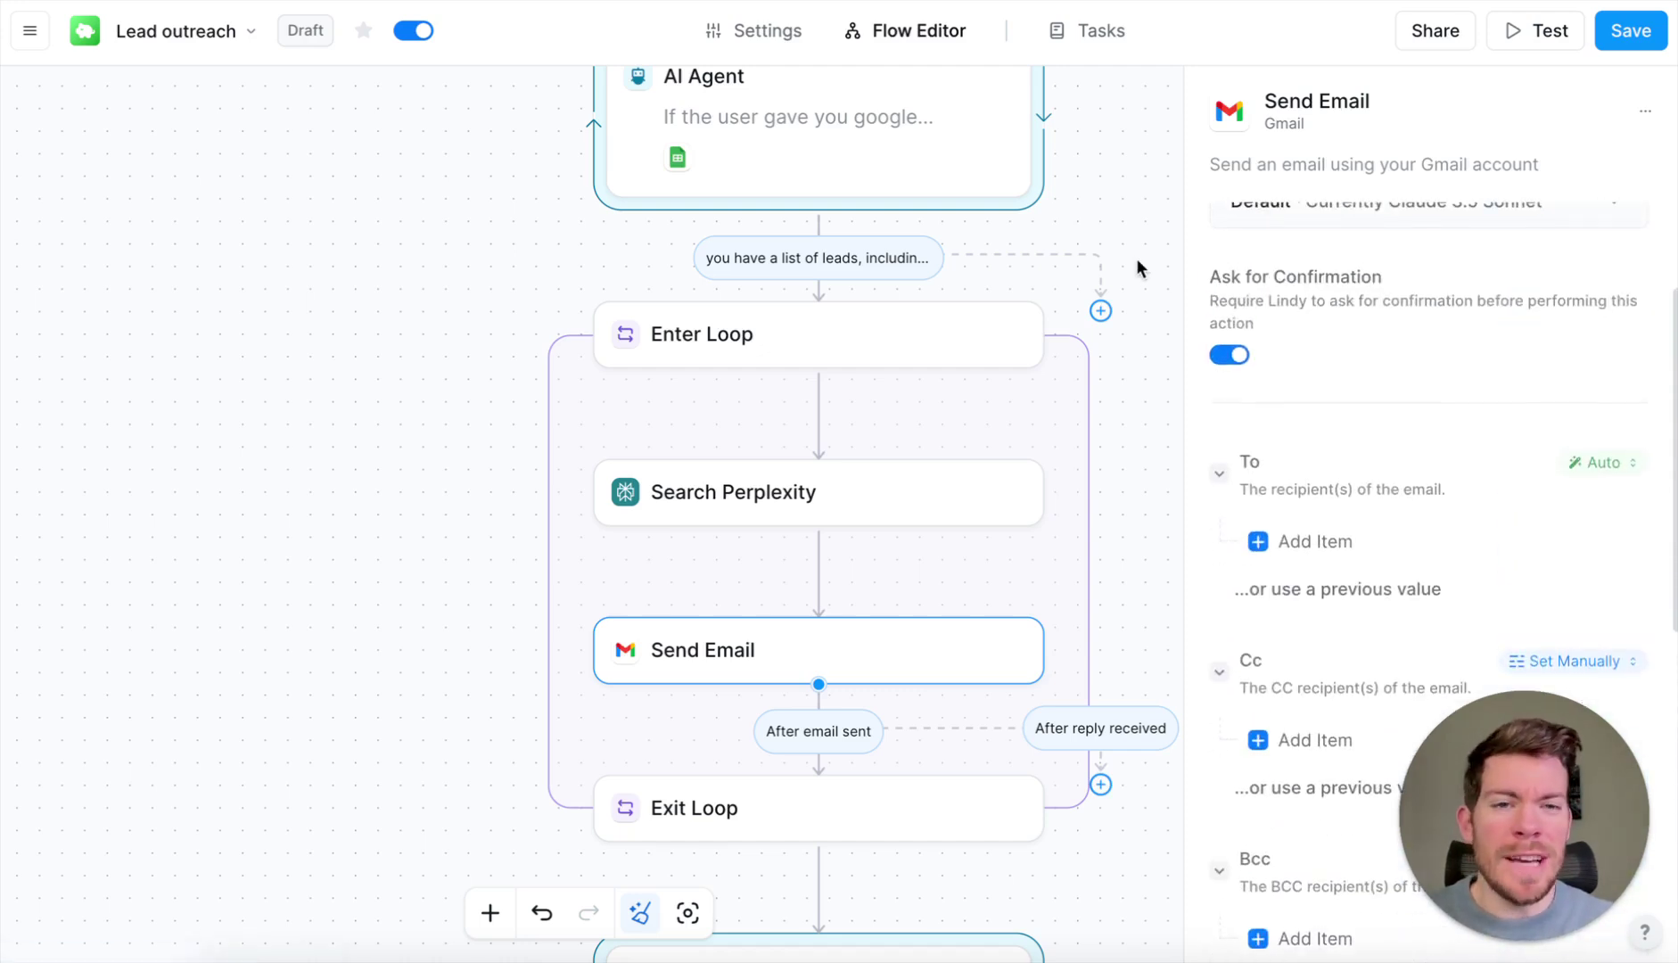
pyautogui.click(1143, 201)
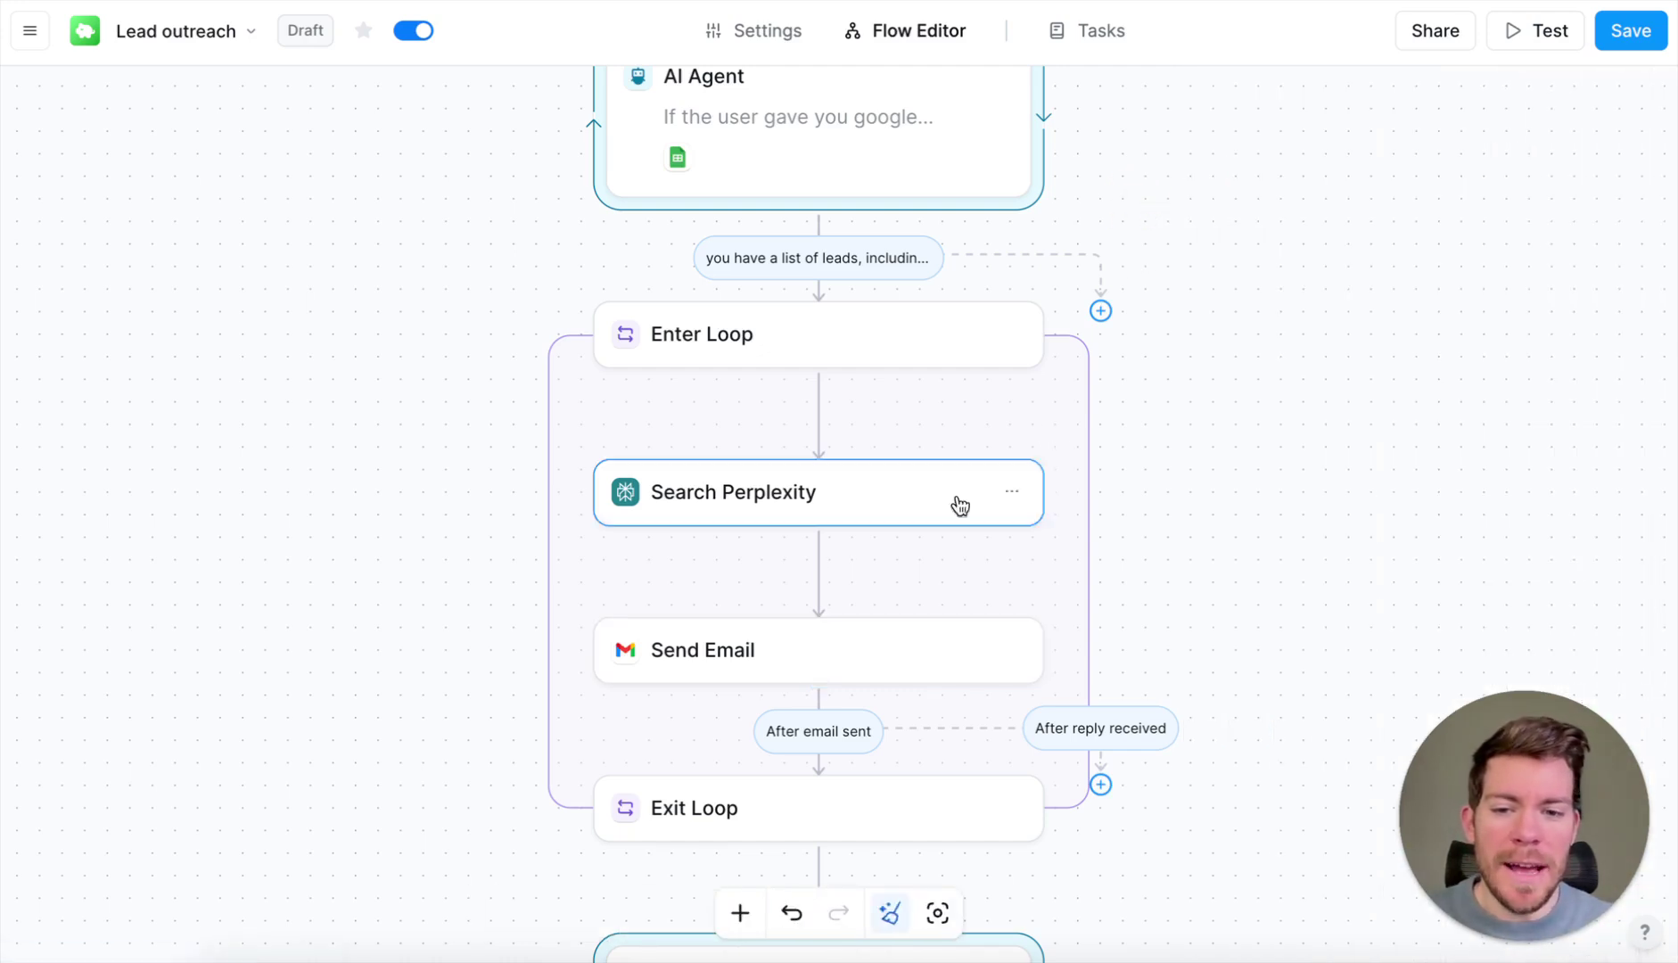
# - Replace the loop's Send Email step with the Gmail Draft Email action
pyautogui.click(1011, 650)
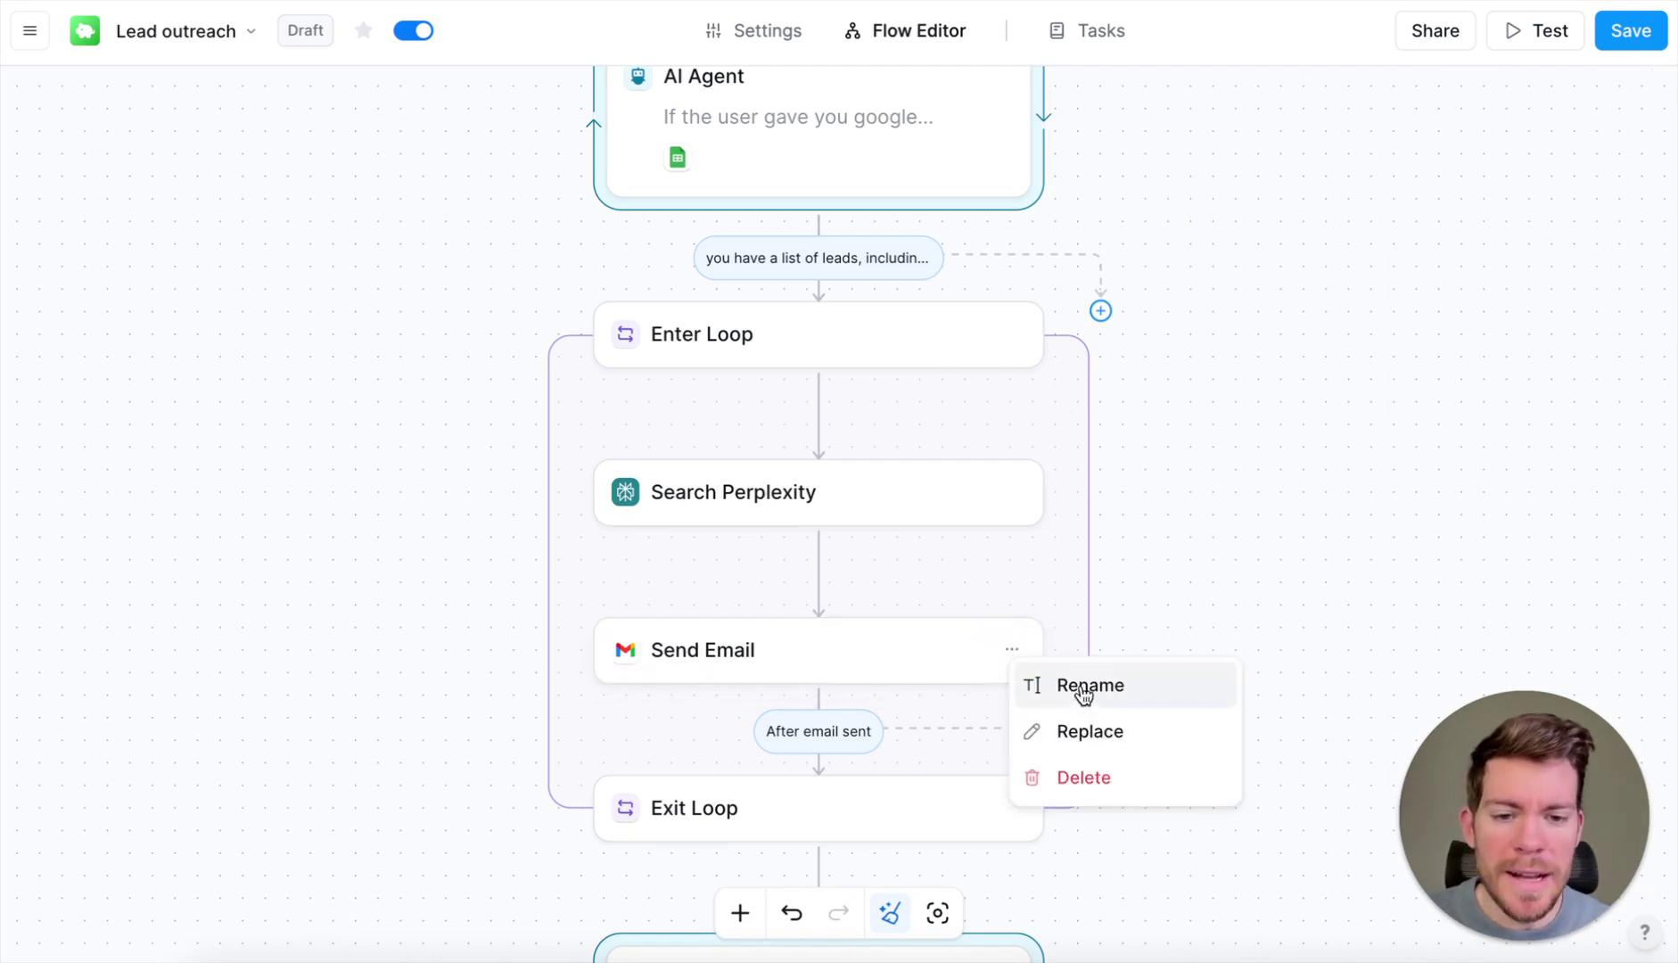
pyautogui.click(1083, 736)
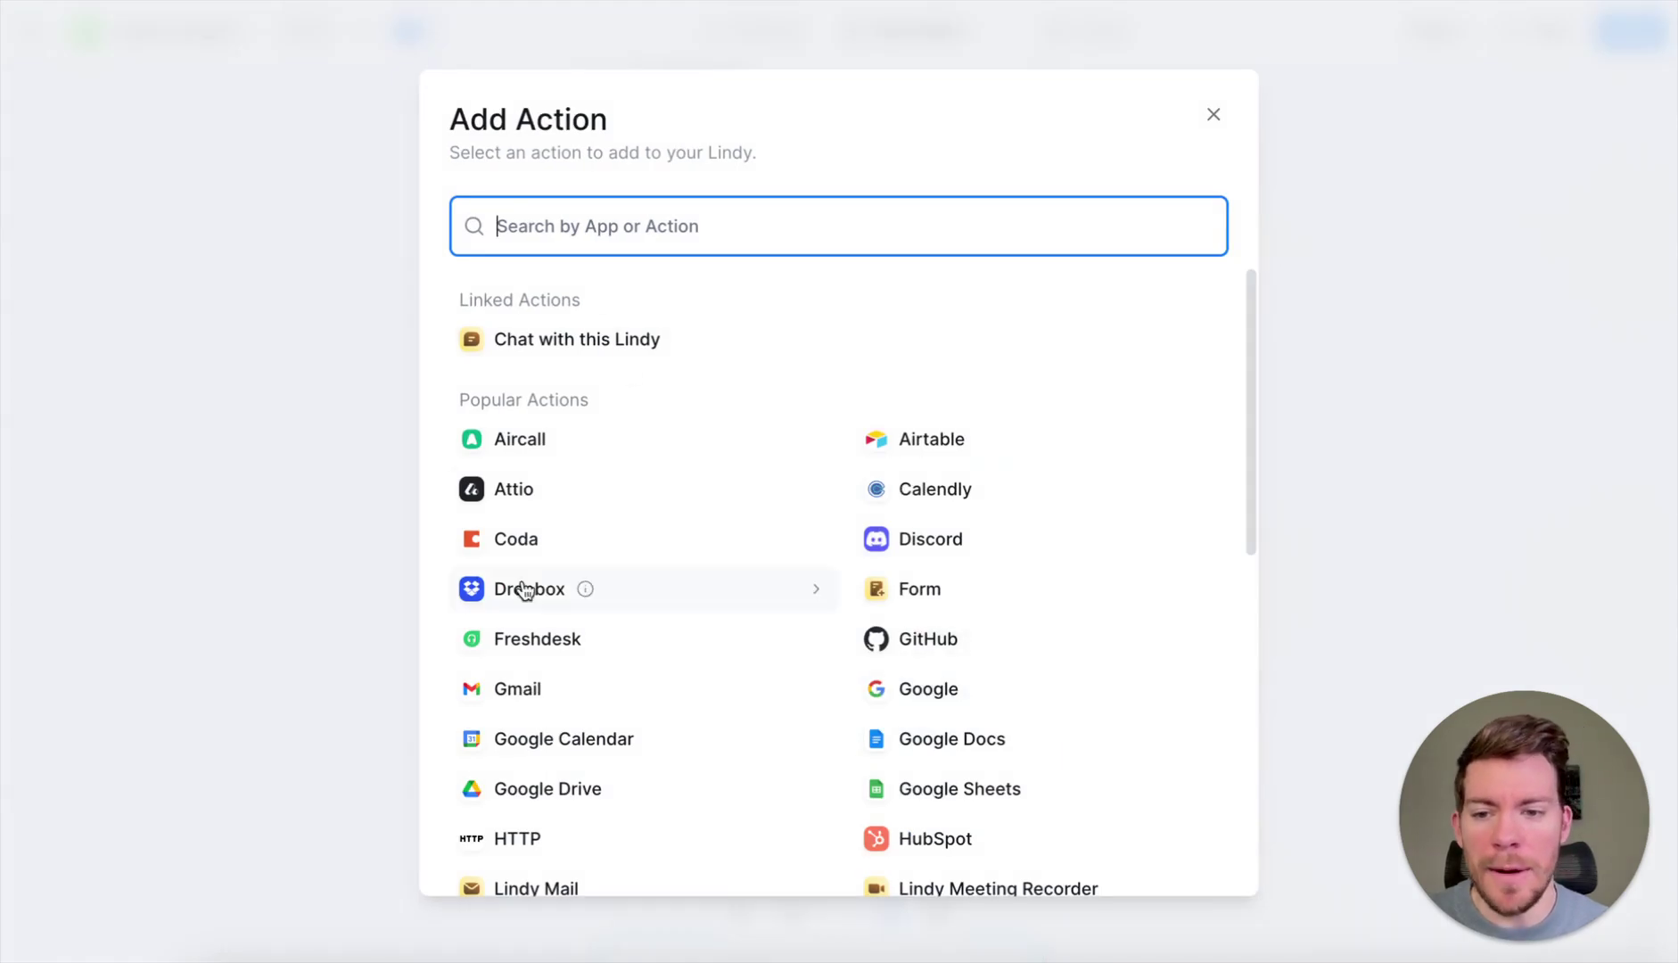
pyautogui.click(517, 688)
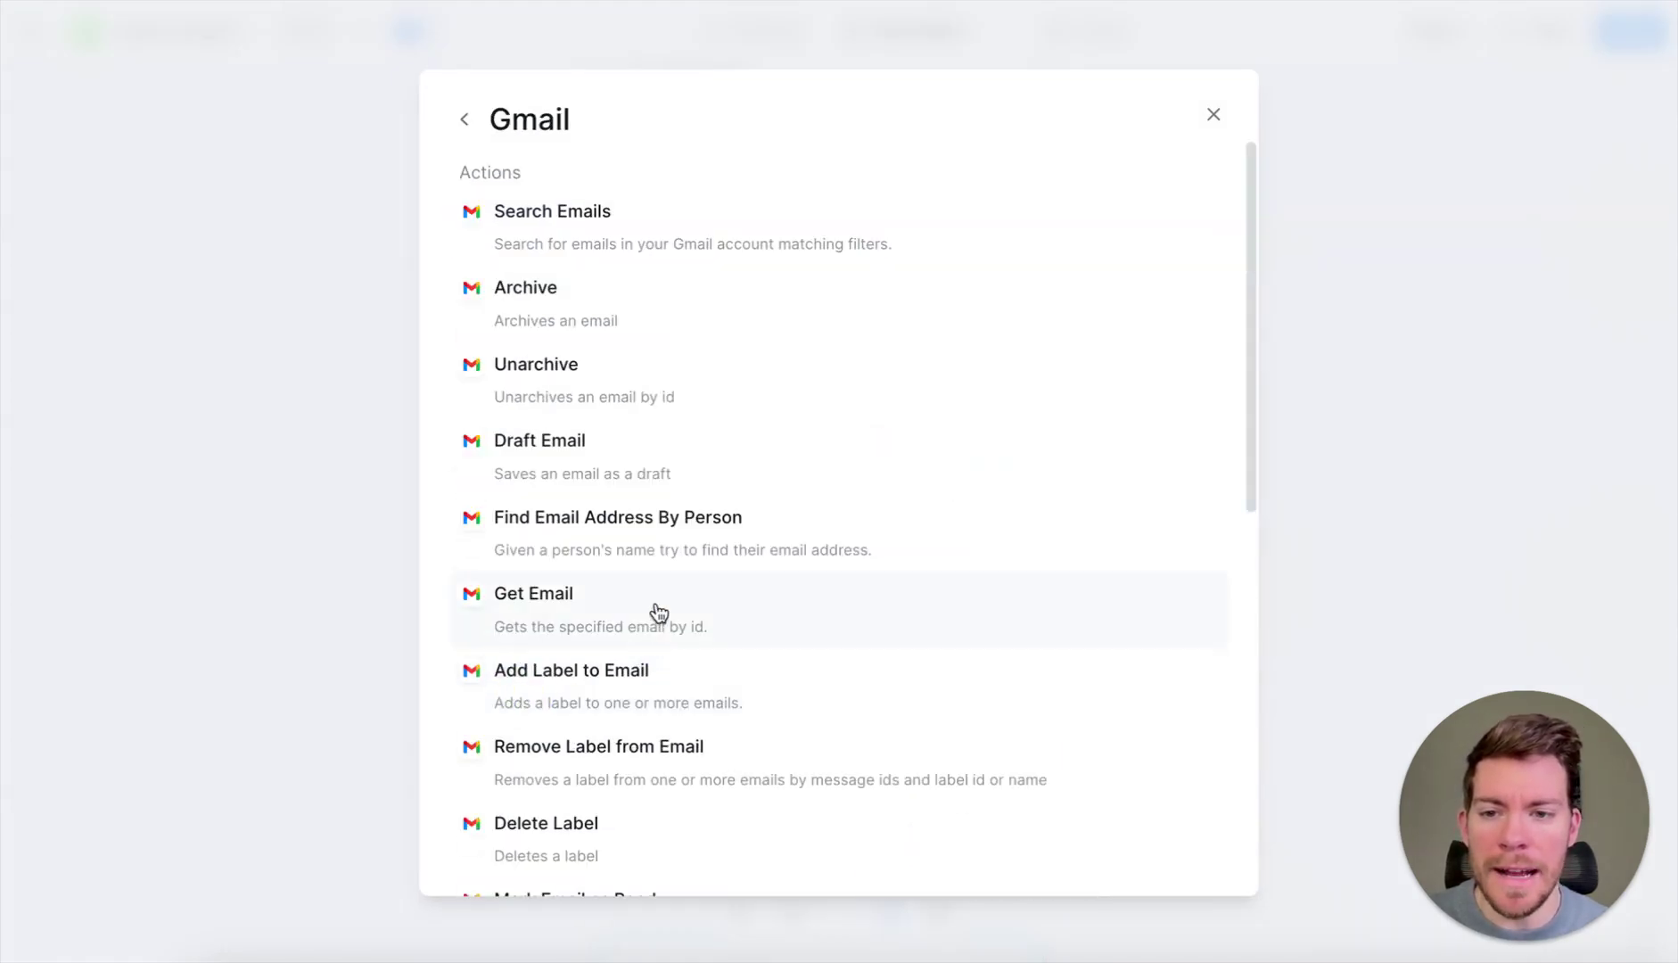
pyautogui.click(575, 453)
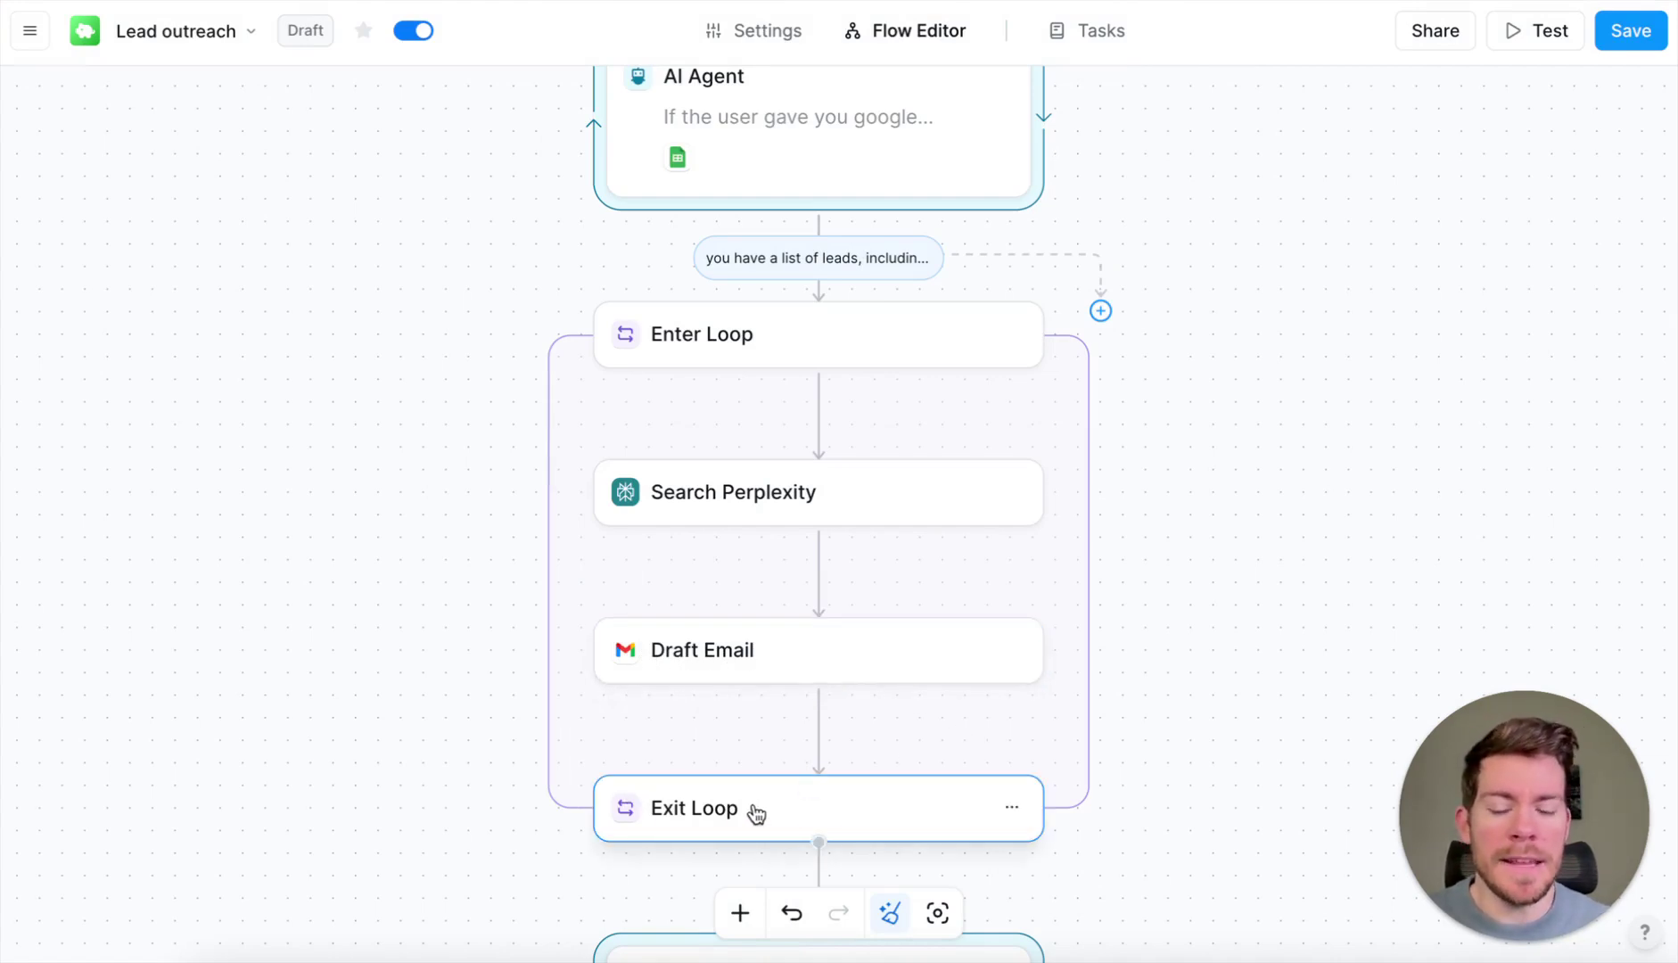
pyautogui.scroll(-3, 761, 813)
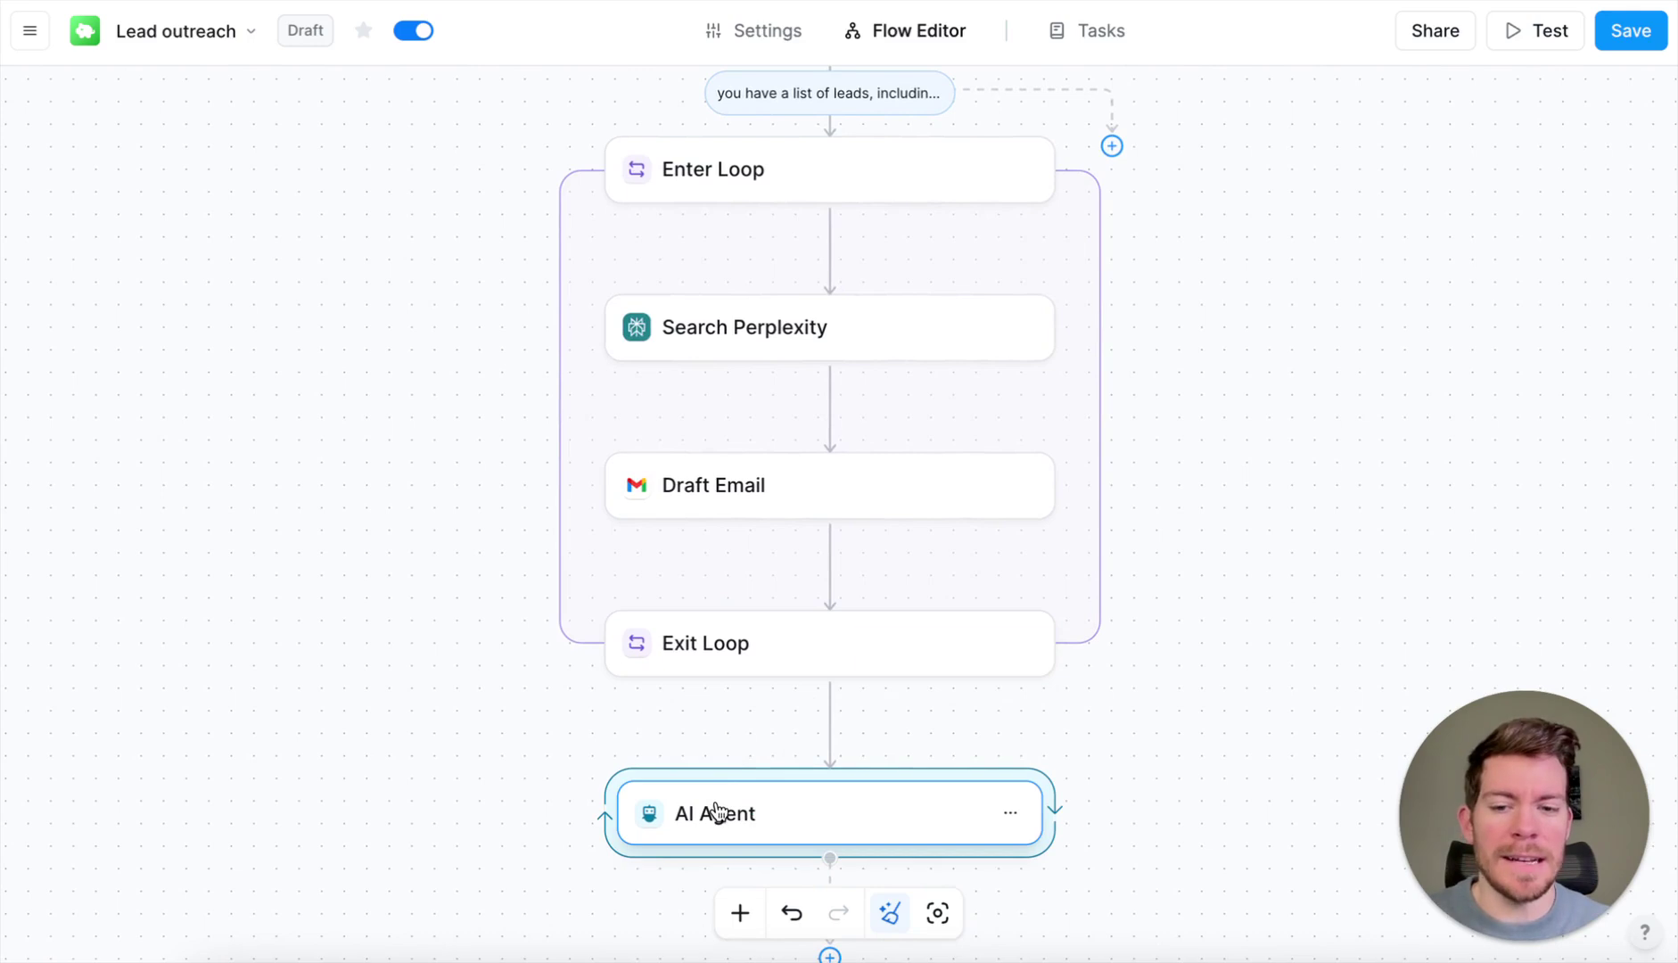
# - Inspect the AI Agent after the loop, then scroll back to the top of the flow
pyautogui.click(767, 809)
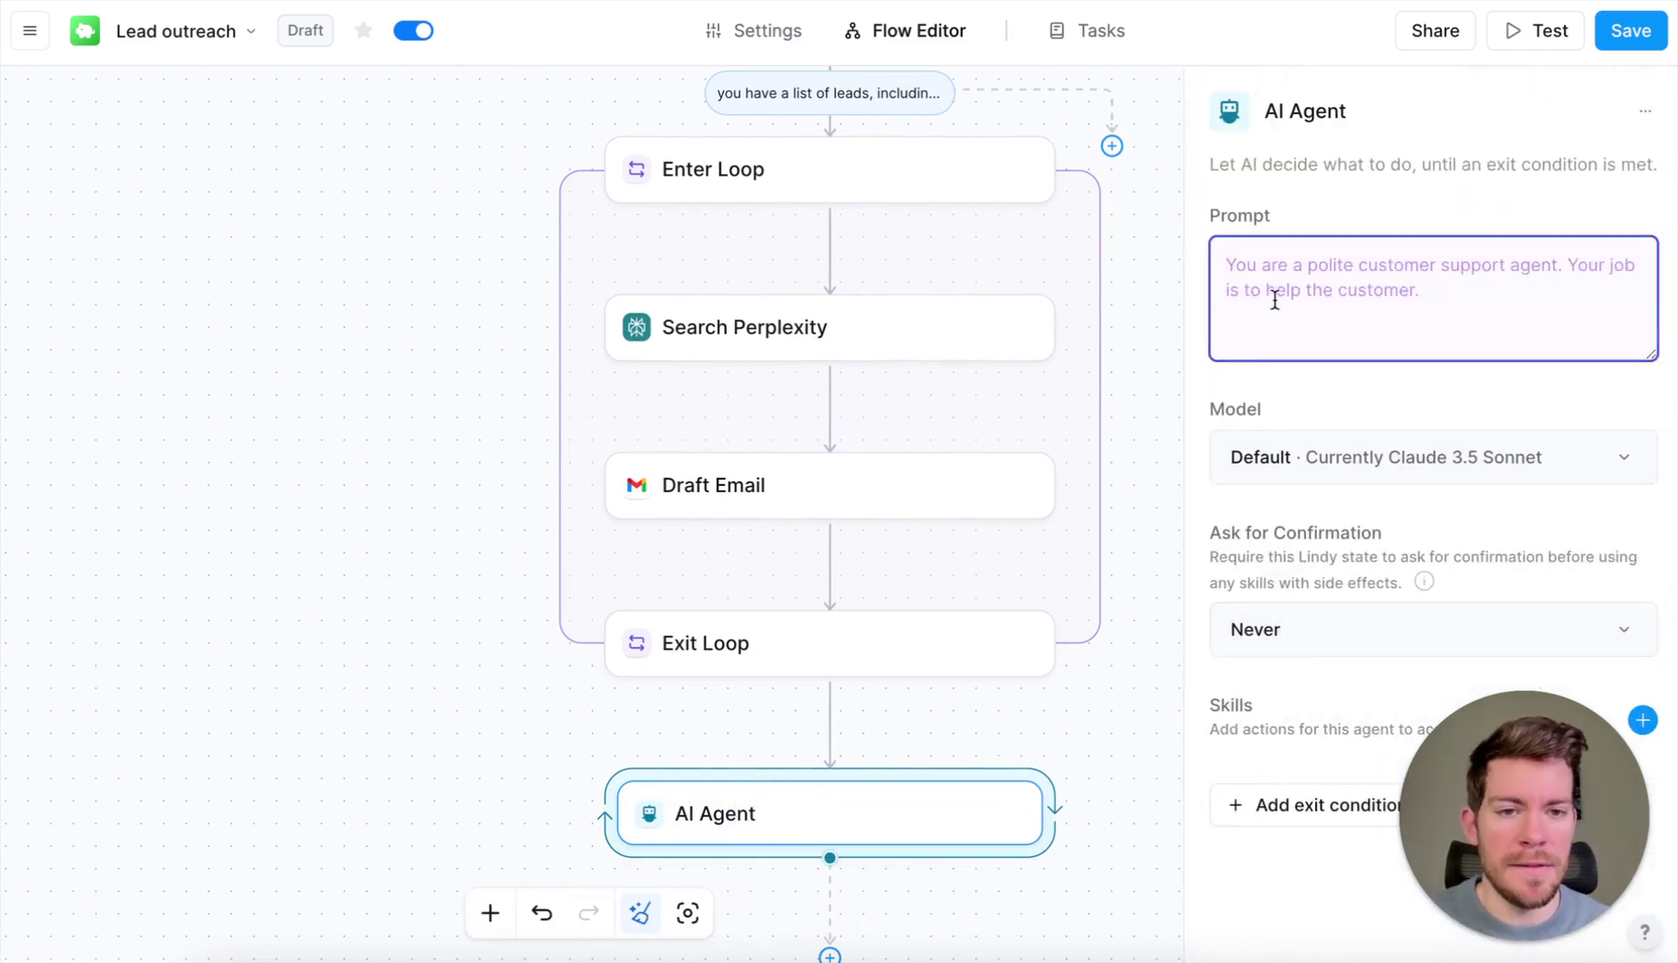
pyautogui.click(1134, 641)
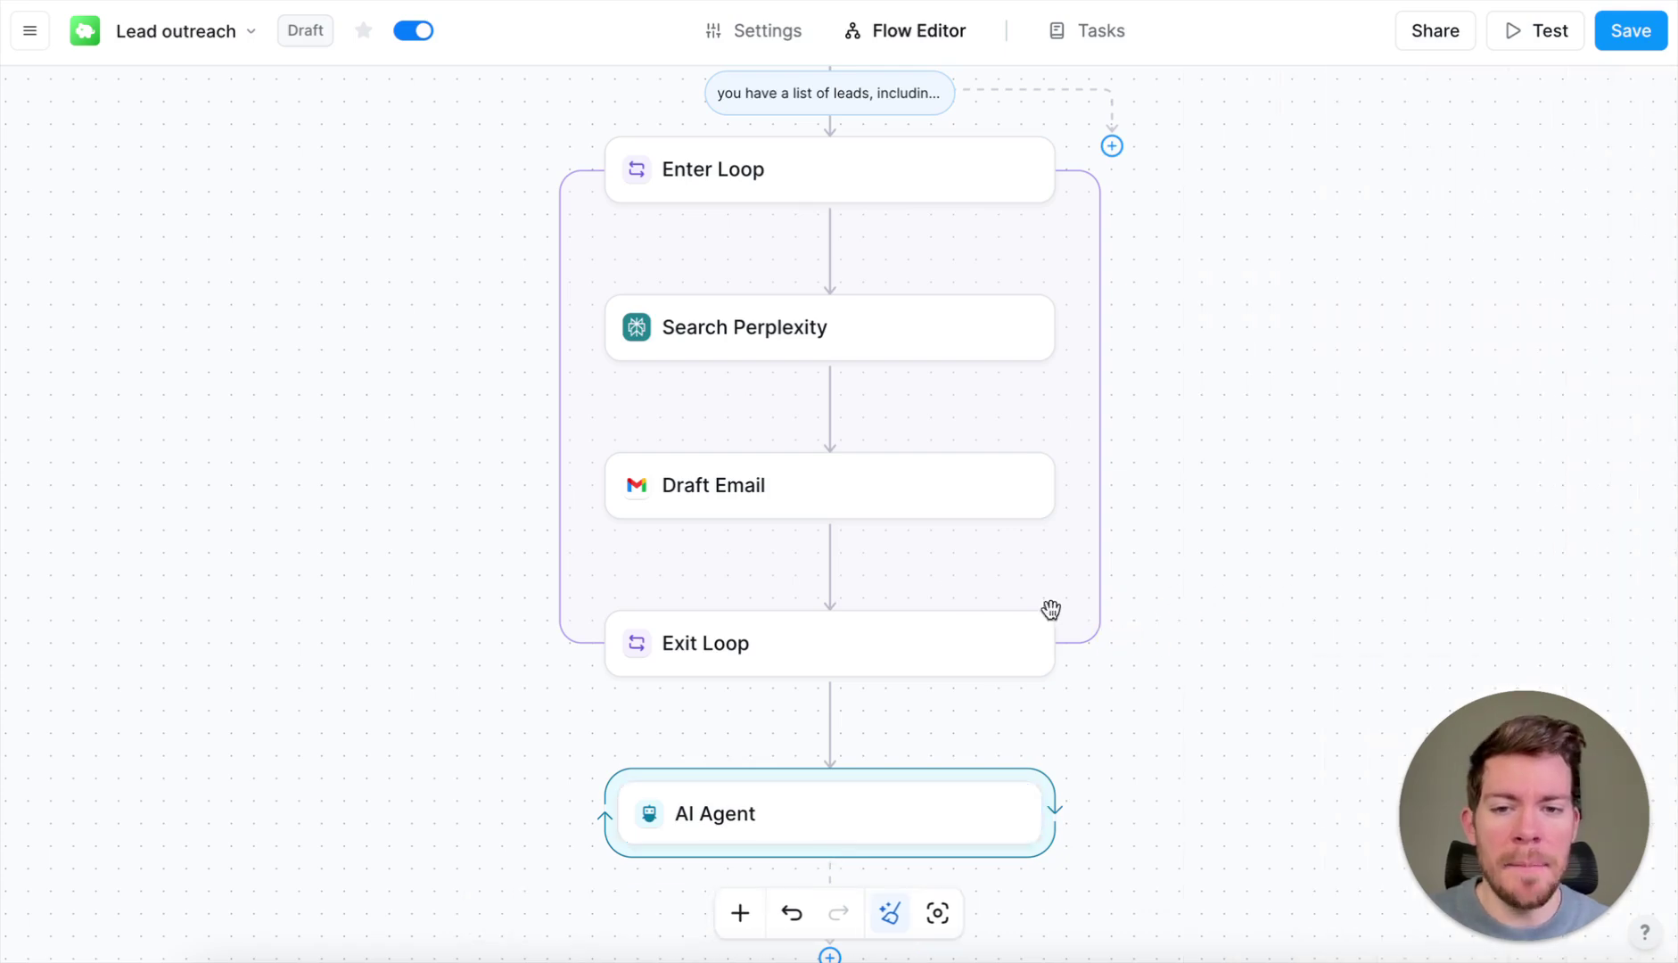
pyautogui.scroll(5, 952, 580)
pyautogui.scroll(-5, 954, 584)
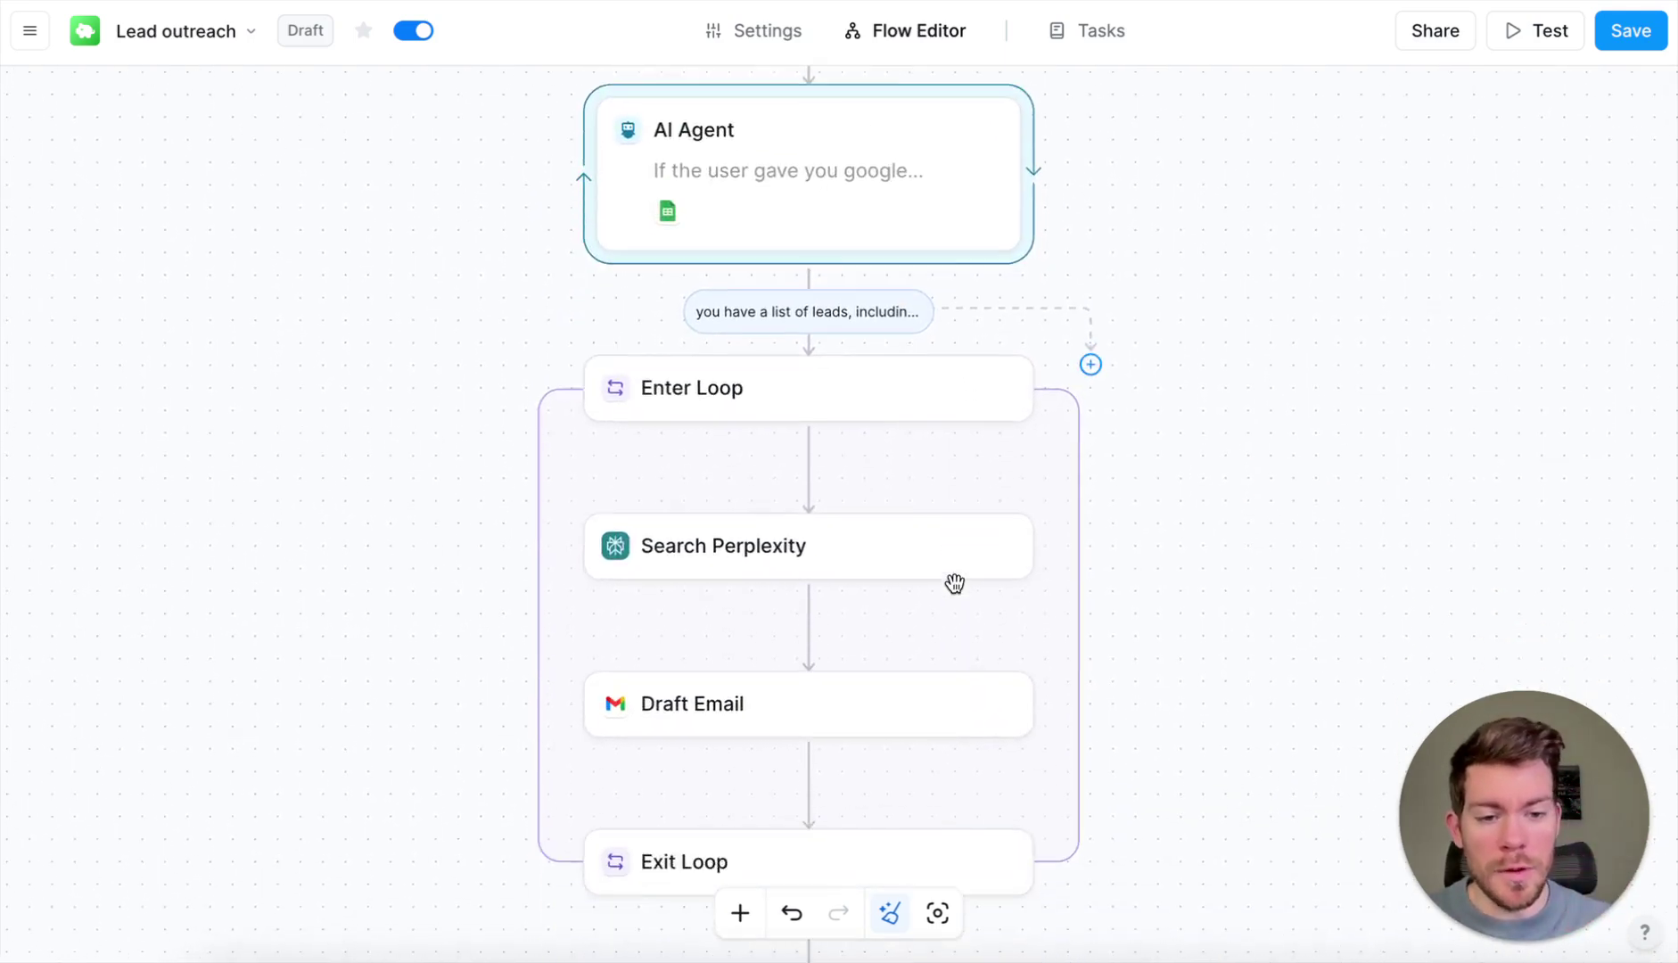
pyautogui.scroll(5, 955, 583)
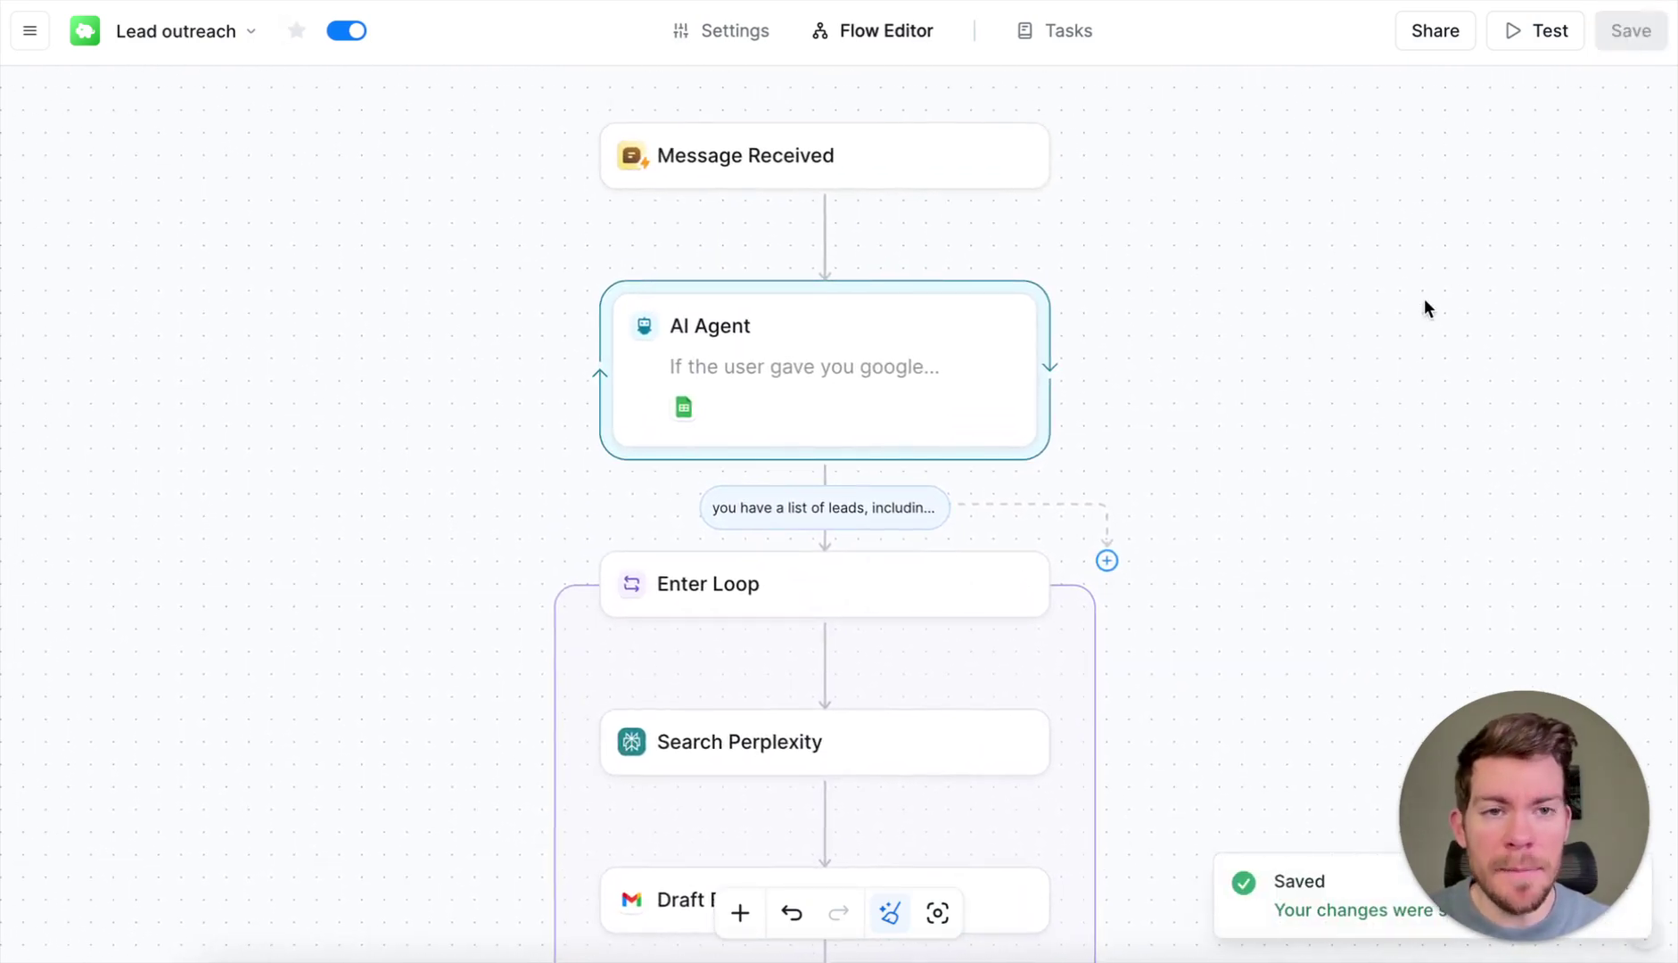
# - Write the agent's context as an outreach agent drafting personalized emails, partly by dictation
pyautogui.click(742, 47)
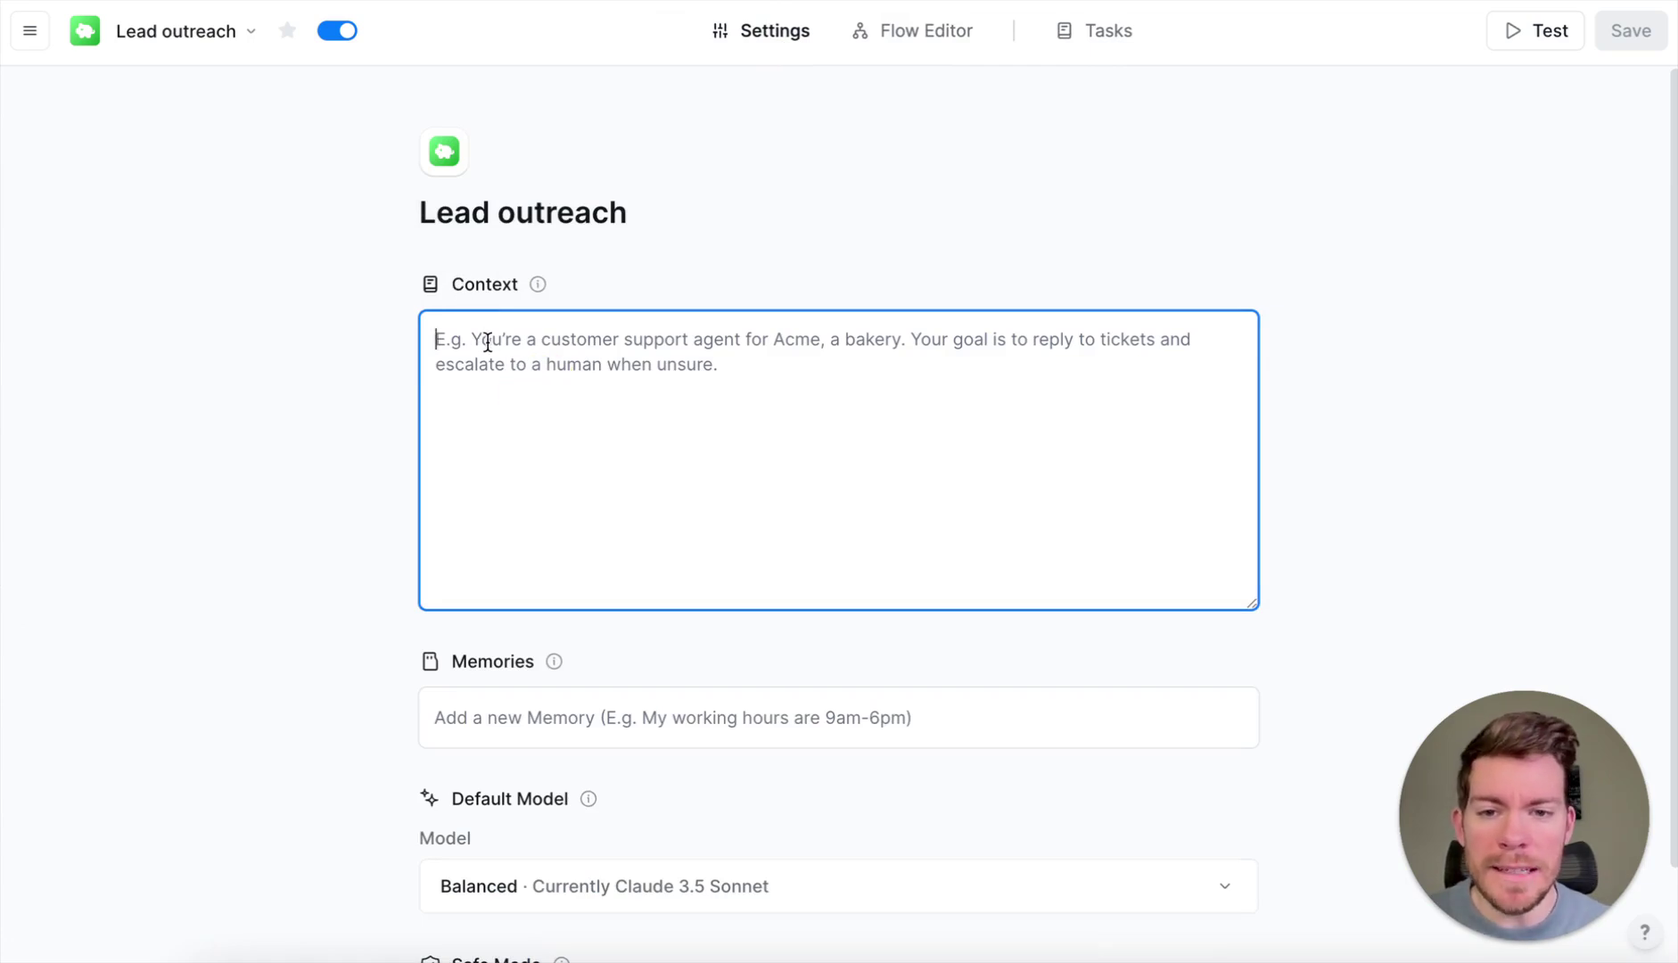
pyautogui.write('You are an o')
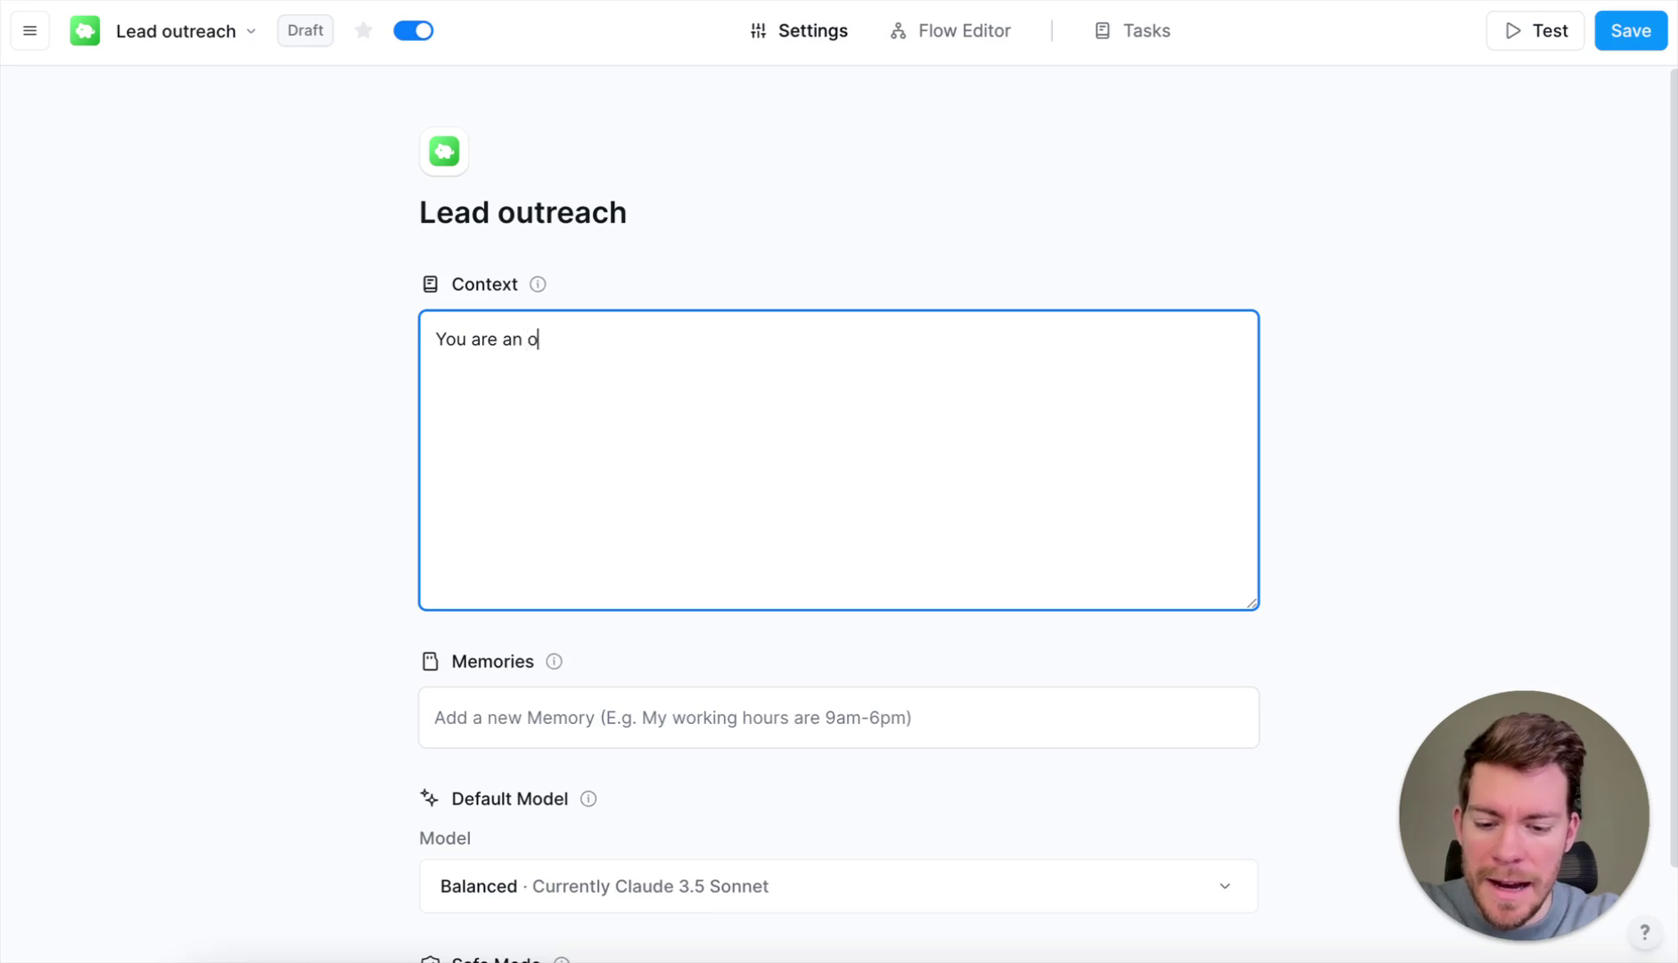
pyautogui.write('utreach agen')
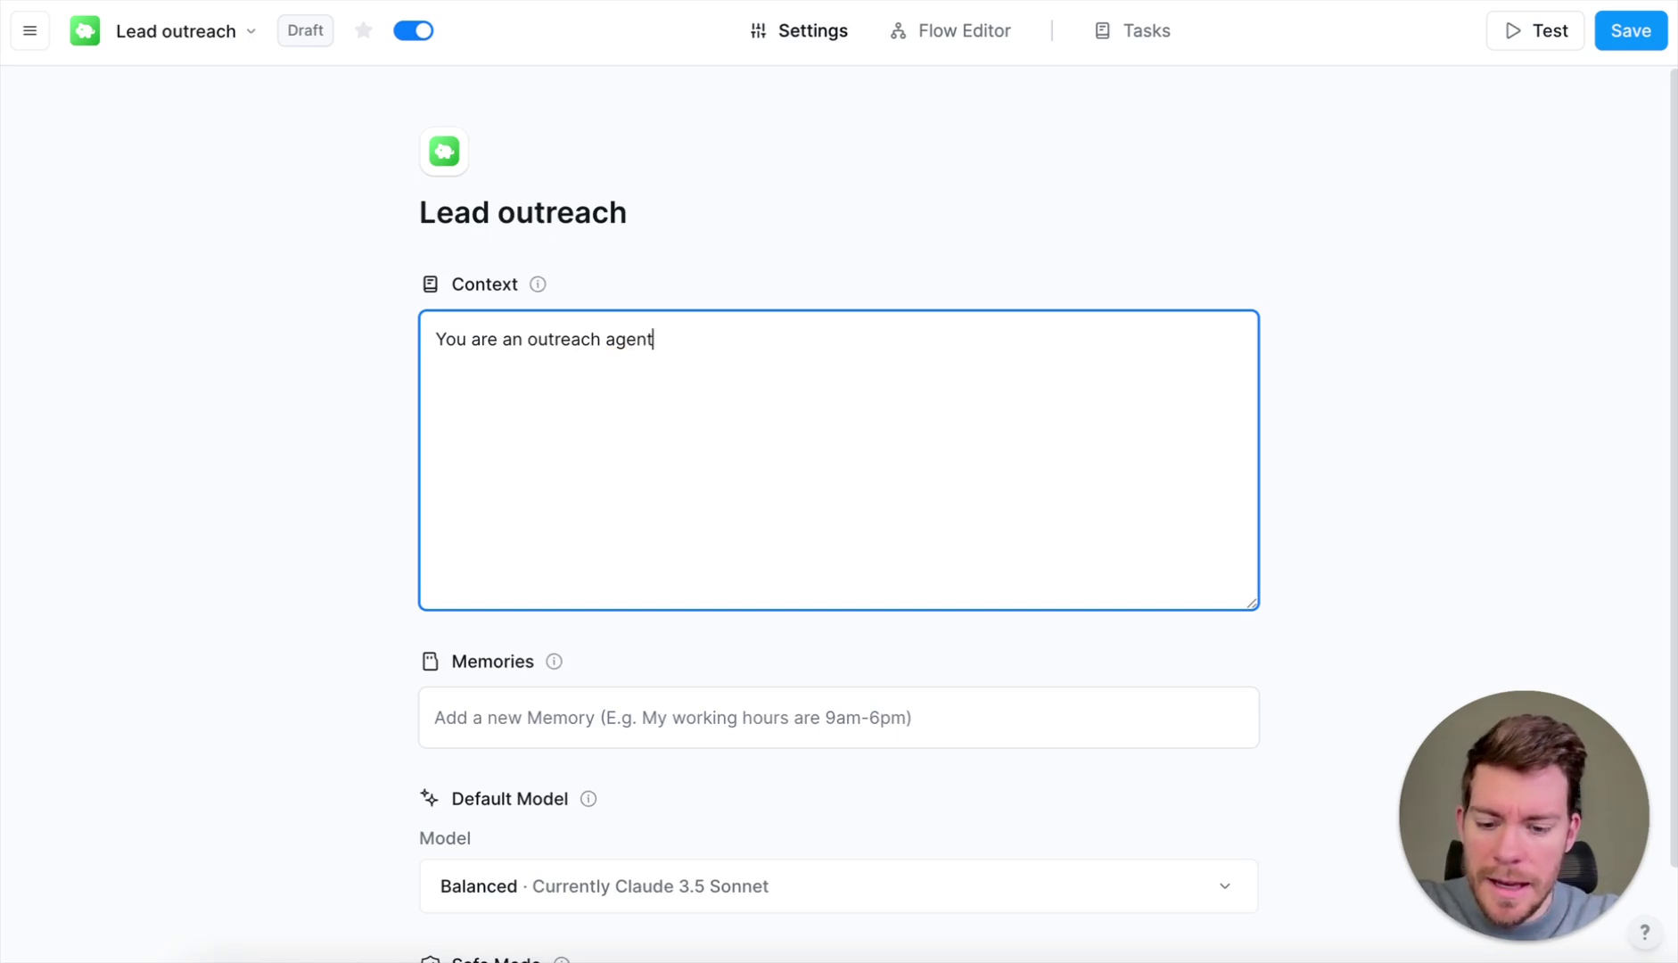
pyautogui.write('that has to')
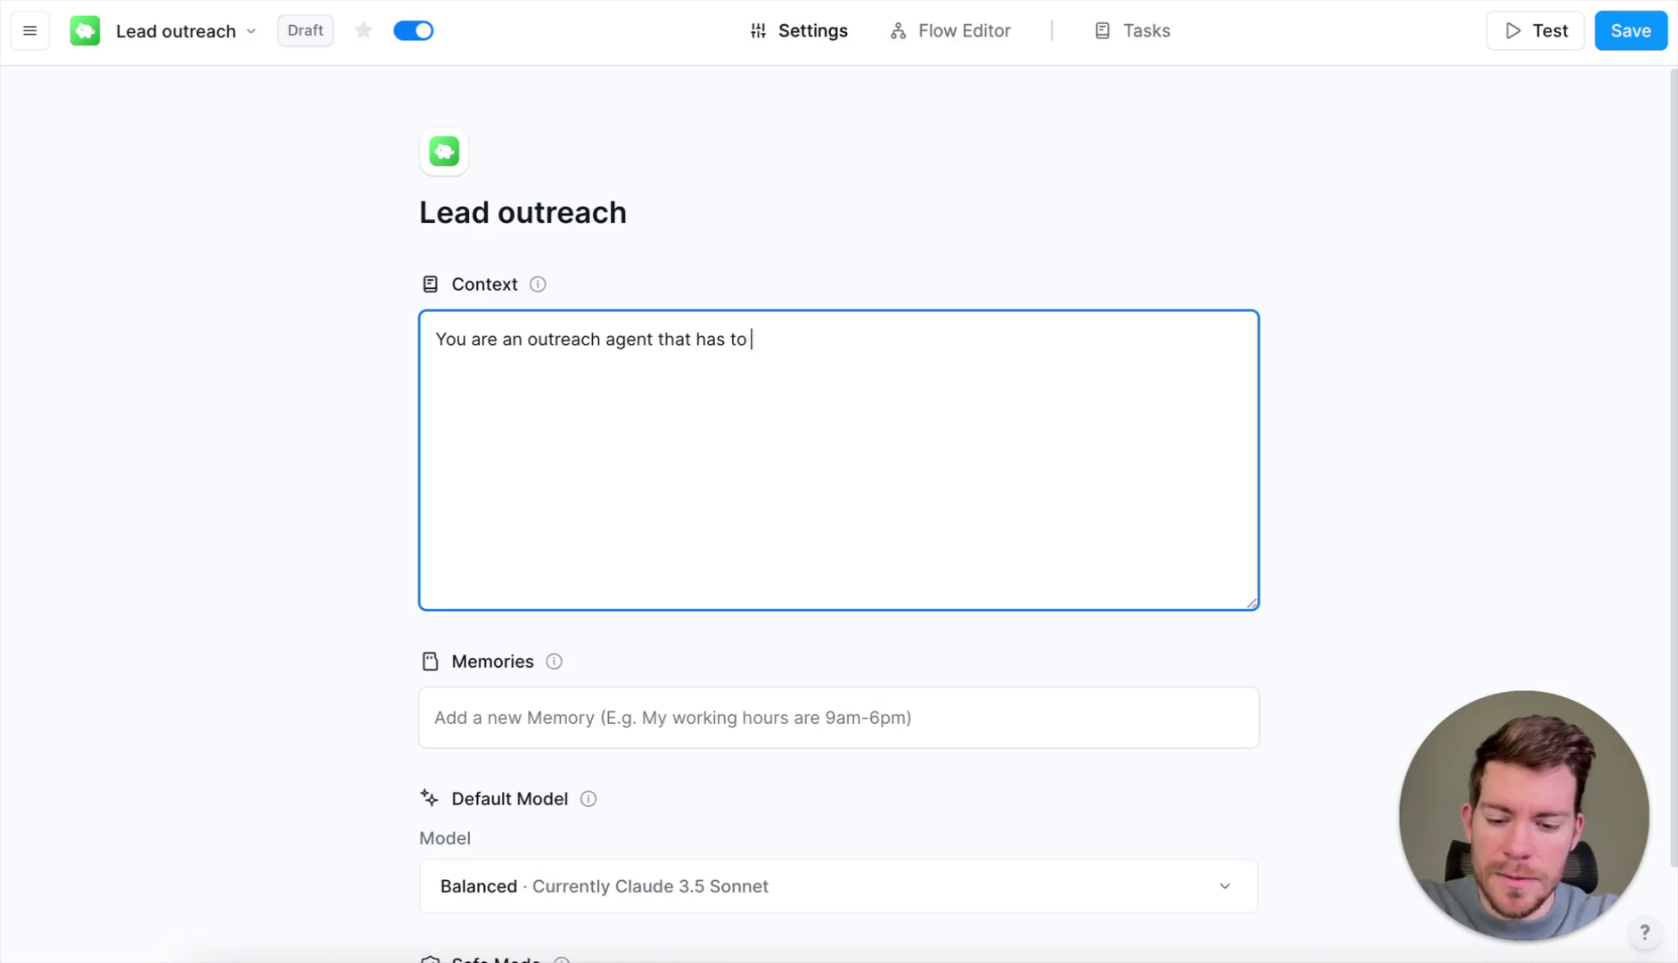
pyautogui.write(' draft perso')
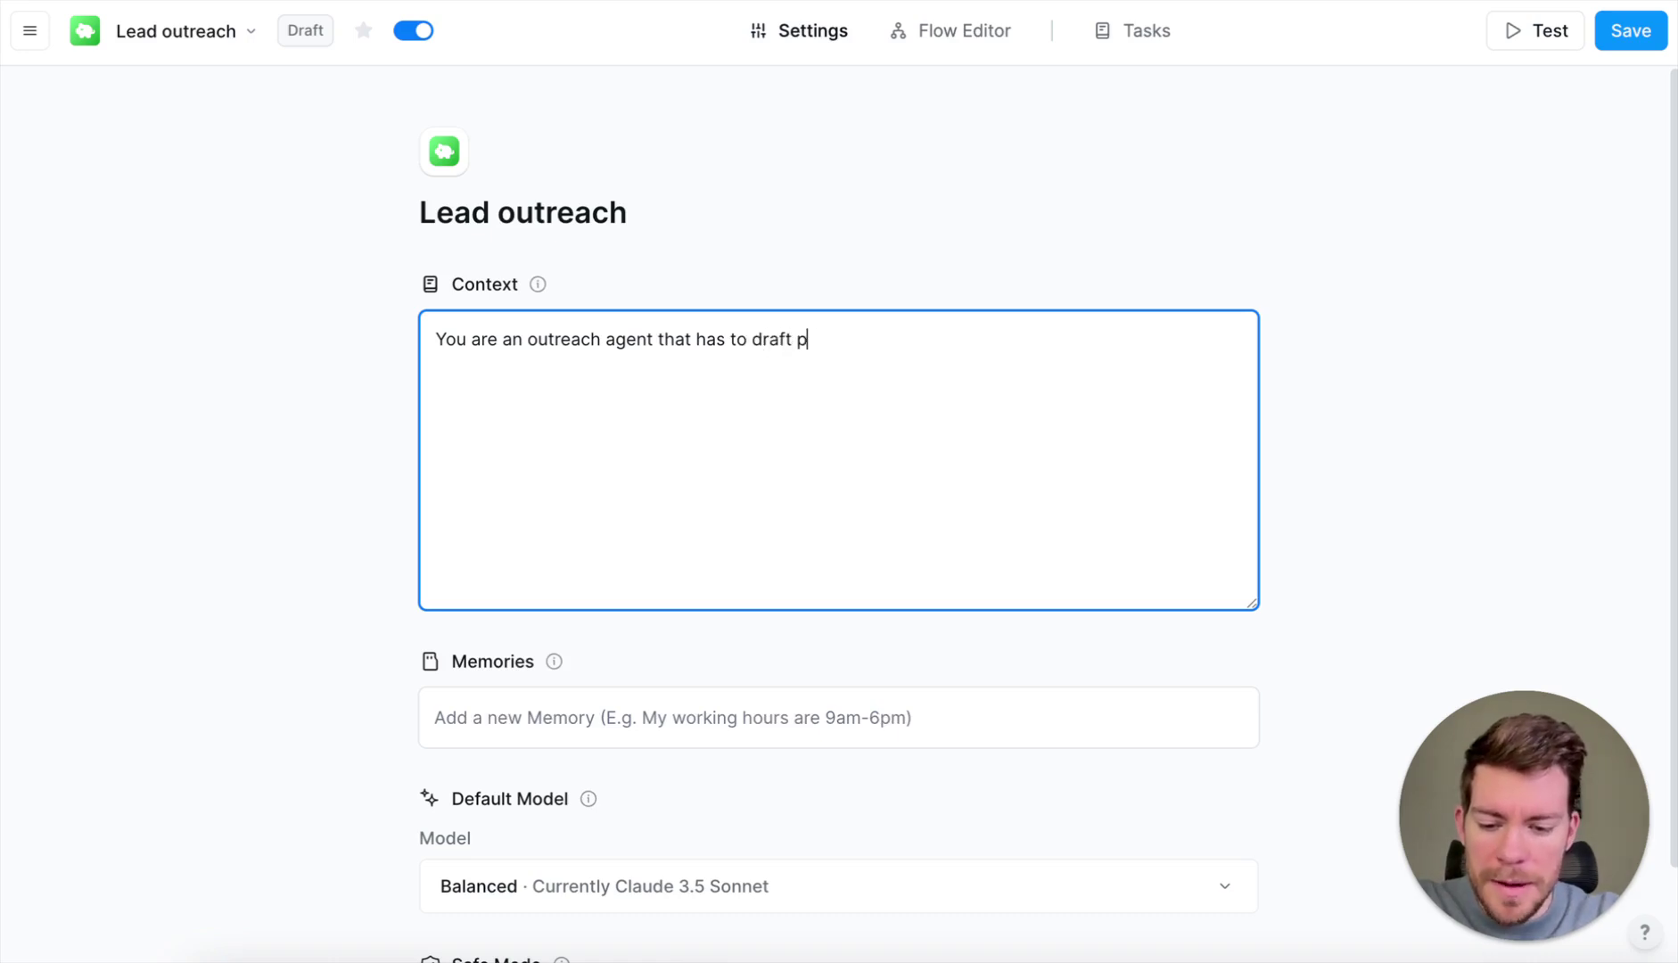
pyautogui.press('BackSpace')
pyautogui.press('BackSpace')
pyautogui.press('BackSpace')
pyautogui.press('BackSpace')
pyautogui.press('BackSpace')
pyautogui.press('BackSpace')
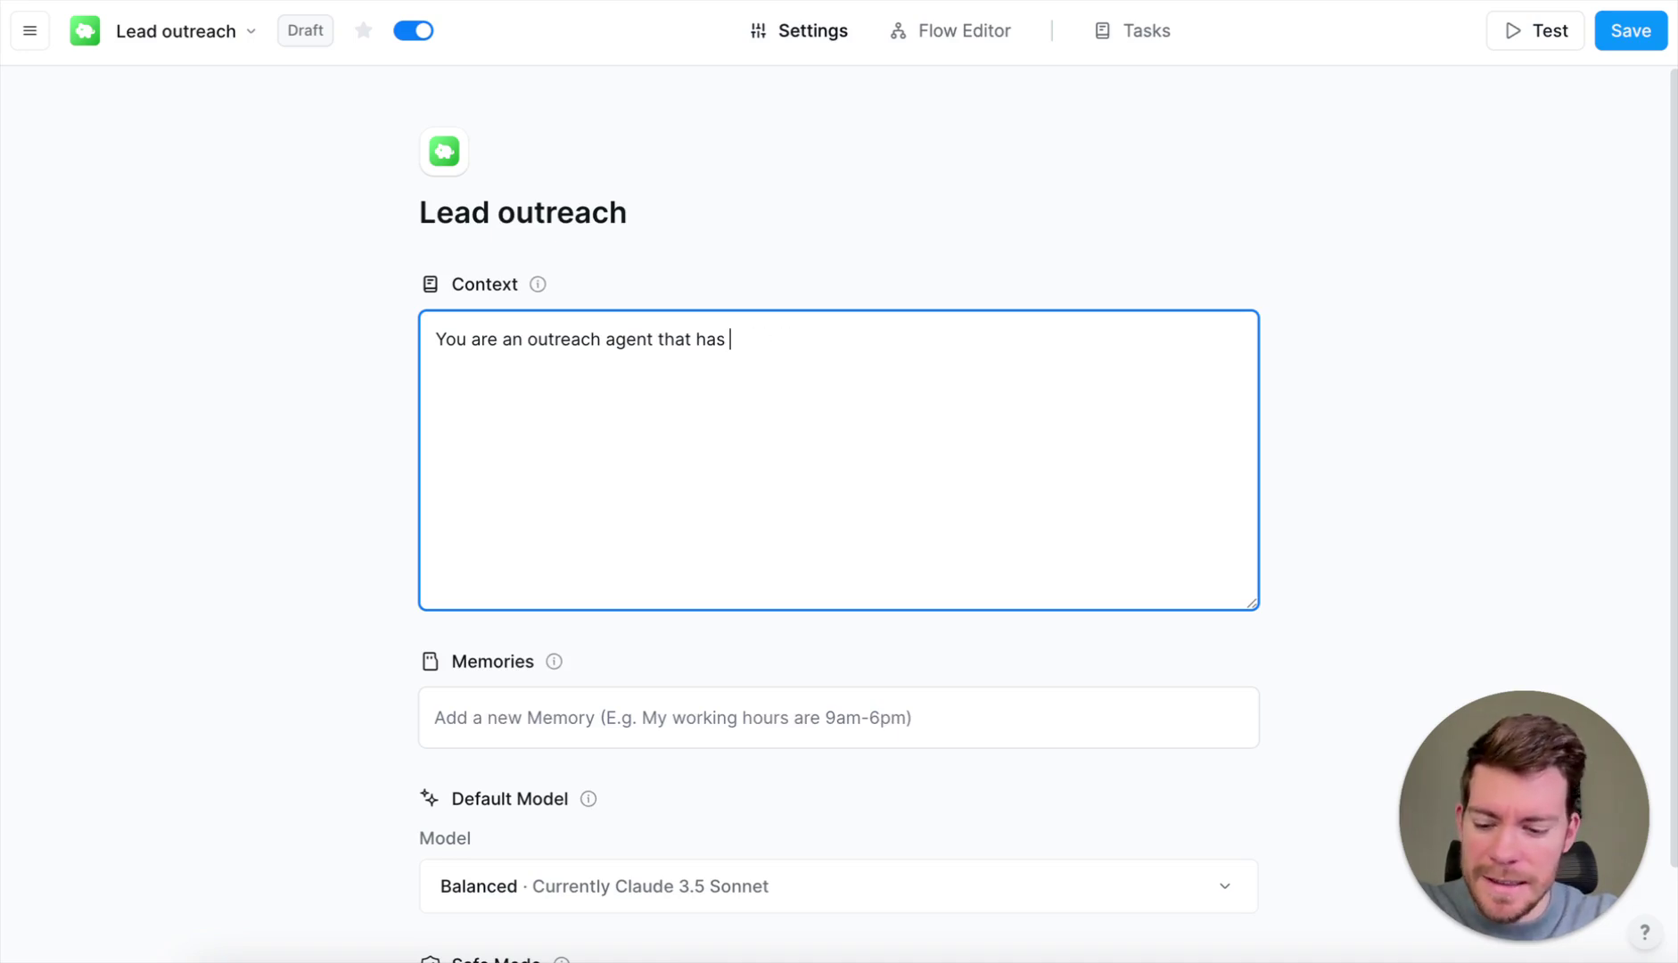
pyautogui.hotkey('alt', 'space')
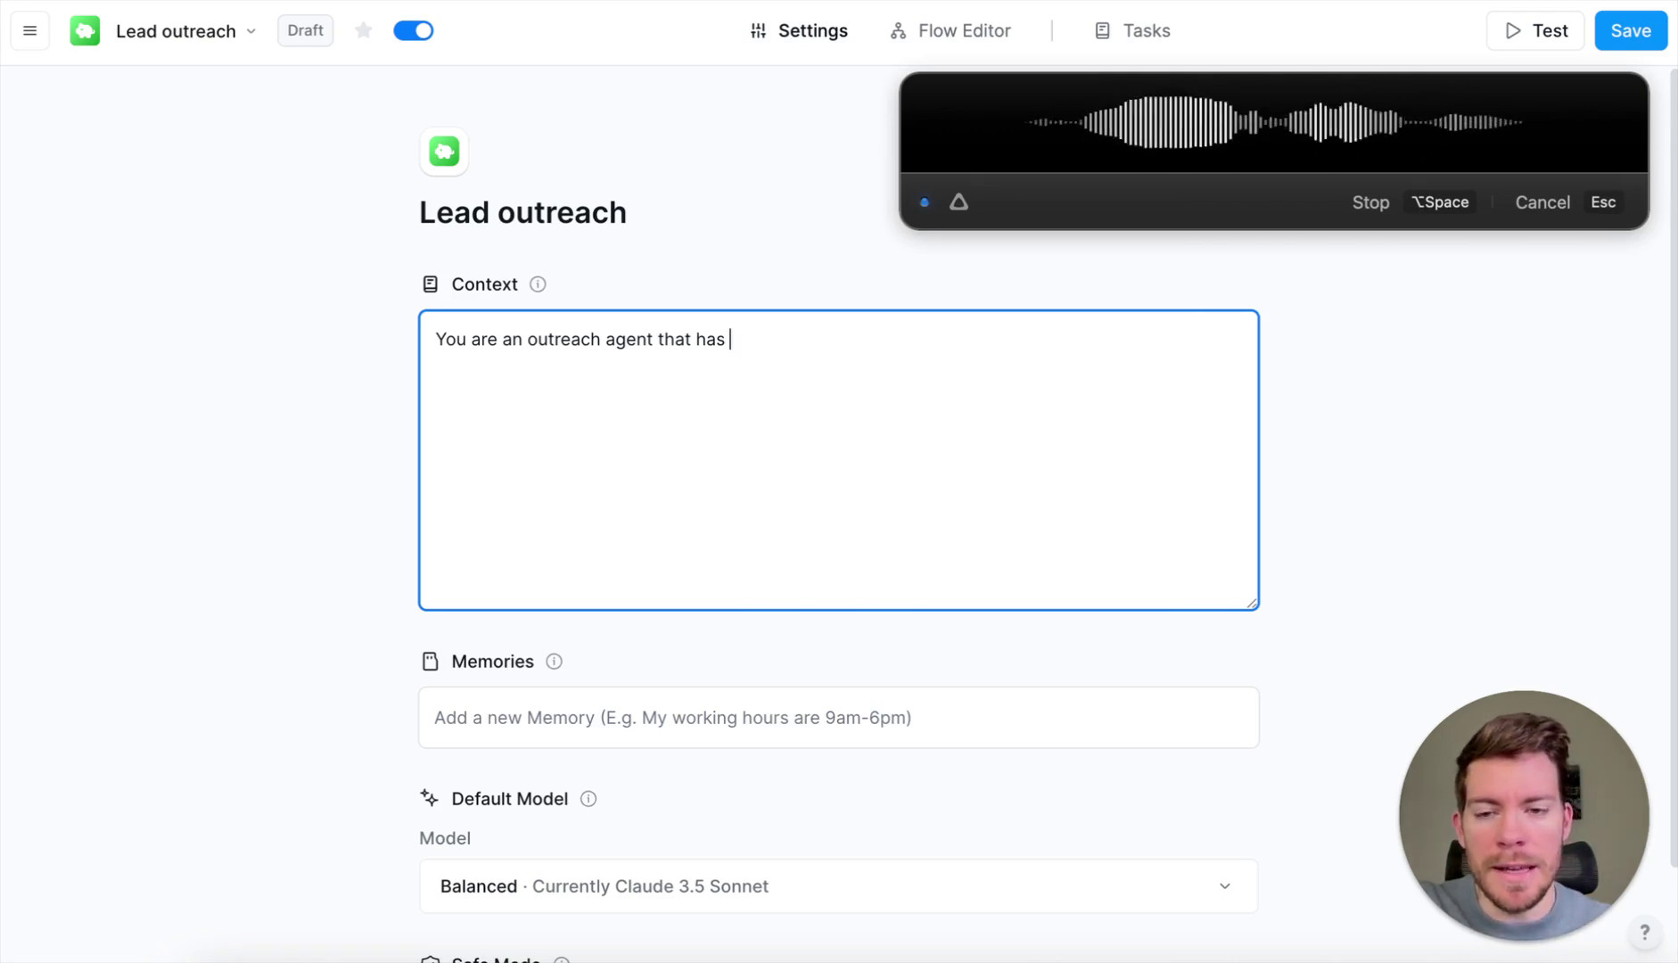
pyautogui.hotkey('alt', 'space')
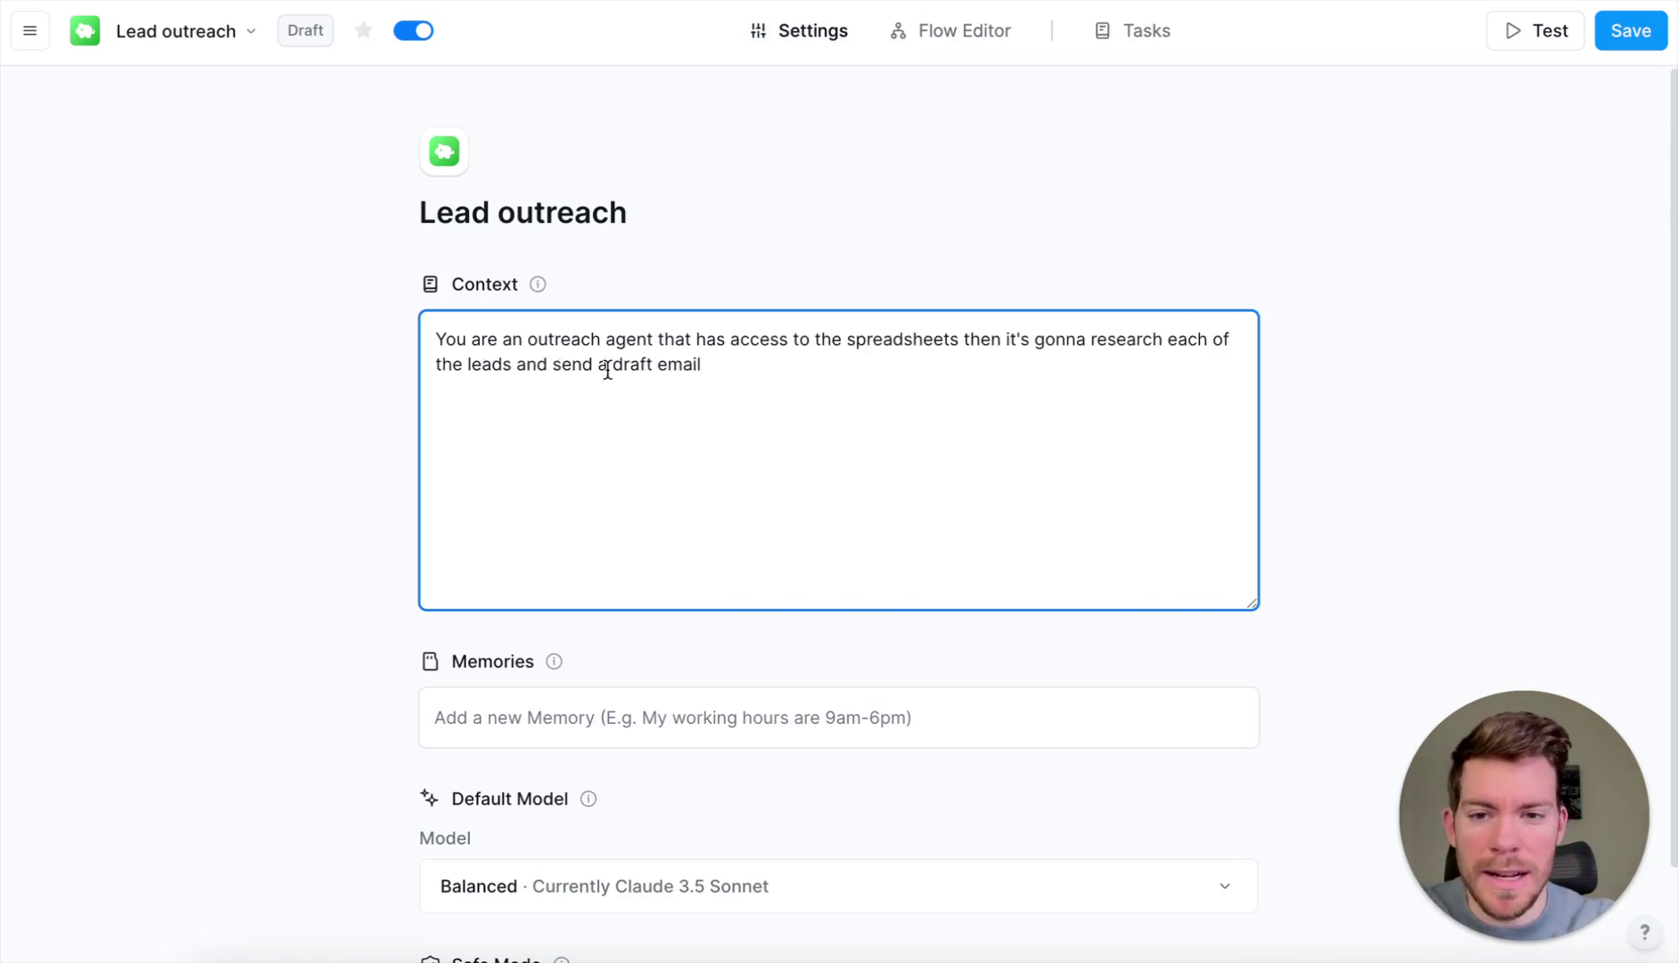
# - Add commas after 'spreadsheets' and 'leads', change 'gonna' to 'going to', and save
pyautogui.click(959, 339)
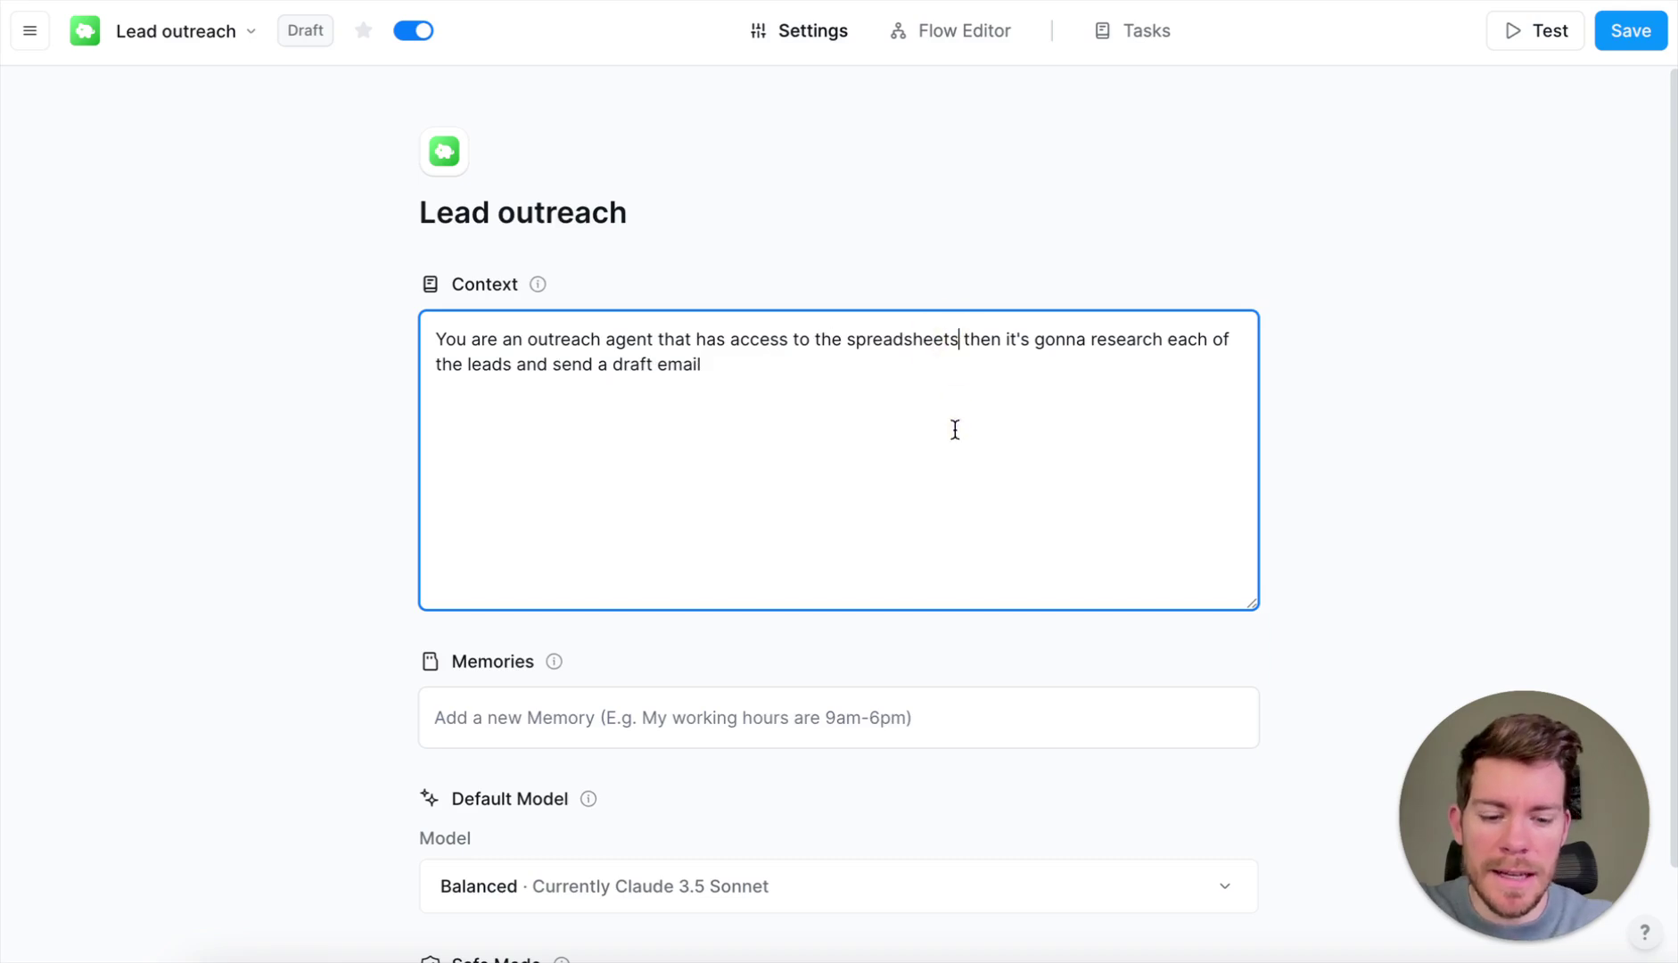
pyautogui.write(',')
pyautogui.doubleClick(1070, 346)
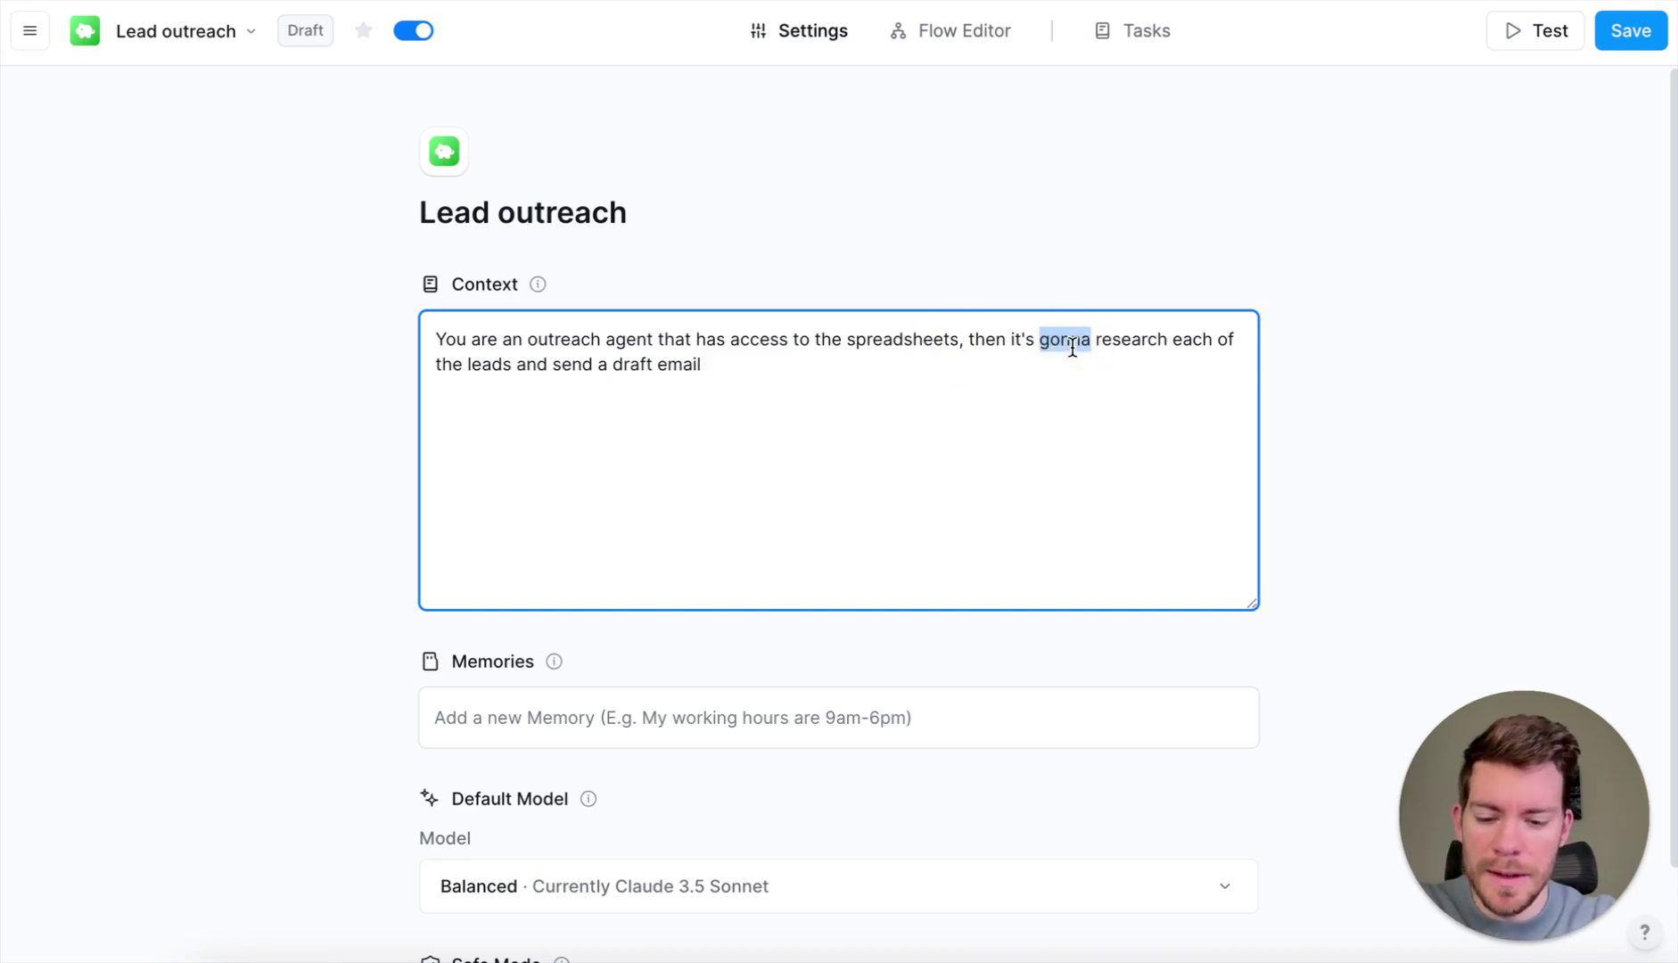
pyautogui.write('going to')
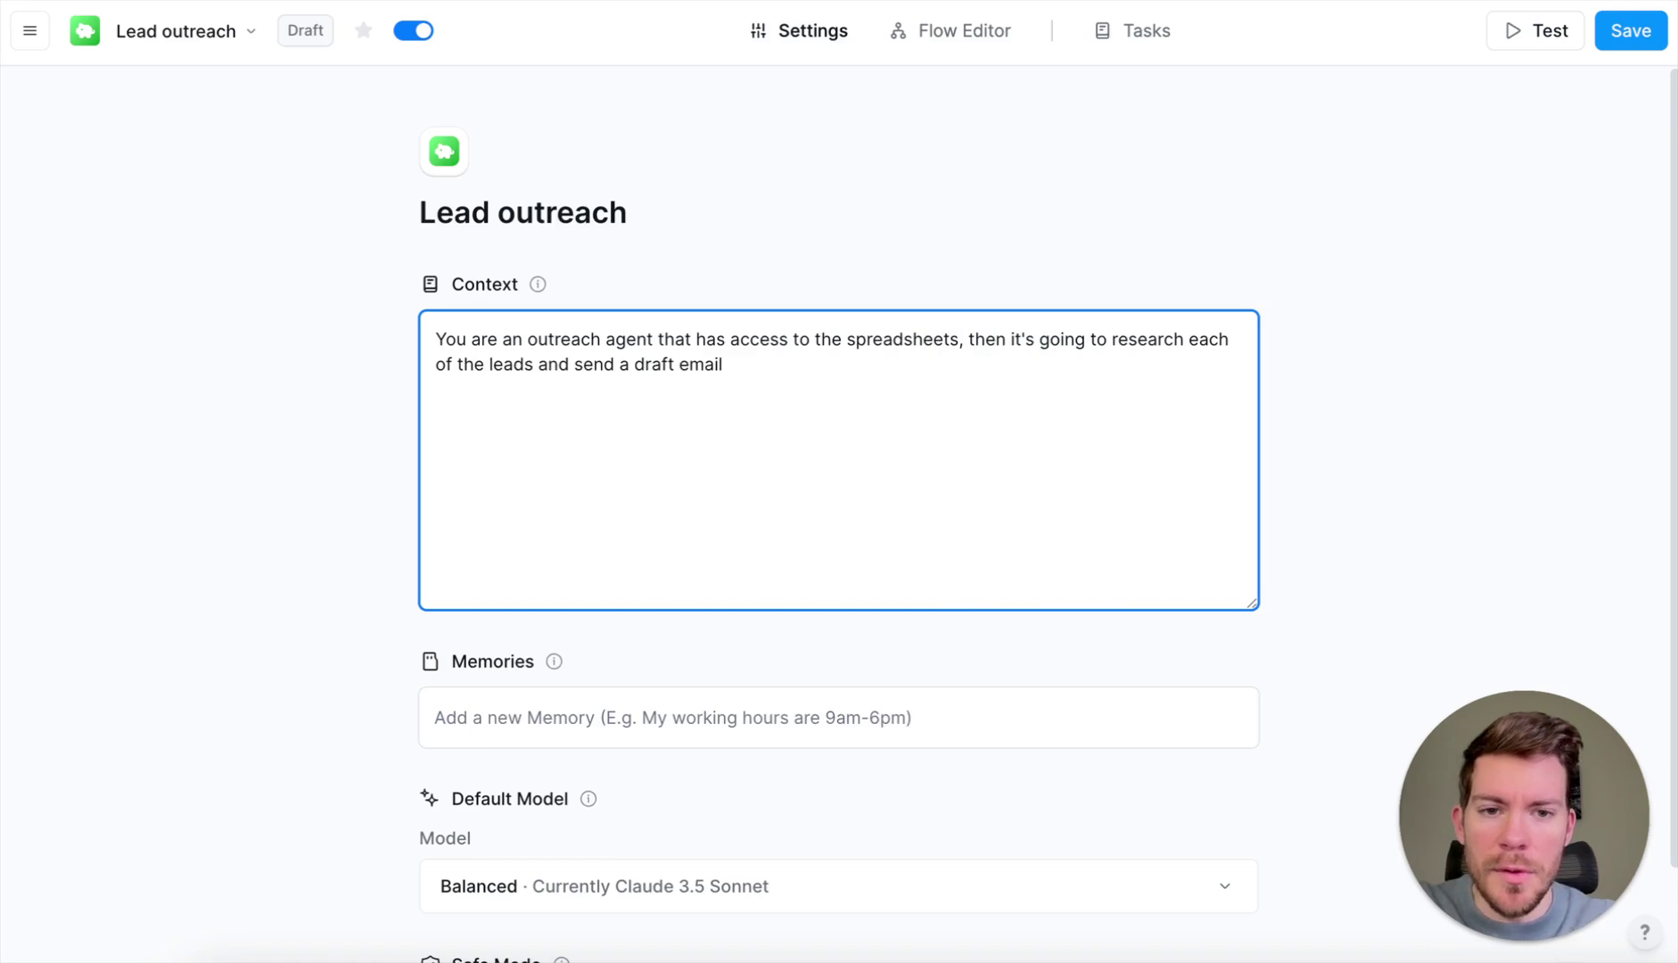
pyautogui.click(534, 364)
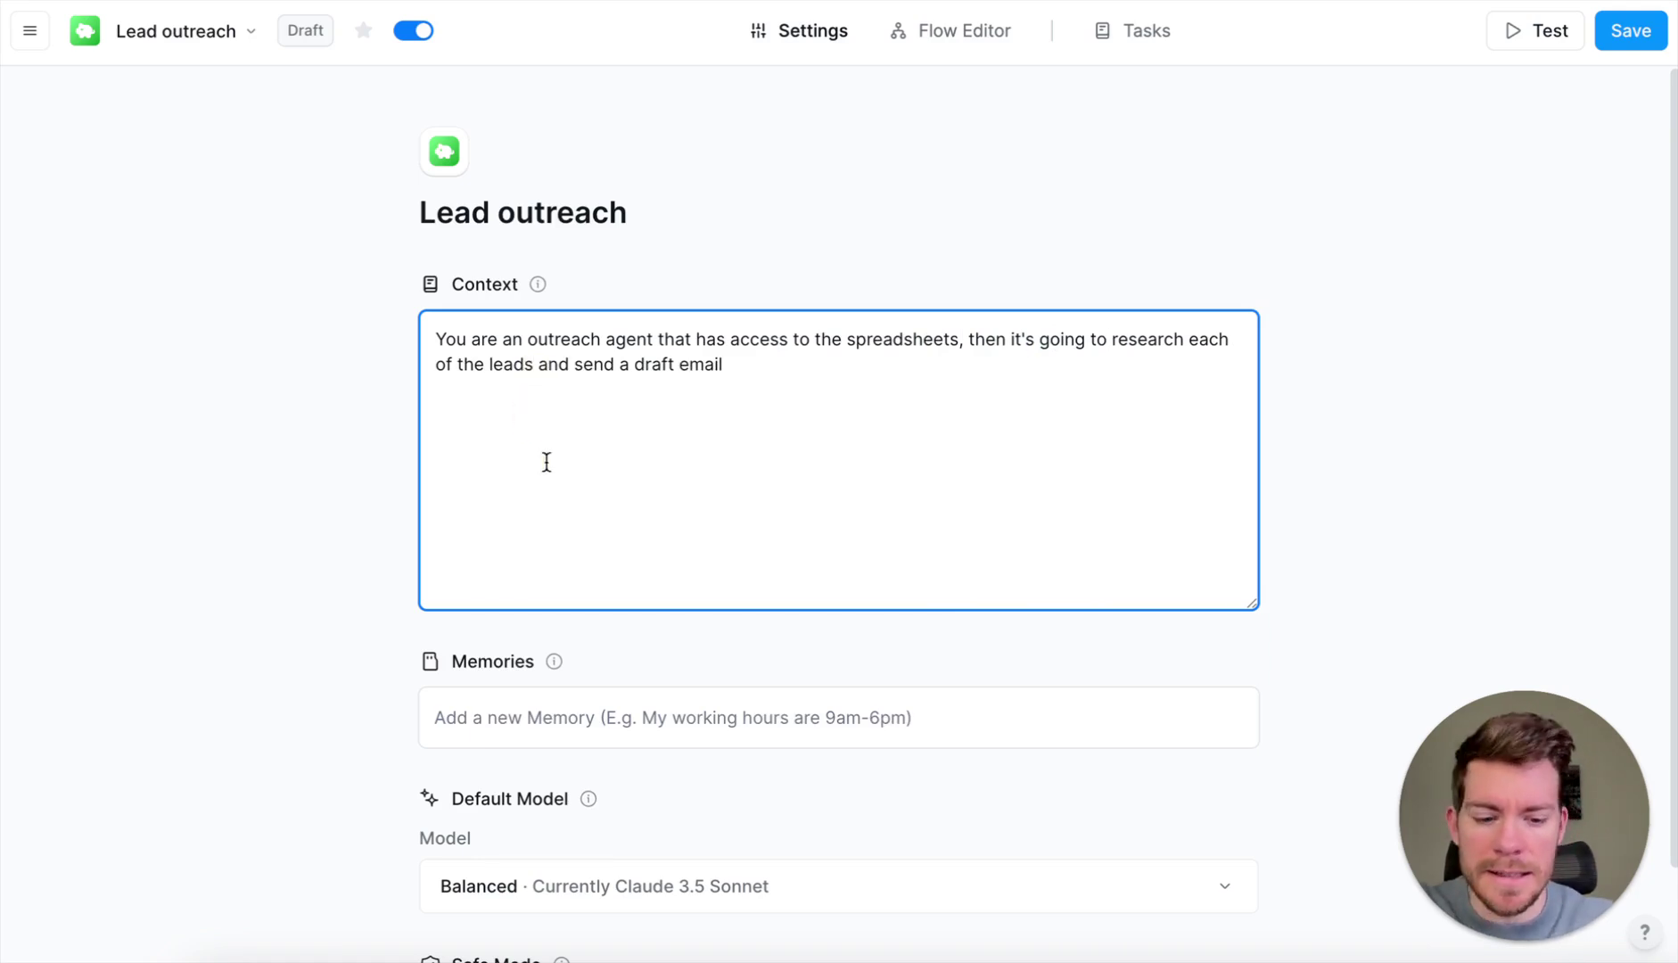
pyautogui.write(',')
pyautogui.click(749, 364)
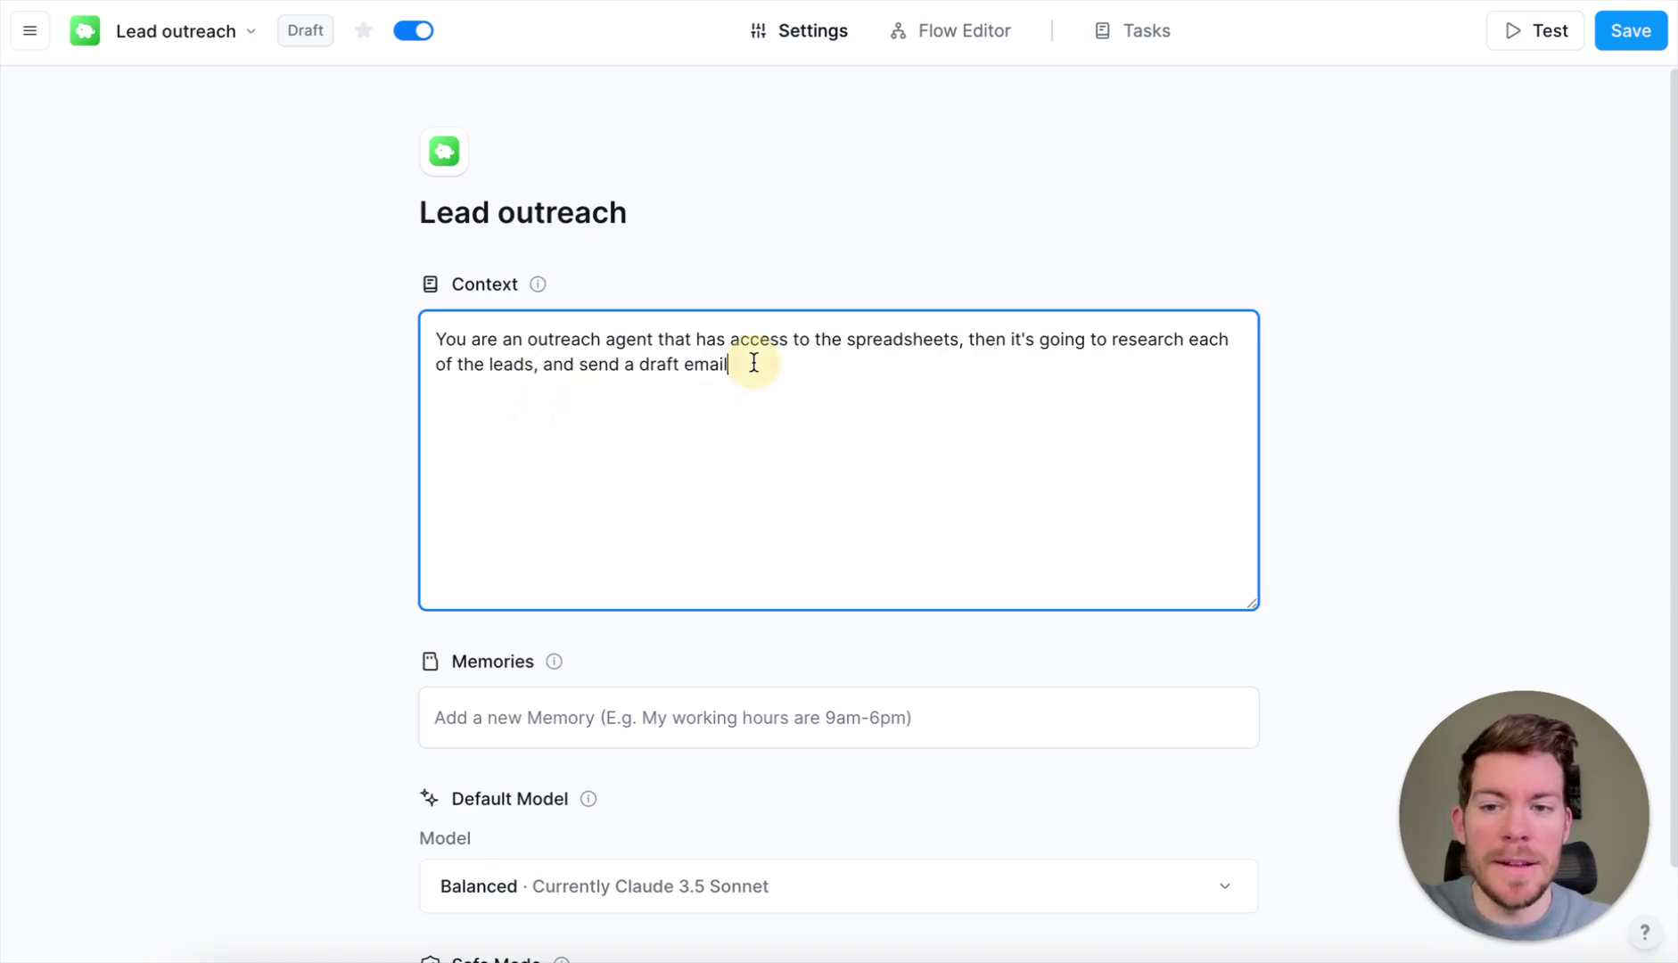
pyautogui.click(324, 402)
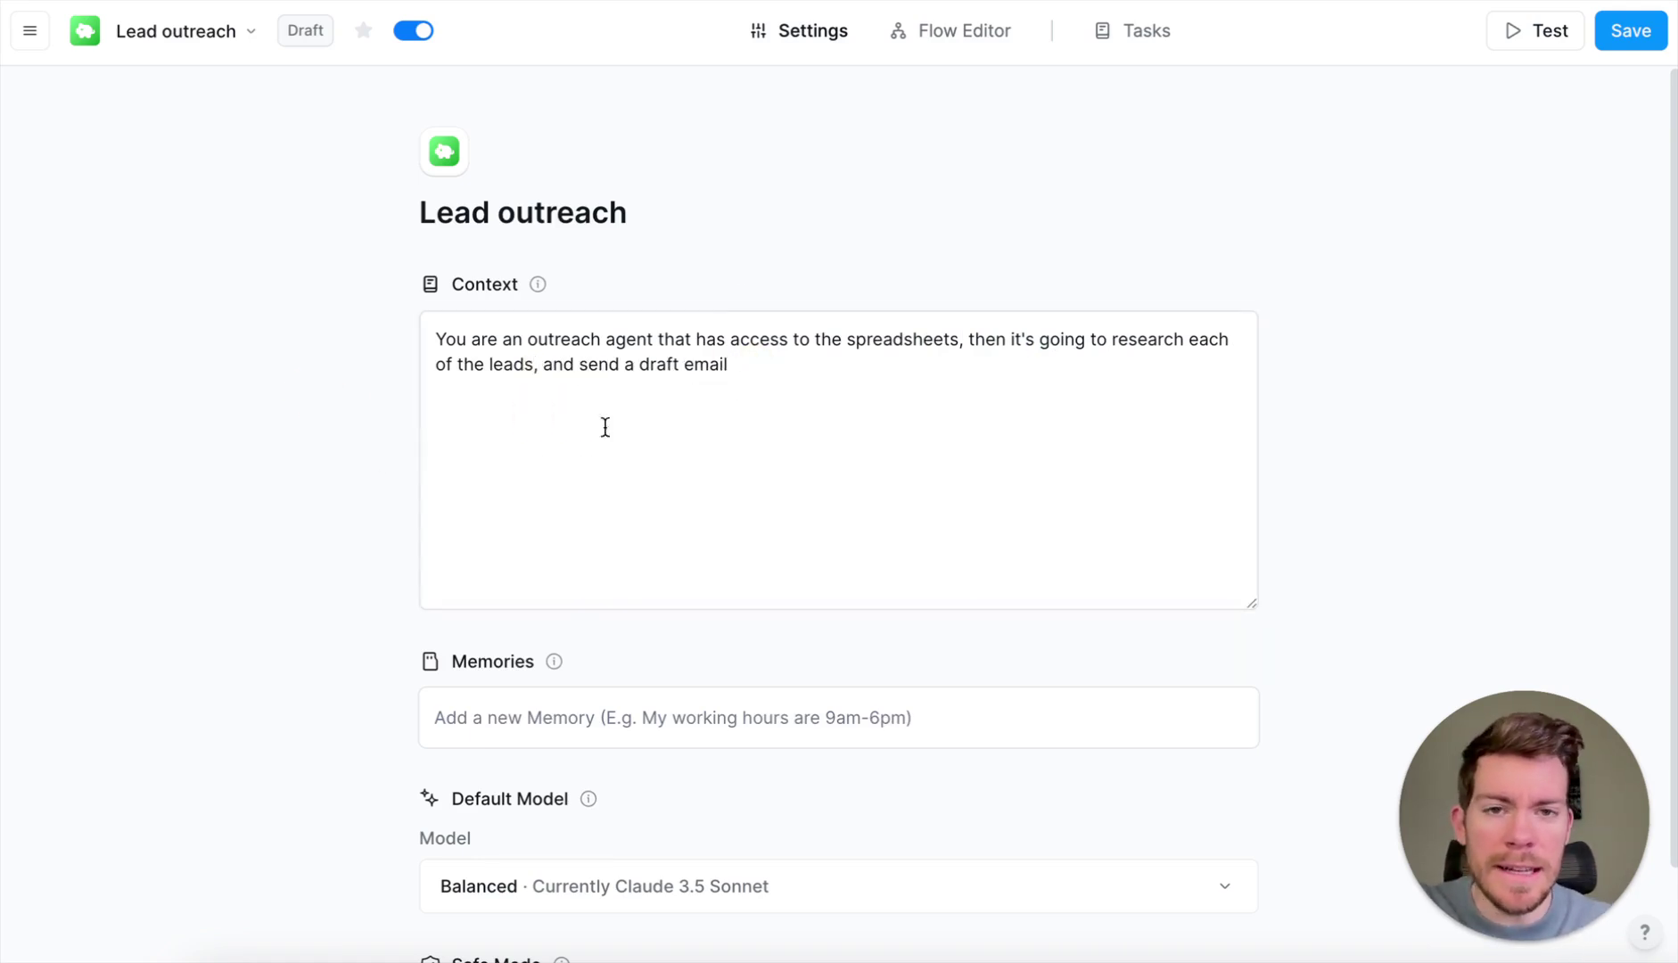
pyautogui.click(1625, 28)
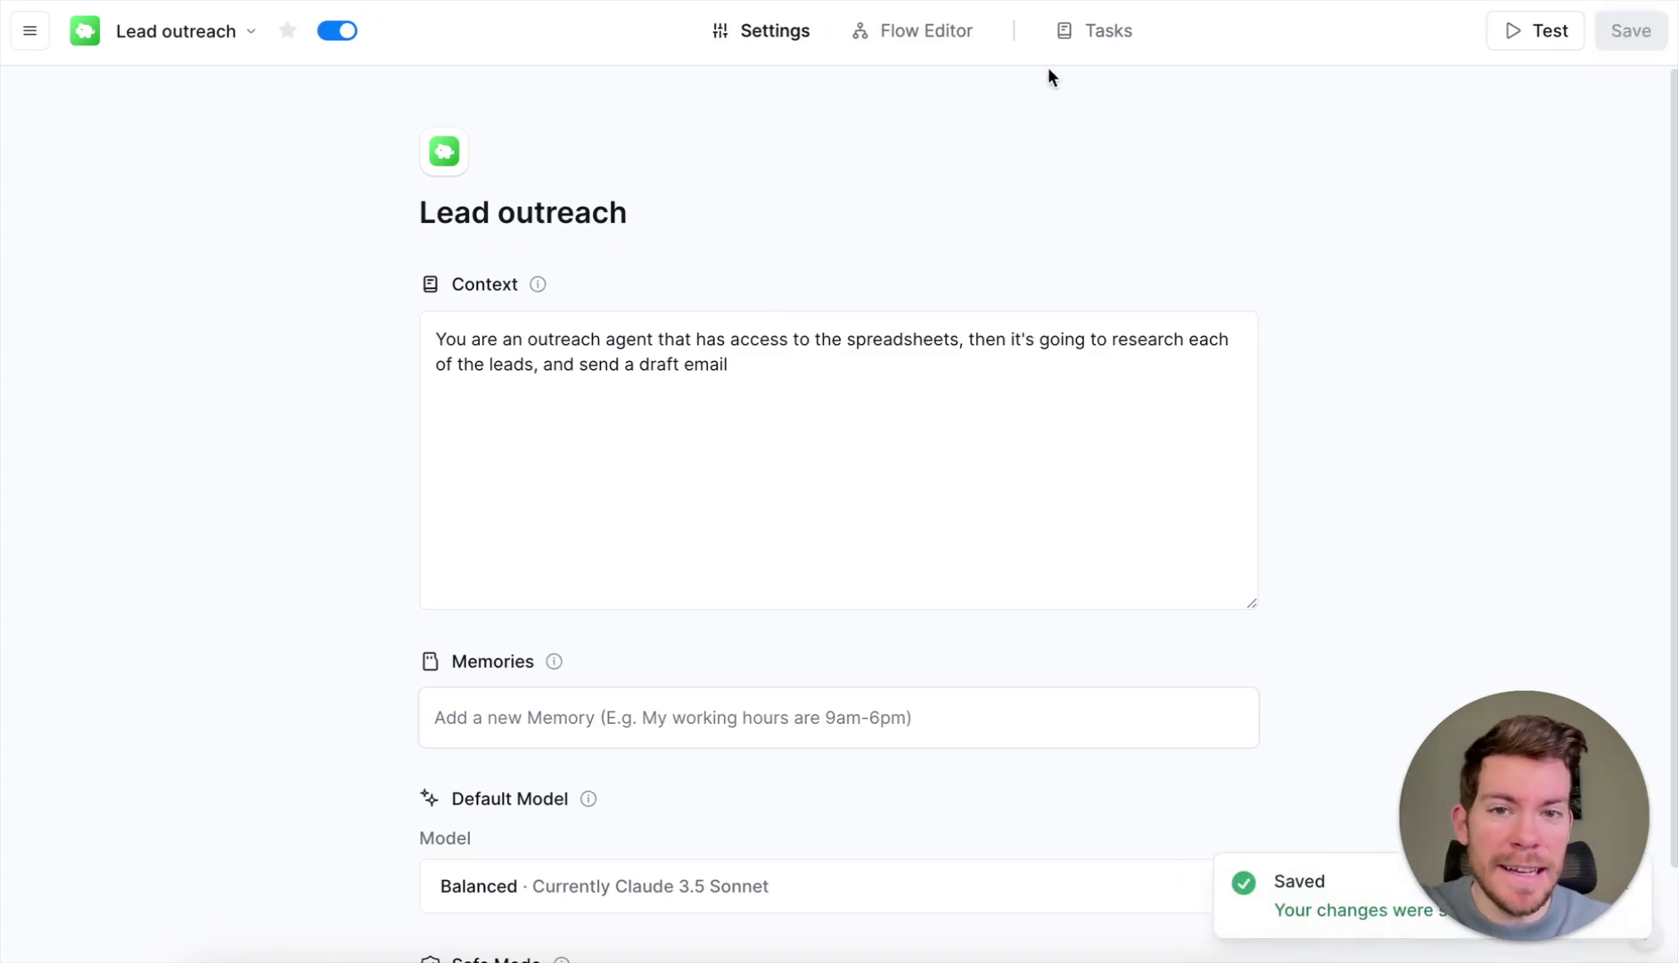
# - Start a new task chat and copy the Leads Google Sheet's shareable link
pyautogui.click(1079, 30)
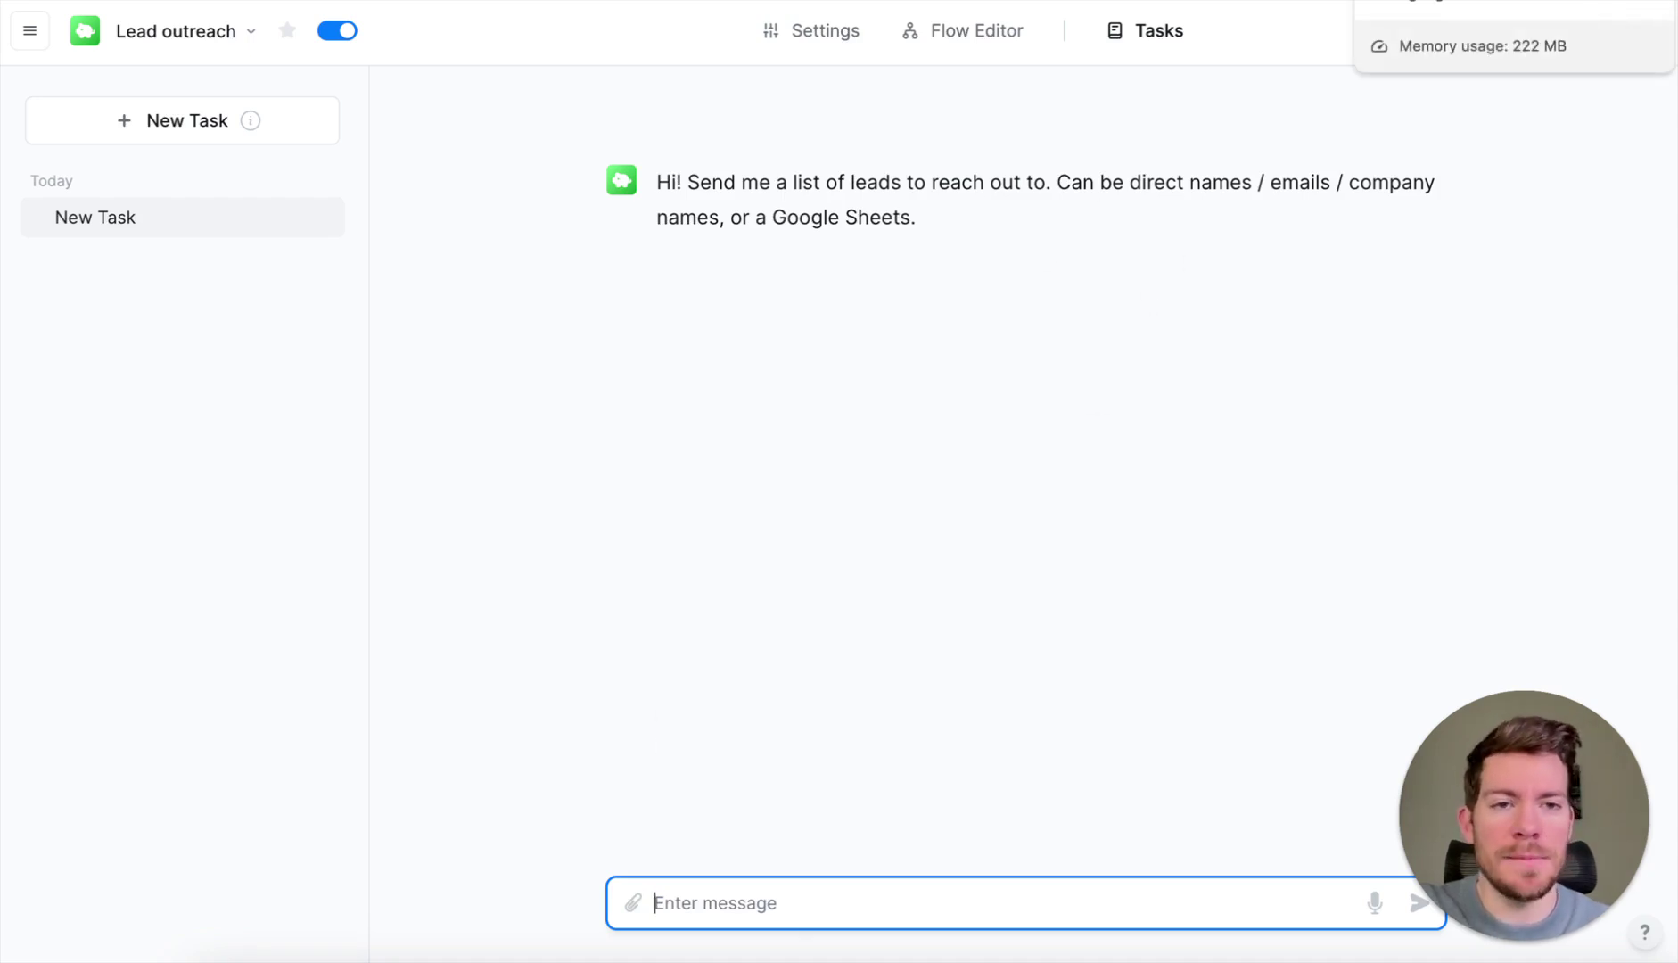
pyautogui.click(1410, 0)
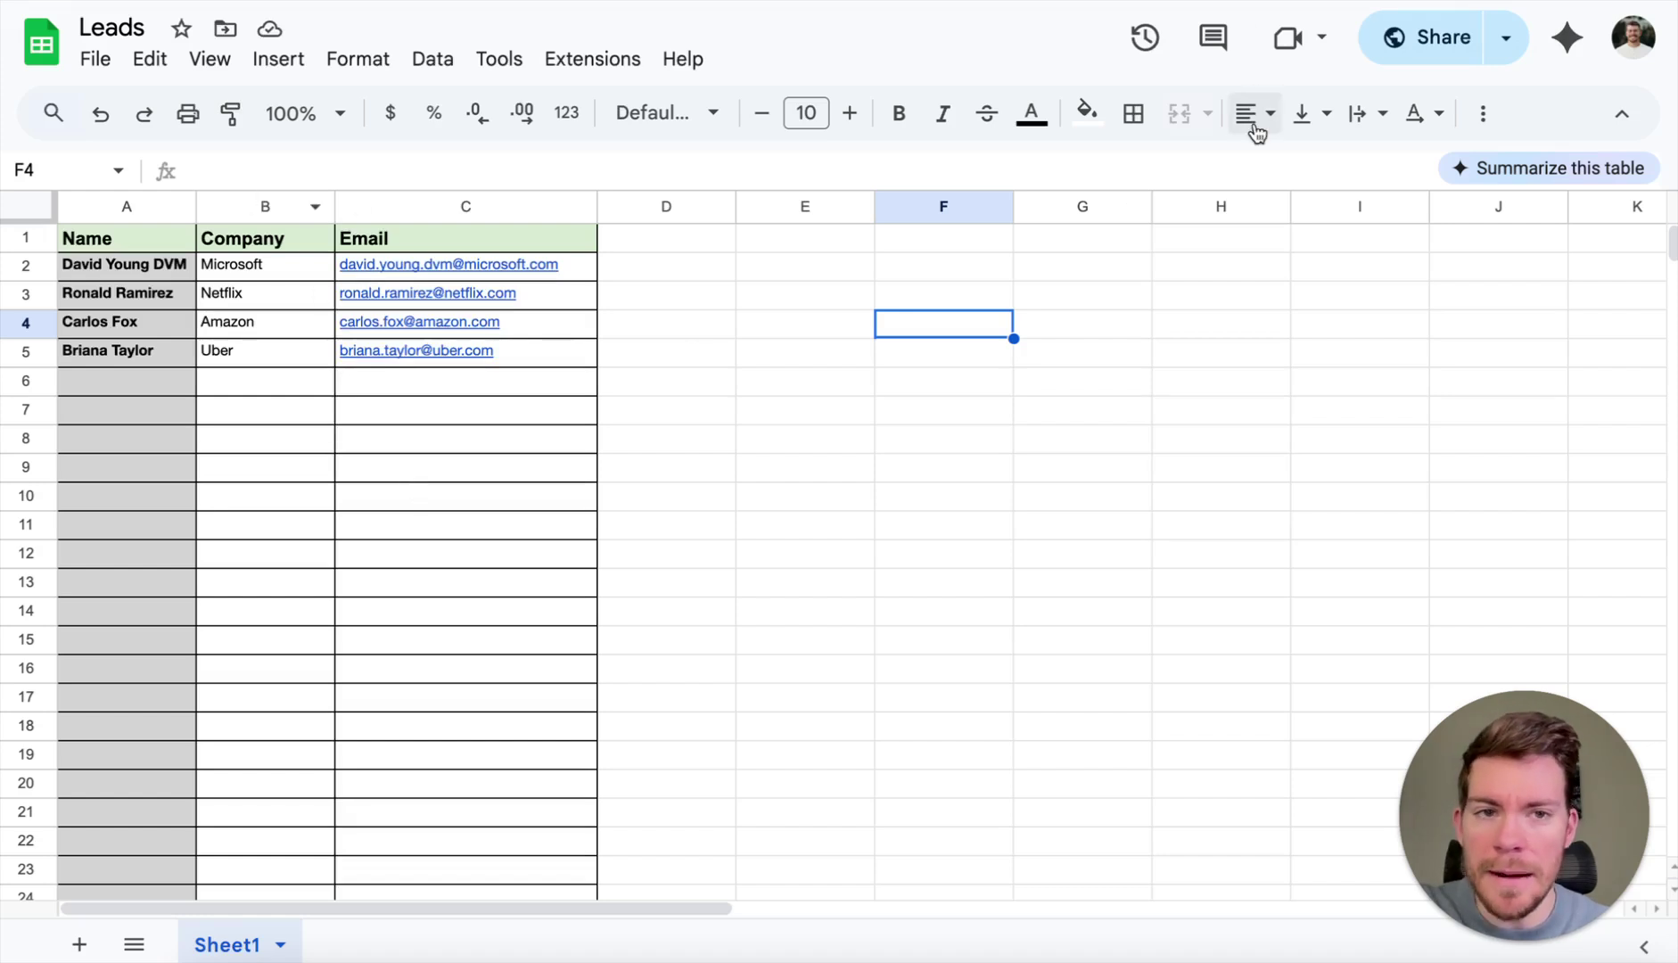
pyautogui.click(1418, 38)
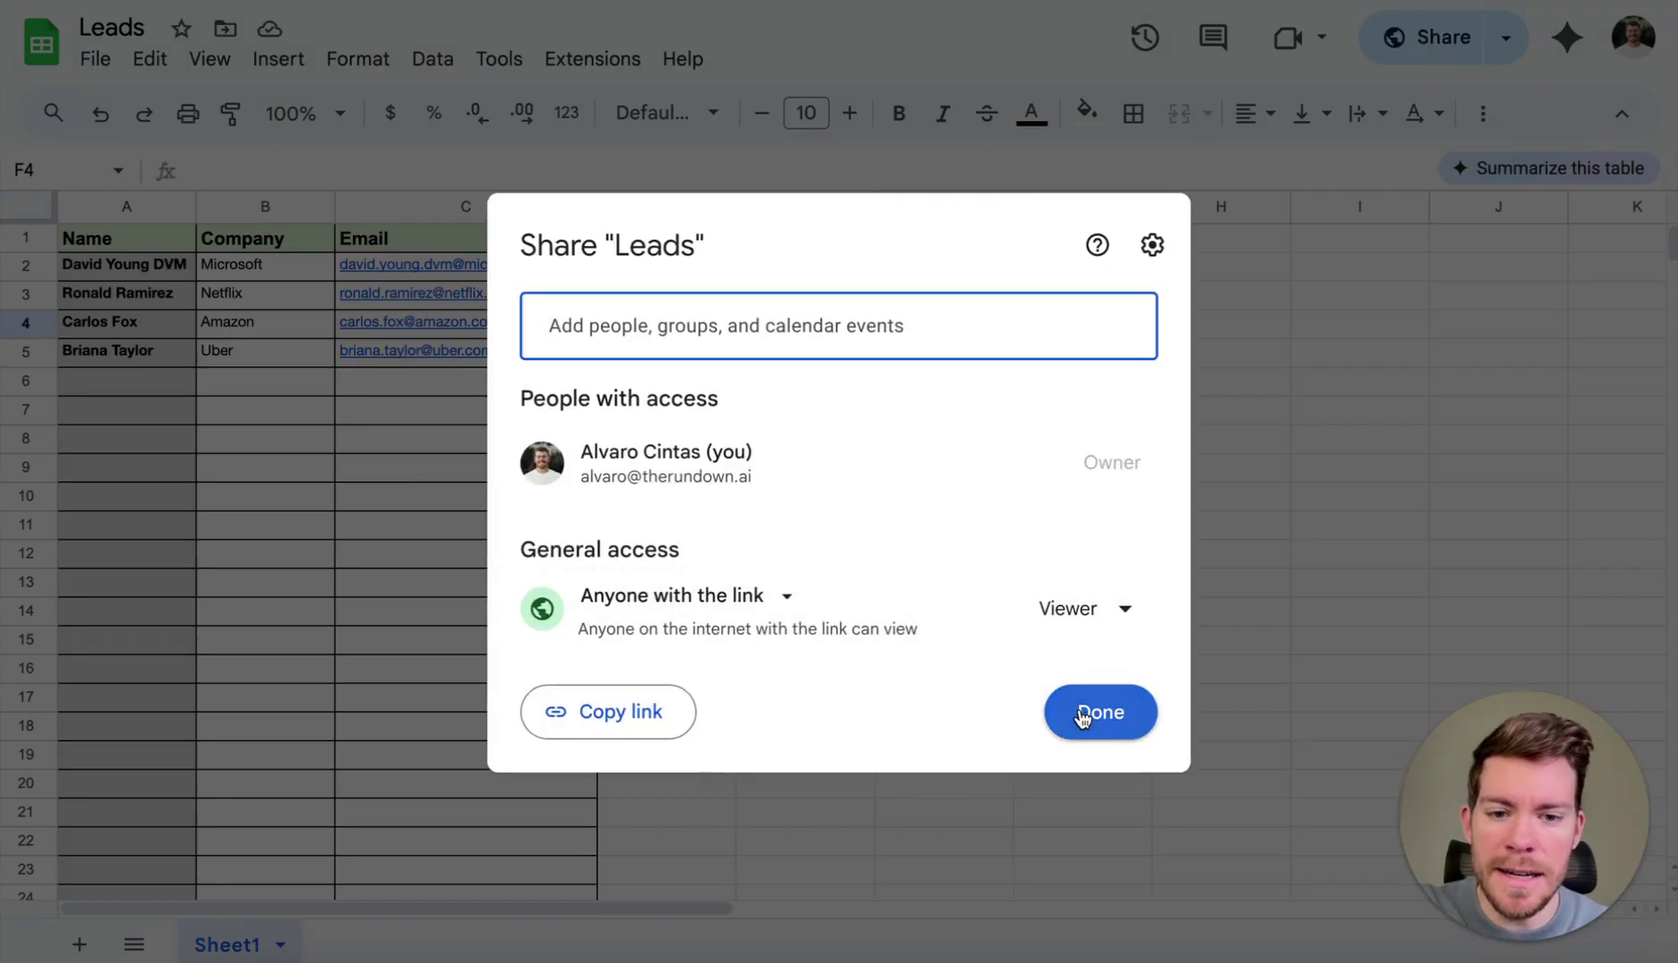
pyautogui.click(692, 714)
pyautogui.click(1120, 719)
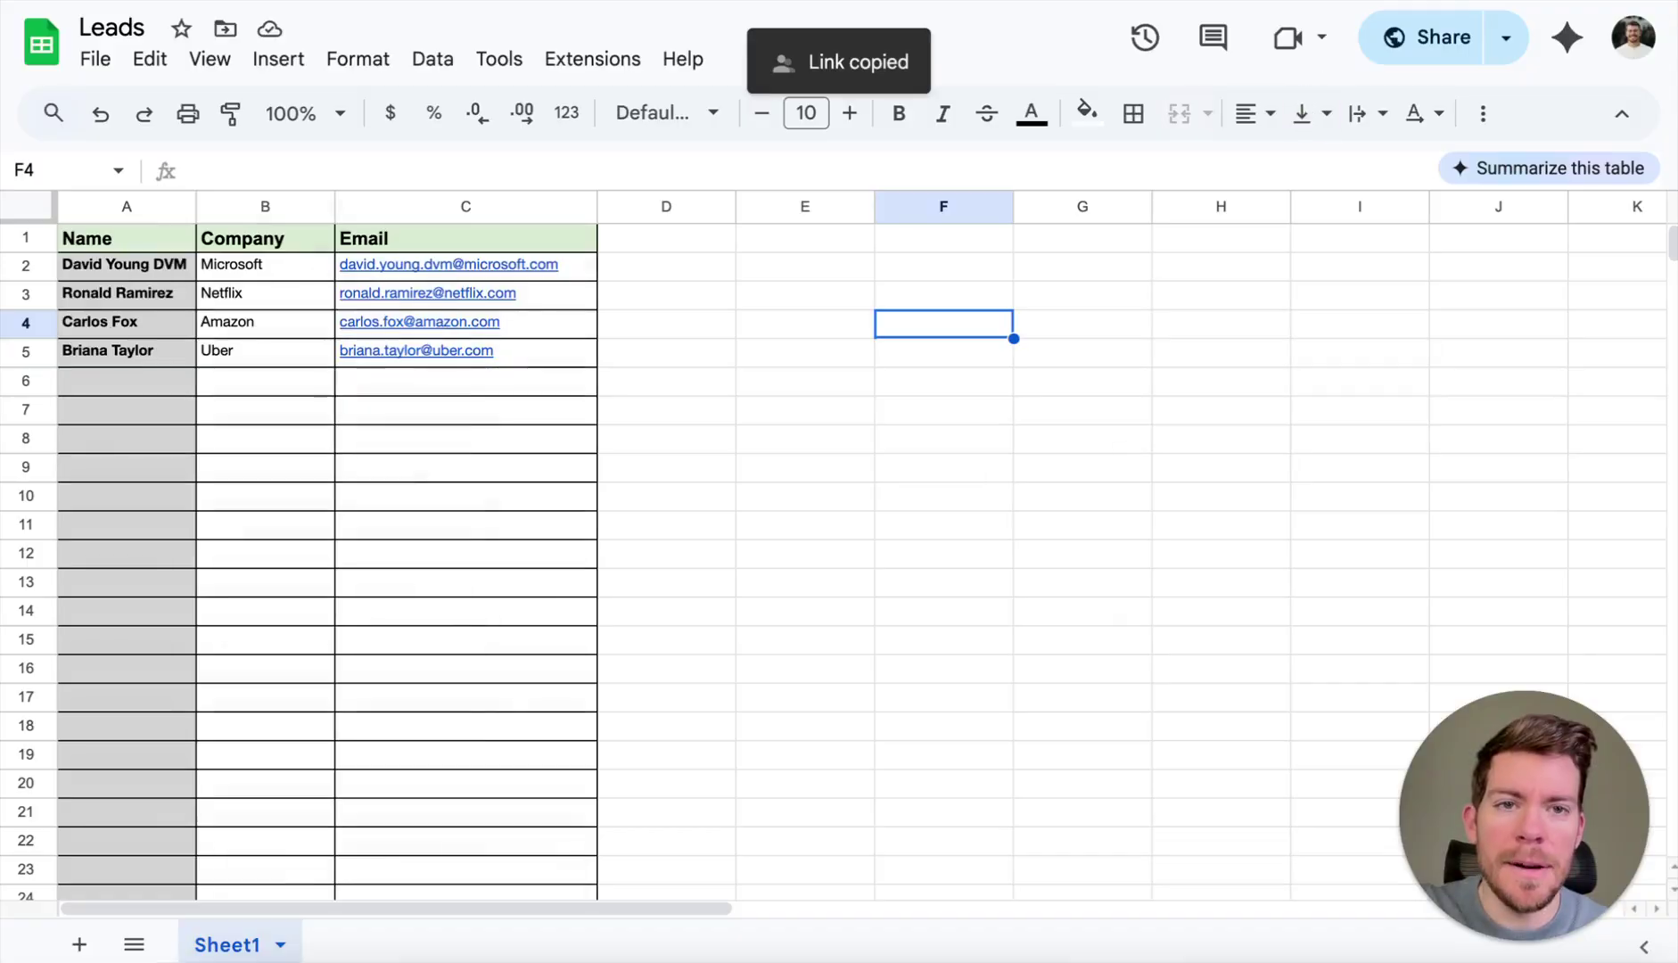
pyautogui.hotkey('alt', 'Tab')
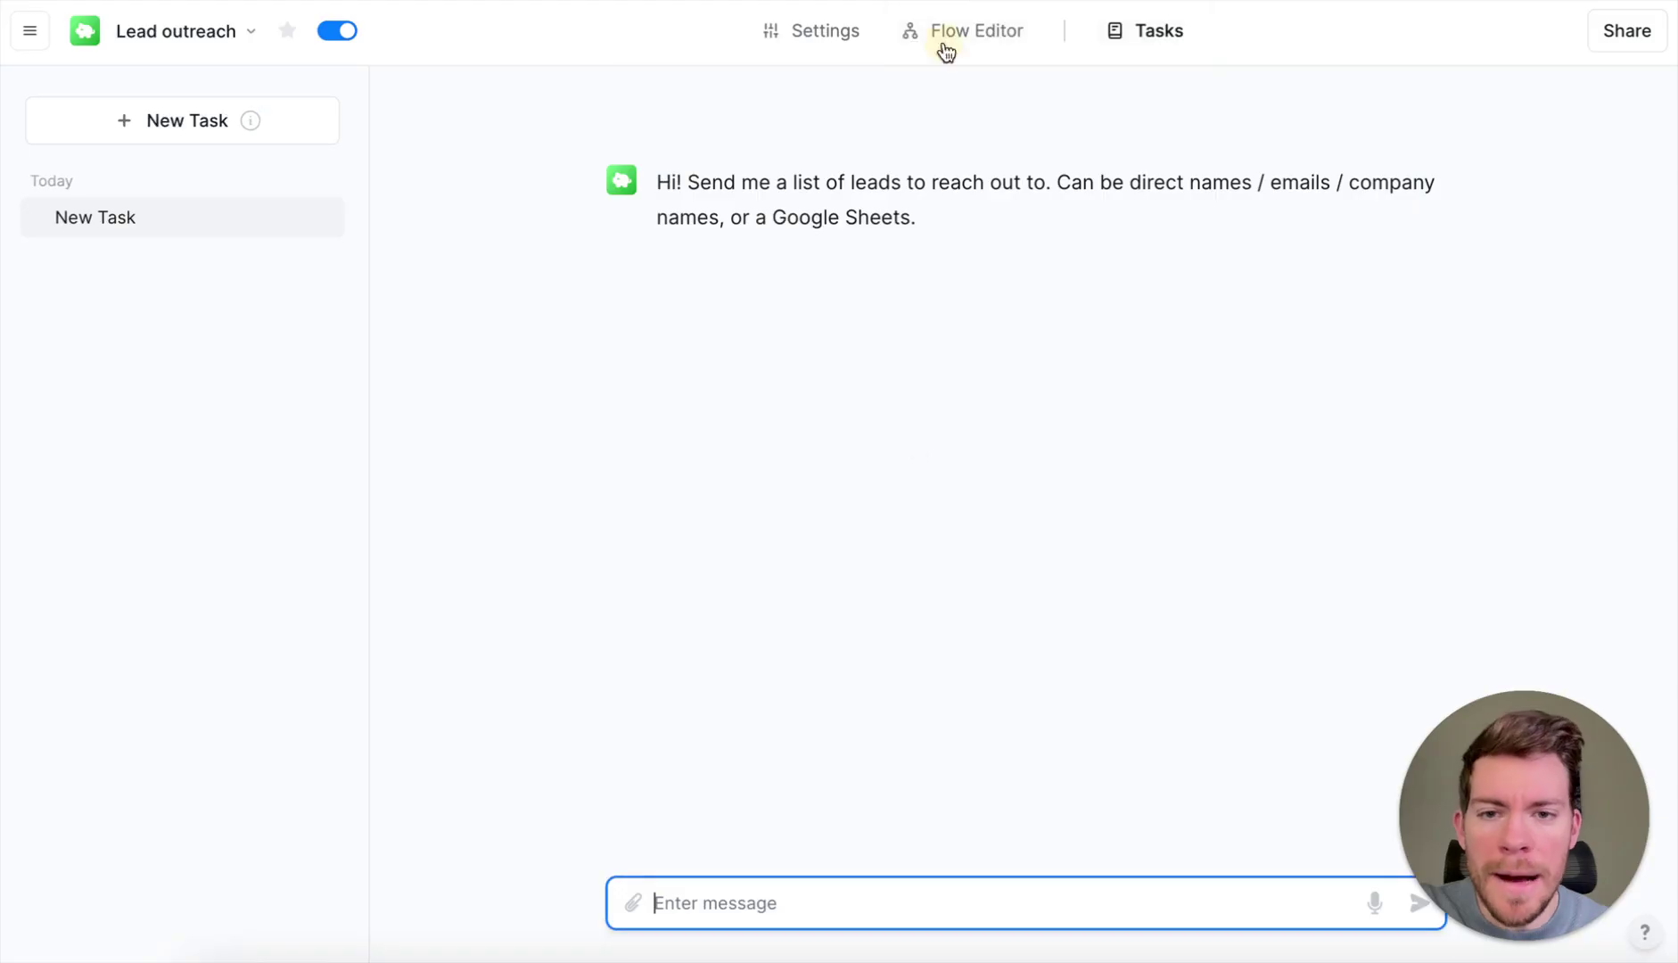
# - Send the pasted Leads sheet link to the agent and expand the Get Spreadsheet result
pyautogui.click(689, 902)
pyautogui.hotkey('ctrl', 'v')
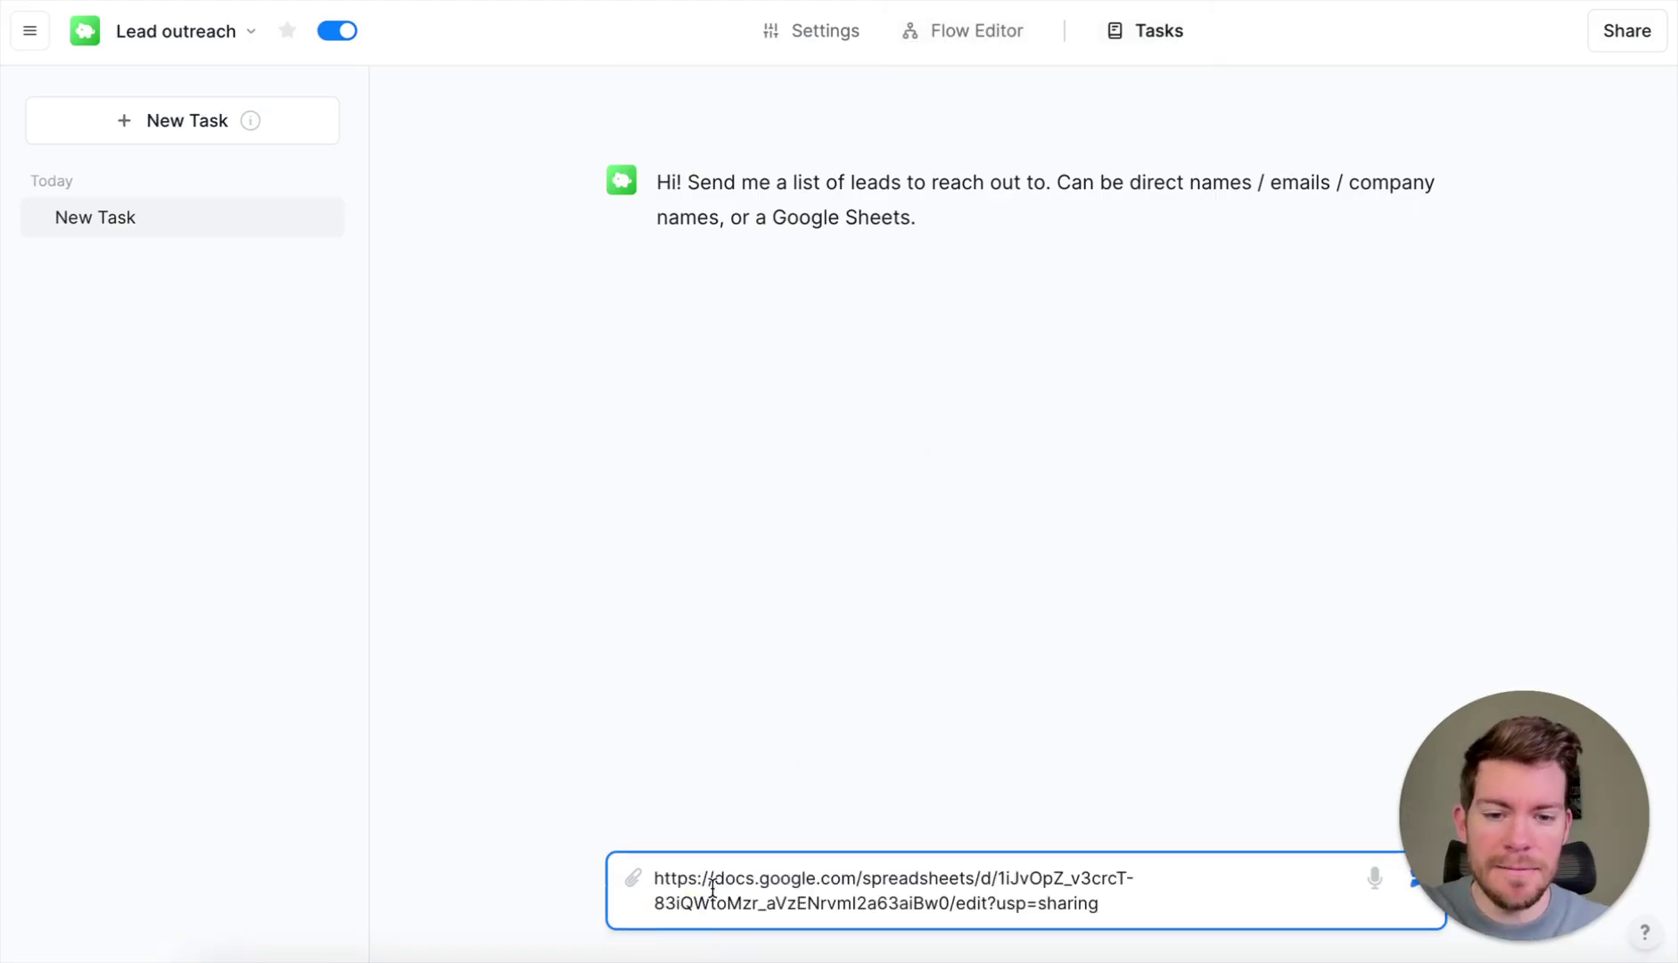
pyautogui.press('Return')
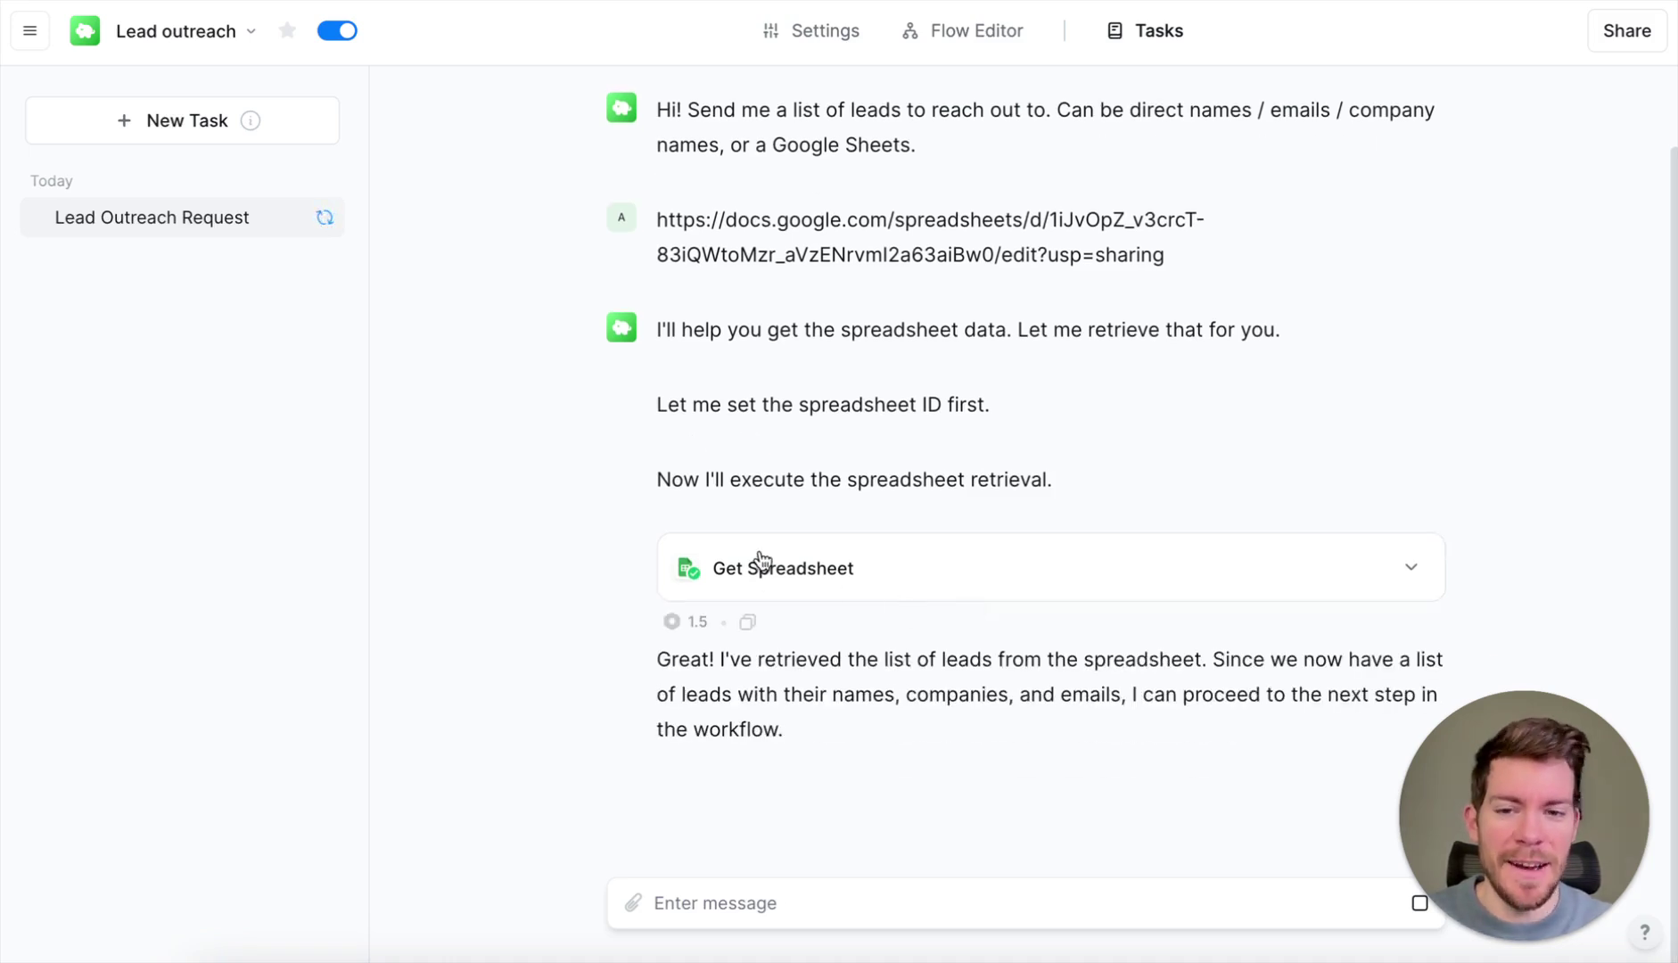
pyautogui.click(810, 565)
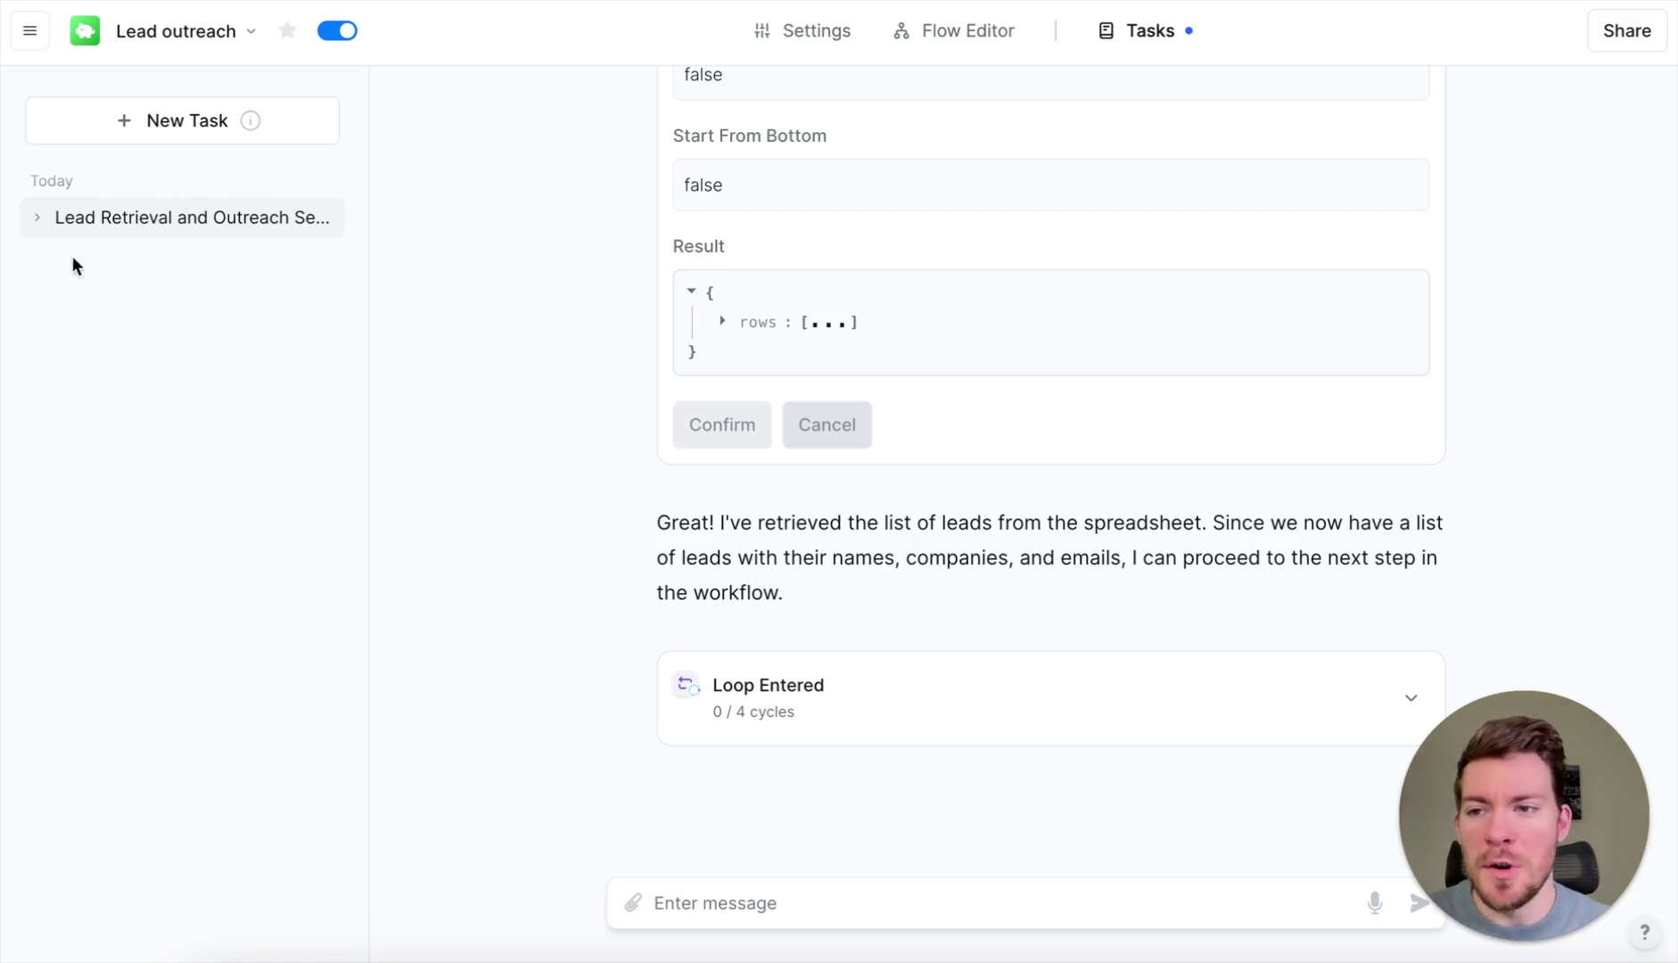
# - Open each lead subtask to read the Netflix, Microsoft, Uber and Amazon draft emails
pyautogui.click(38, 219)
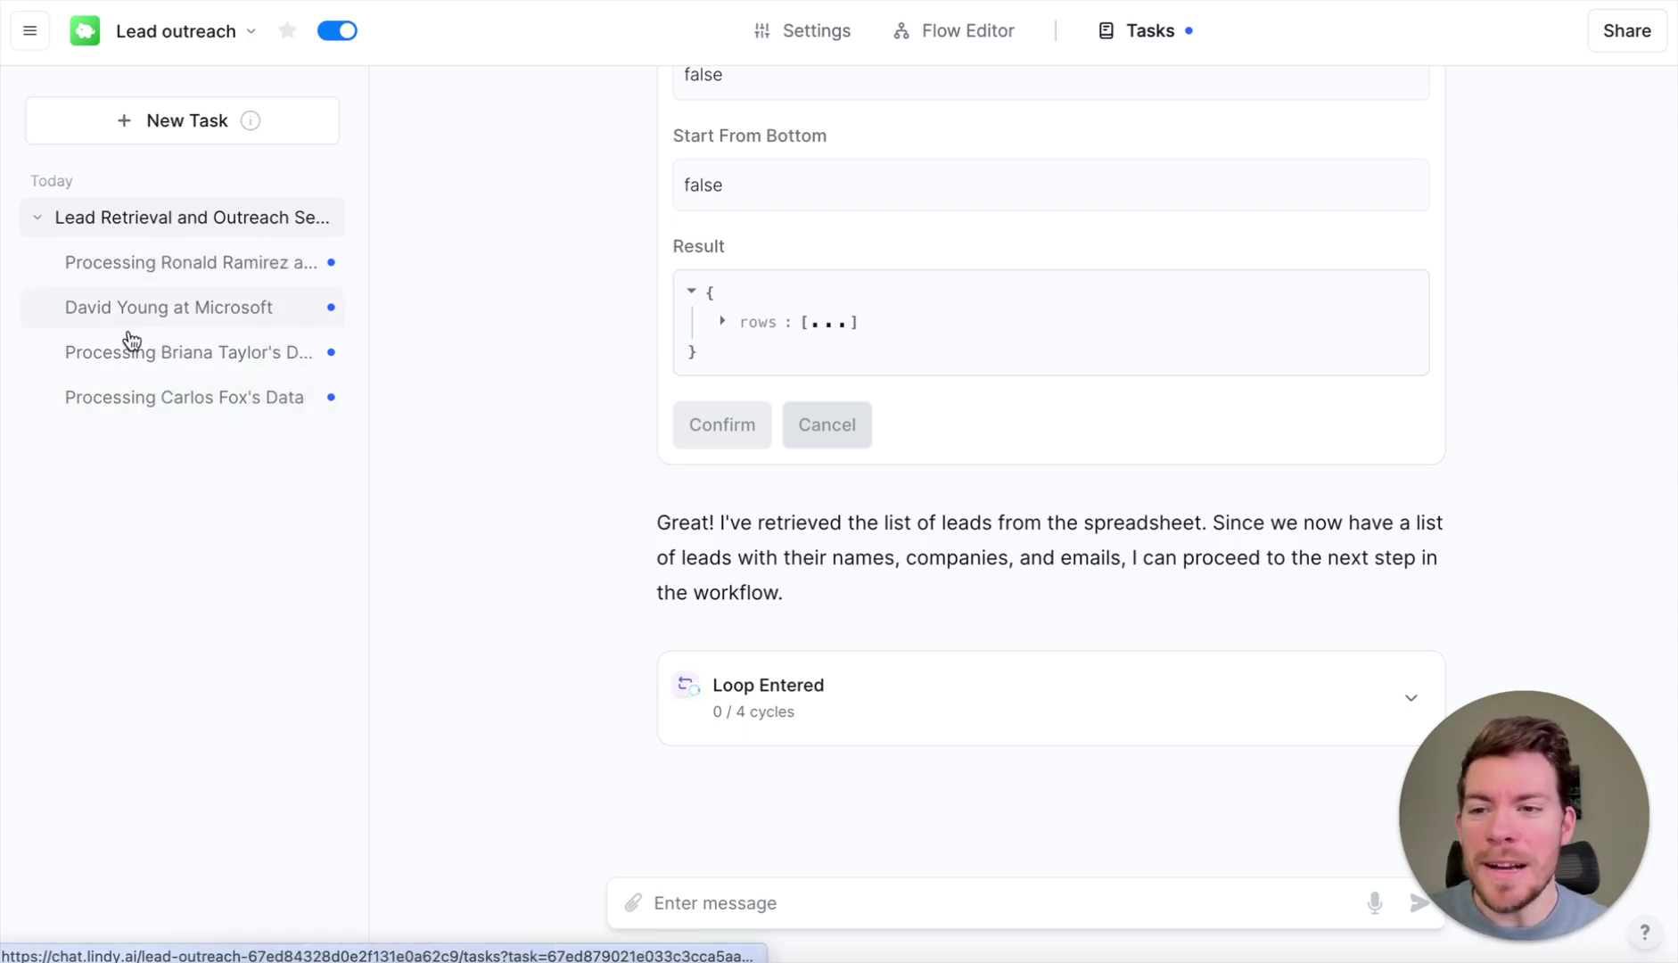
pyautogui.click(131, 272)
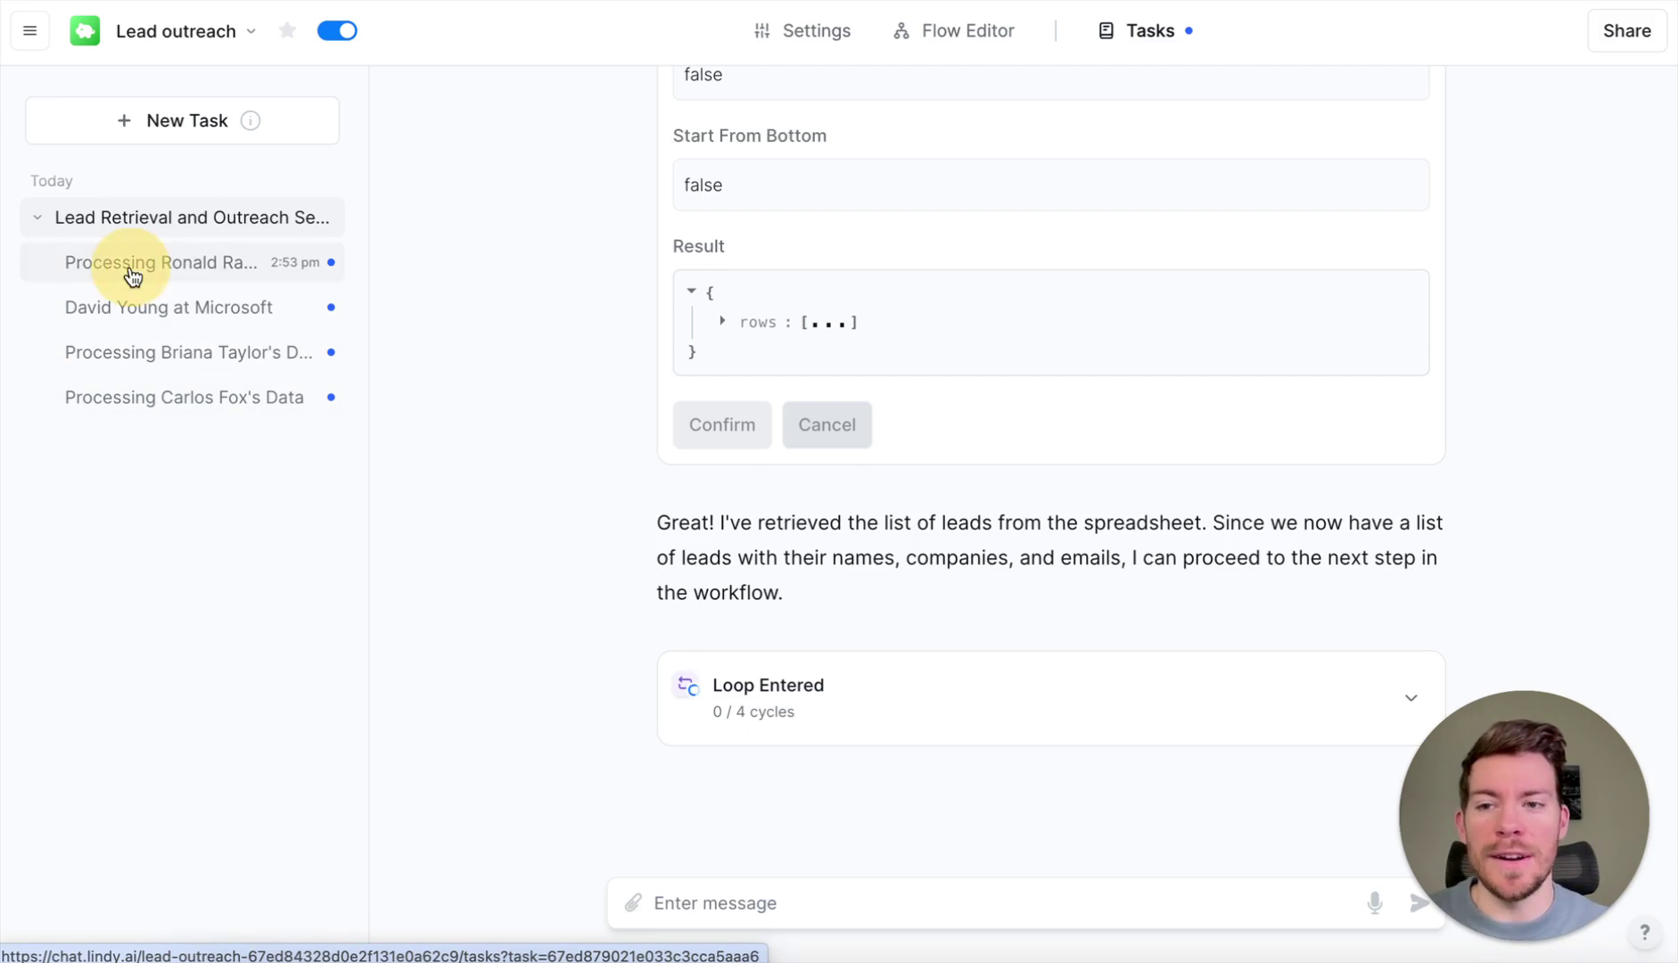
pyautogui.scroll(5, 577, 423)
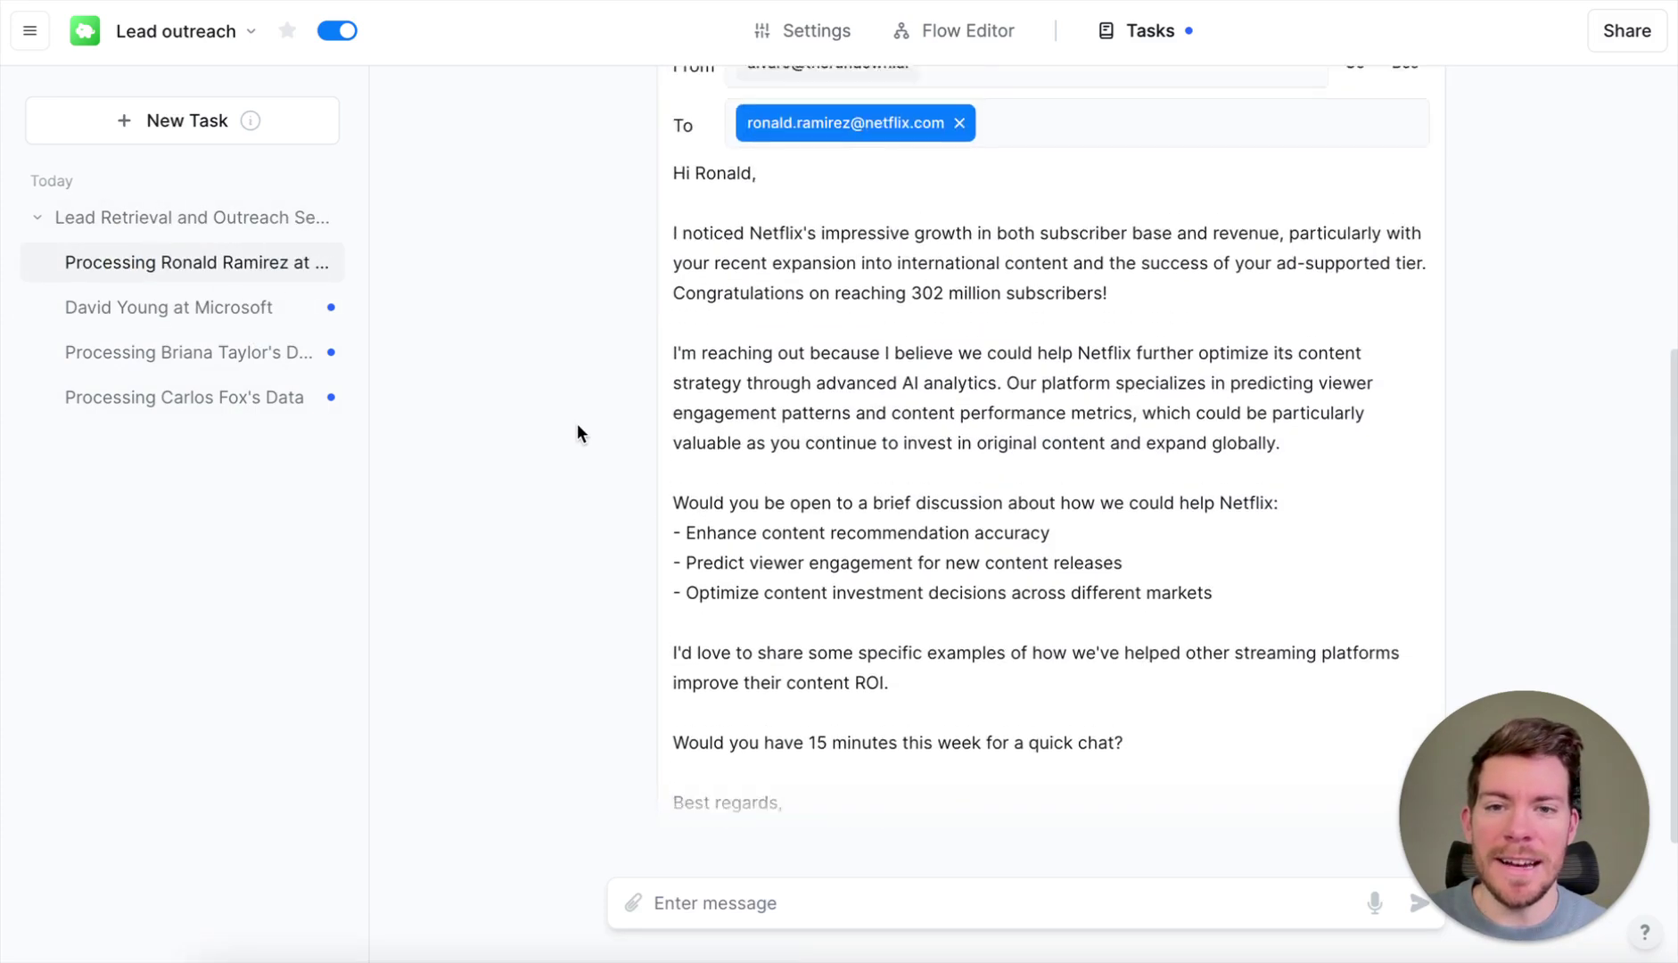
pyautogui.scroll(-1, 577, 424)
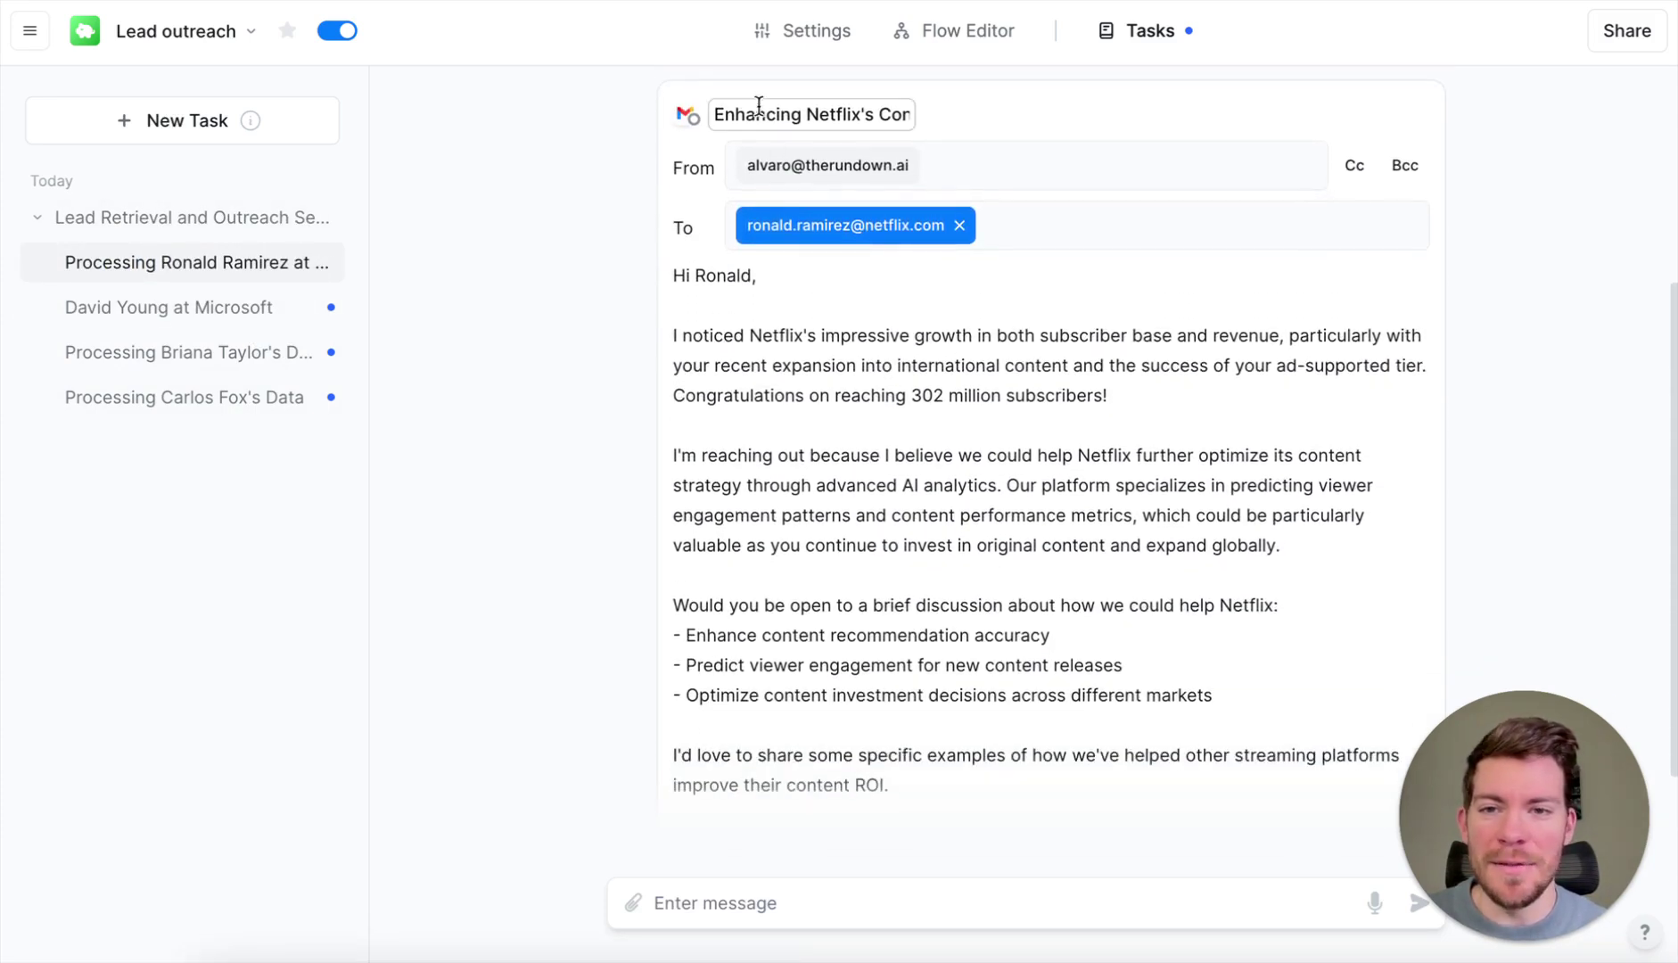
pyautogui.scroll(-1, 780, 477)
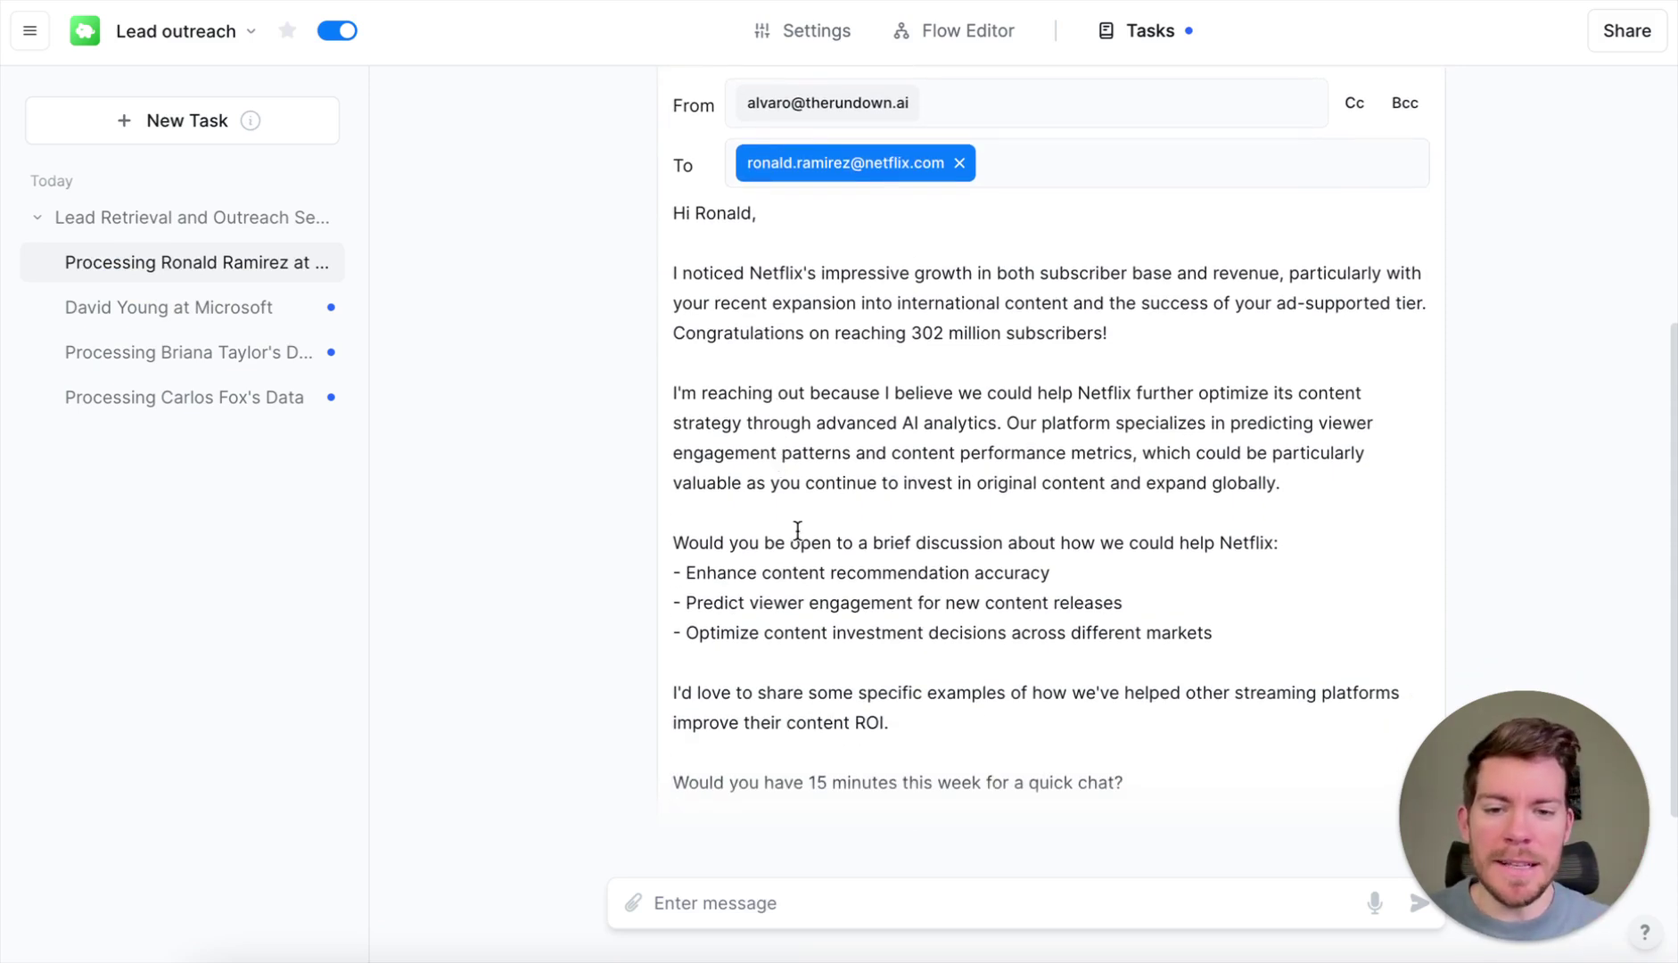
pyautogui.scroll(1, 745, 340)
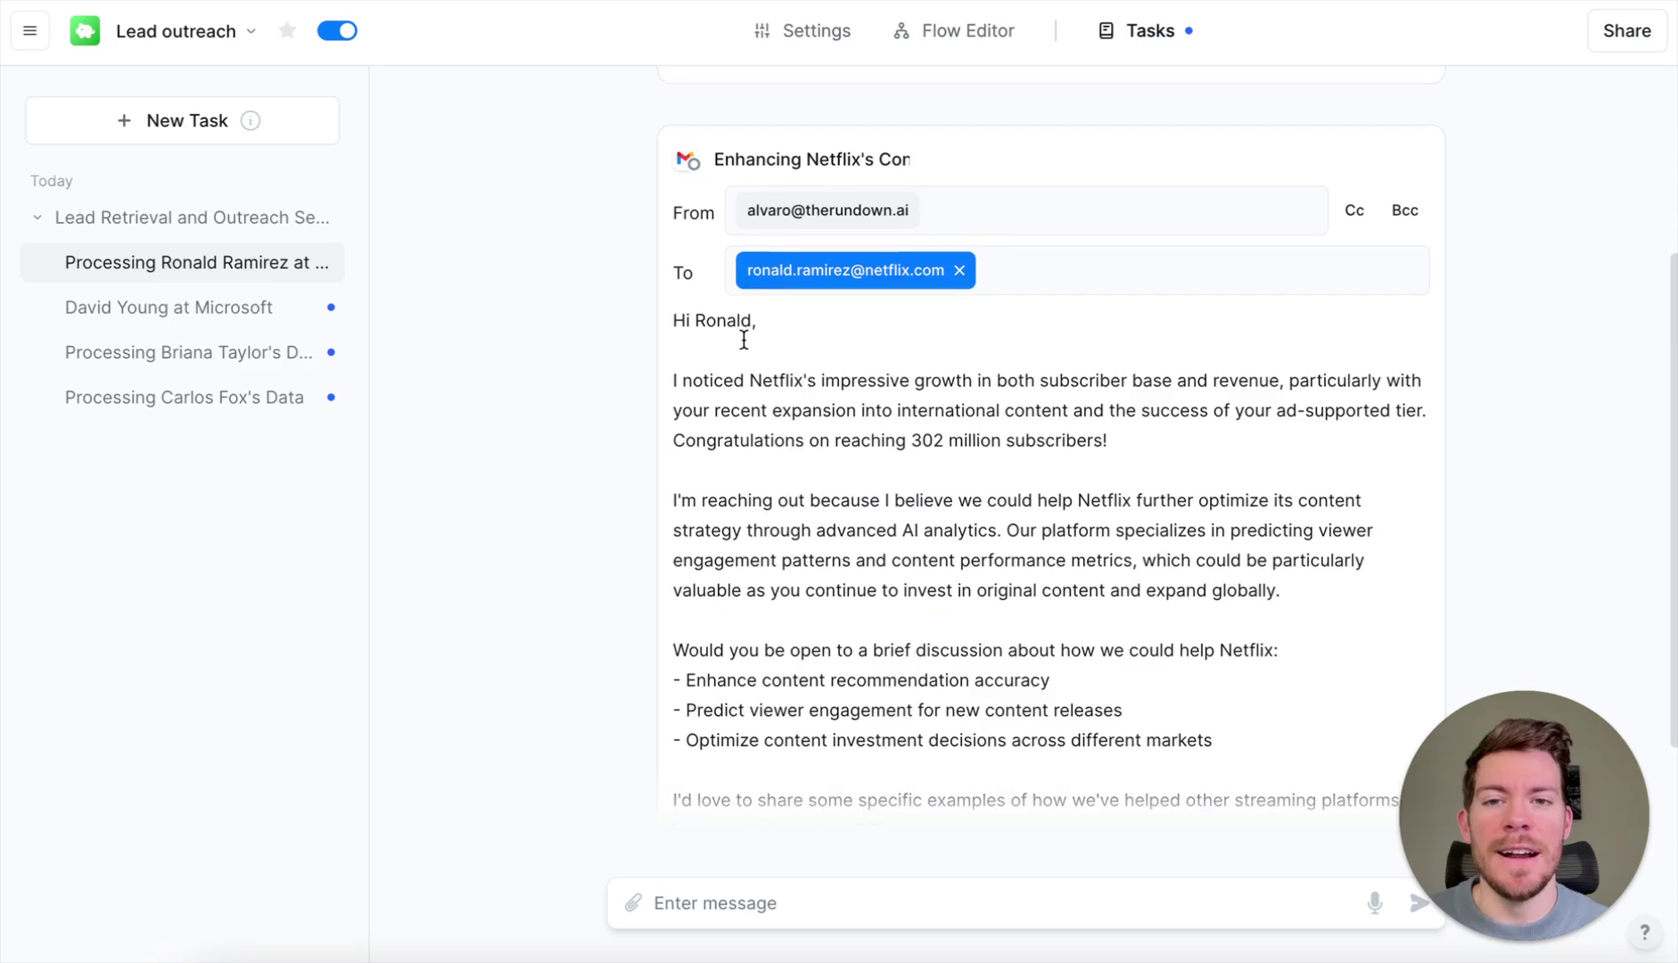
pyautogui.scroll(-2, 744, 340)
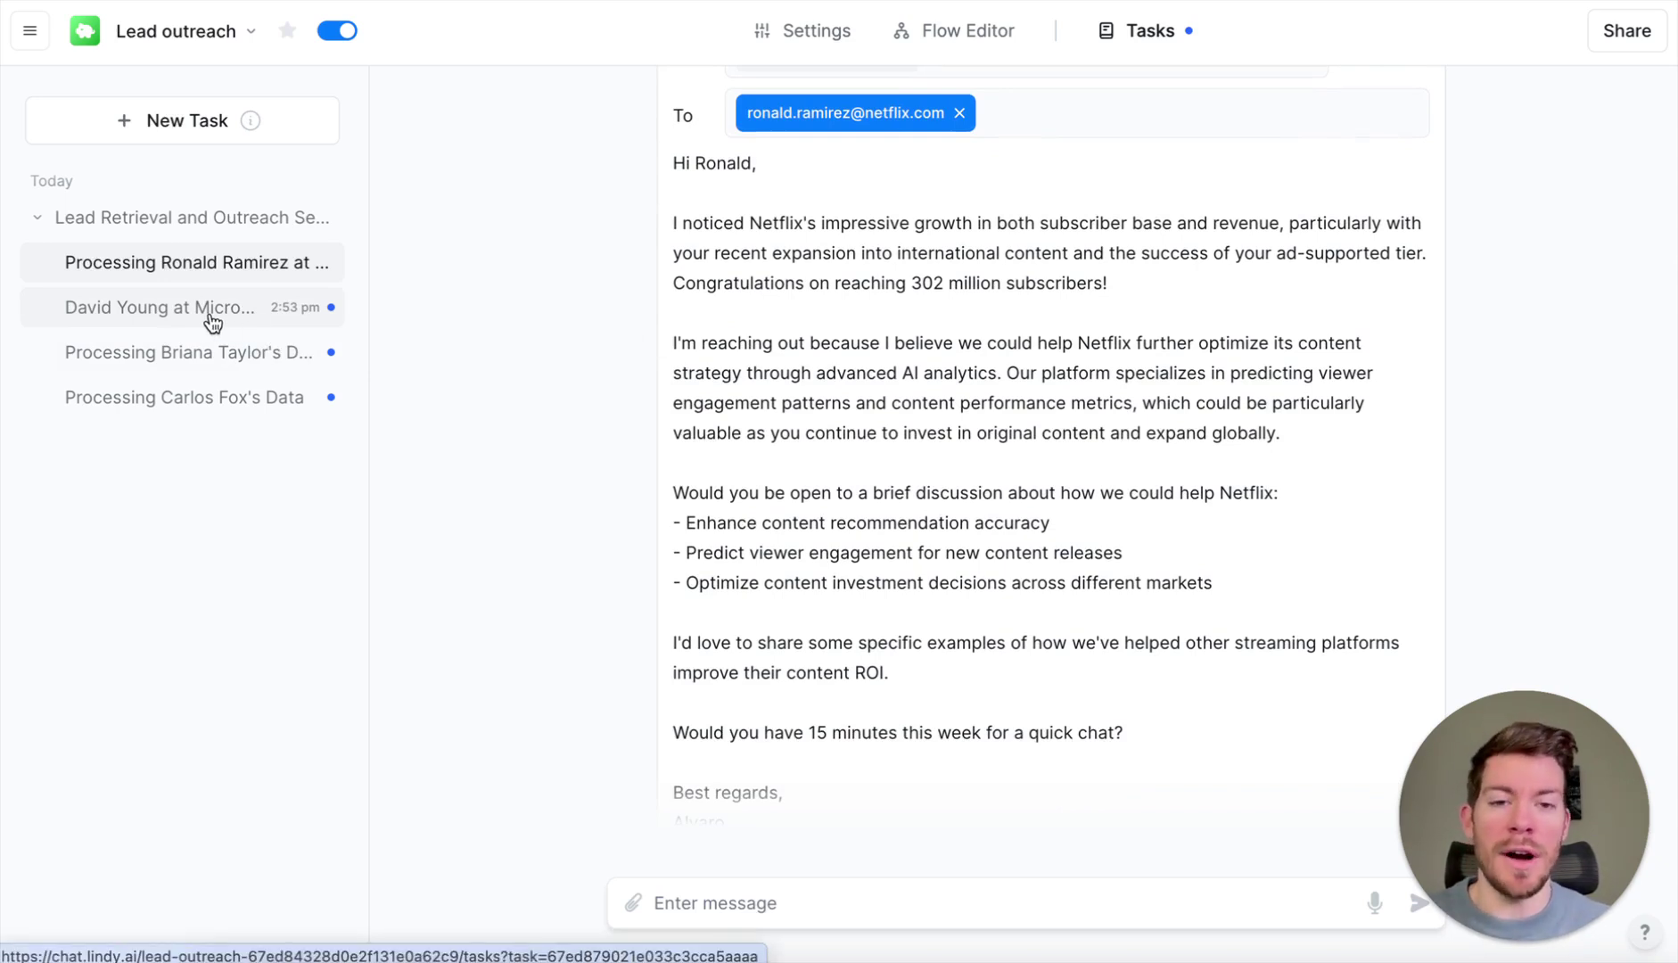
pyautogui.click(182, 314)
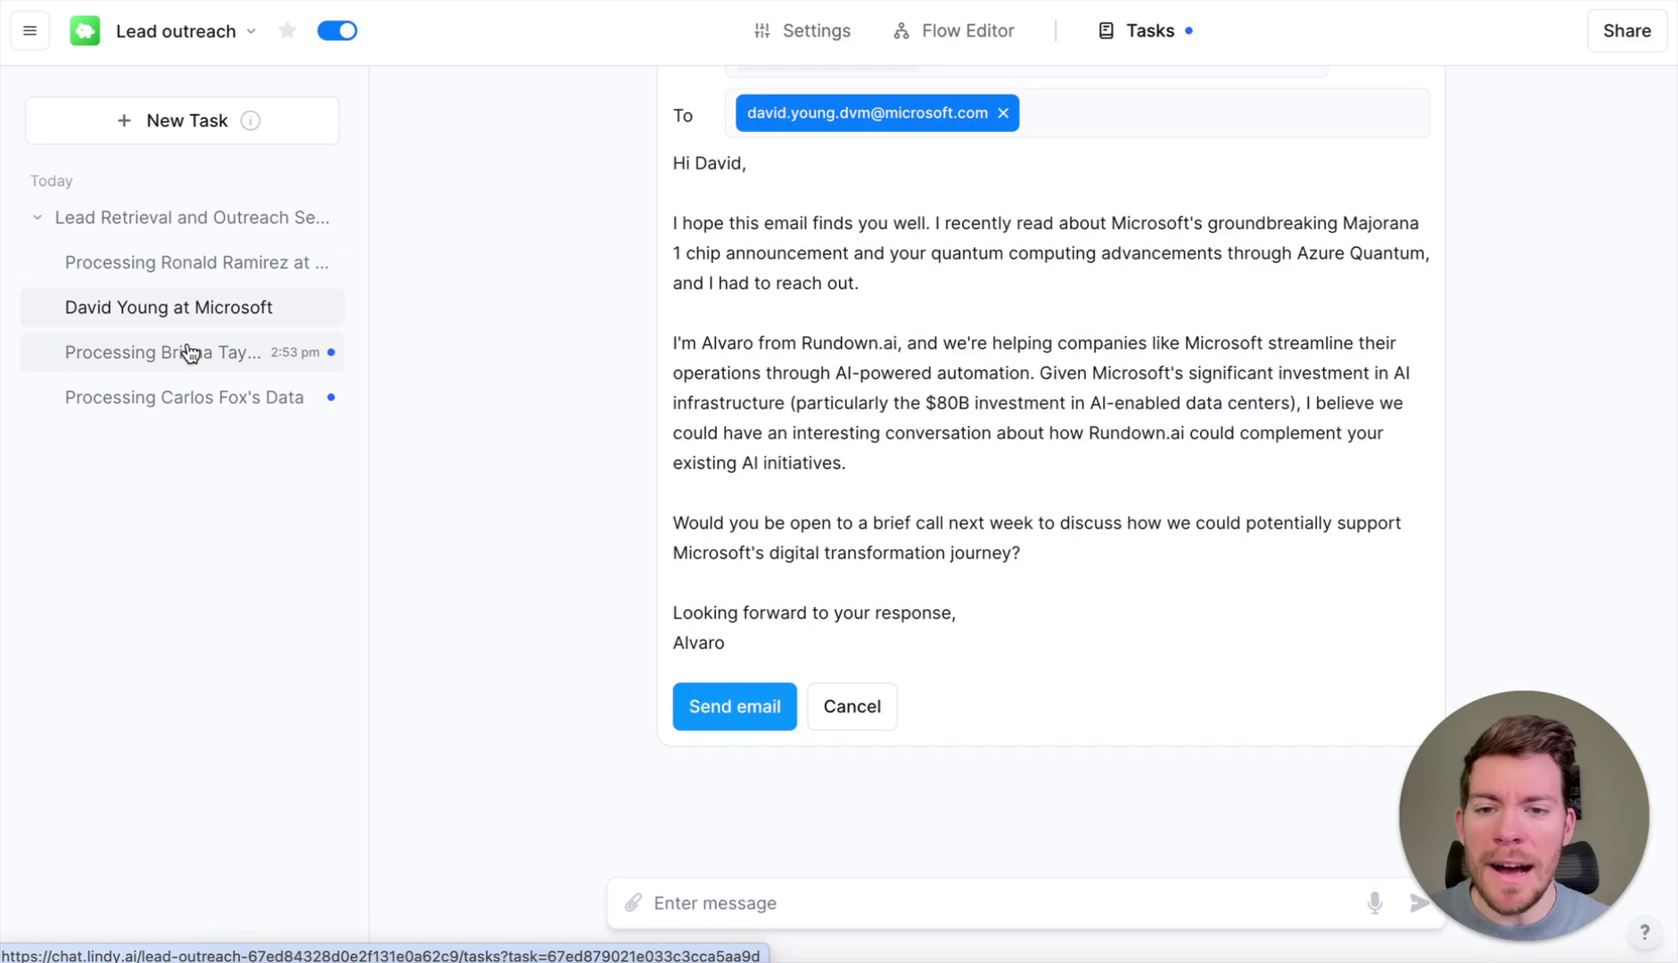
pyautogui.click(187, 356)
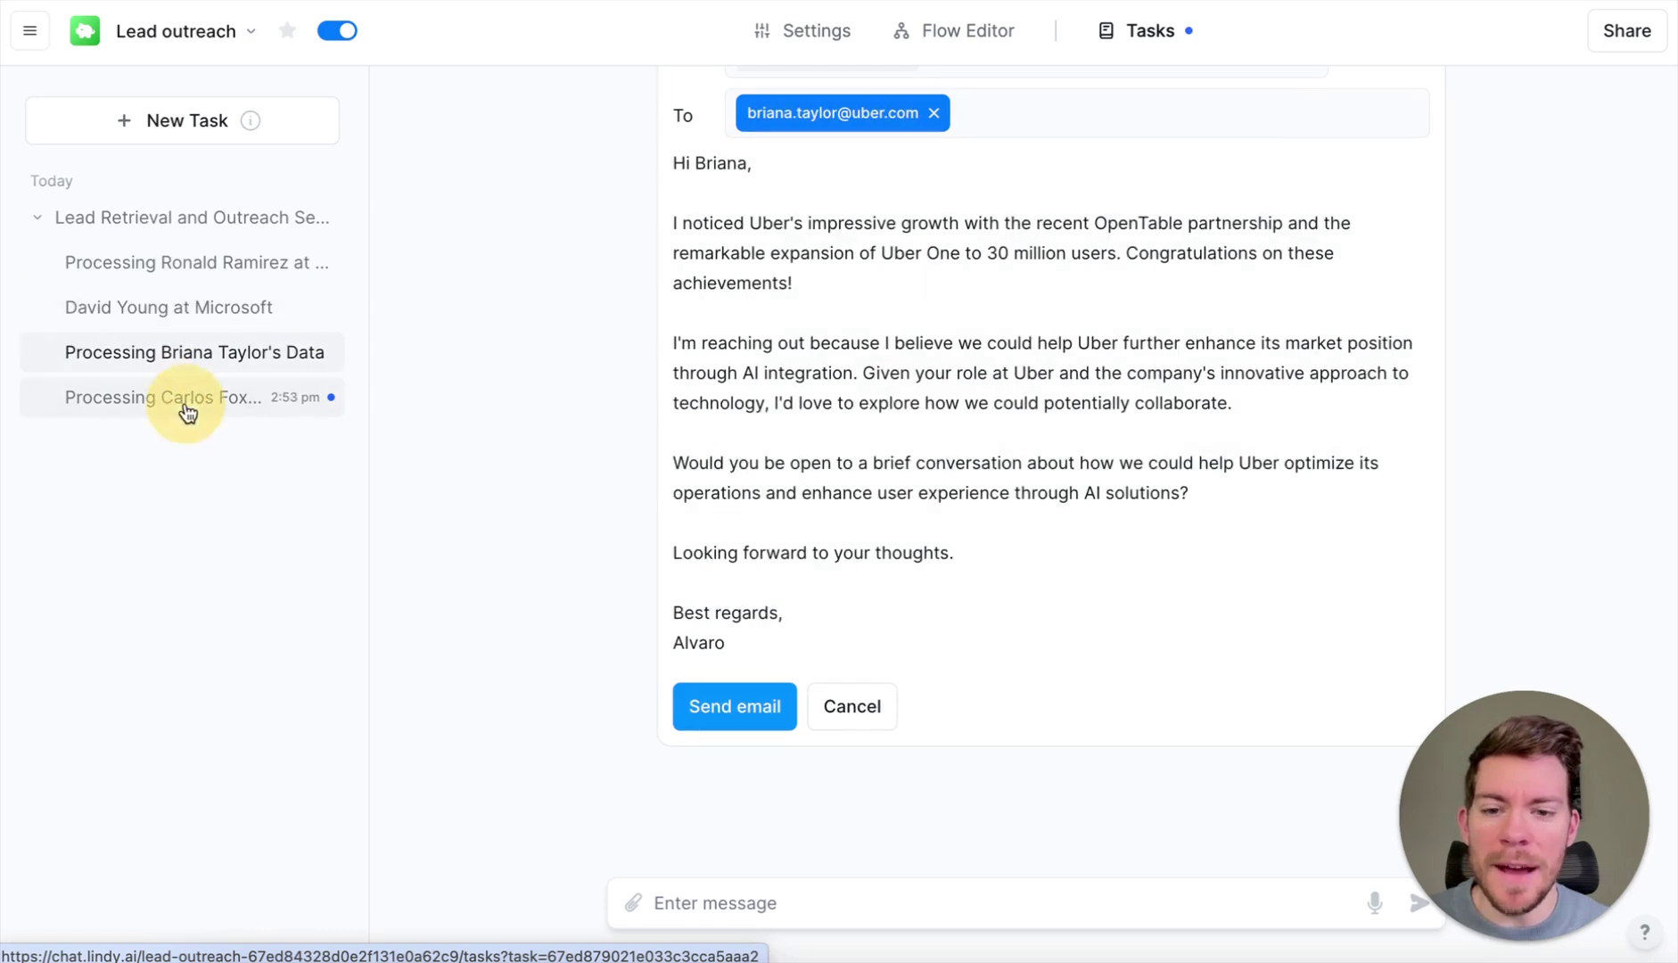
pyautogui.click(187, 401)
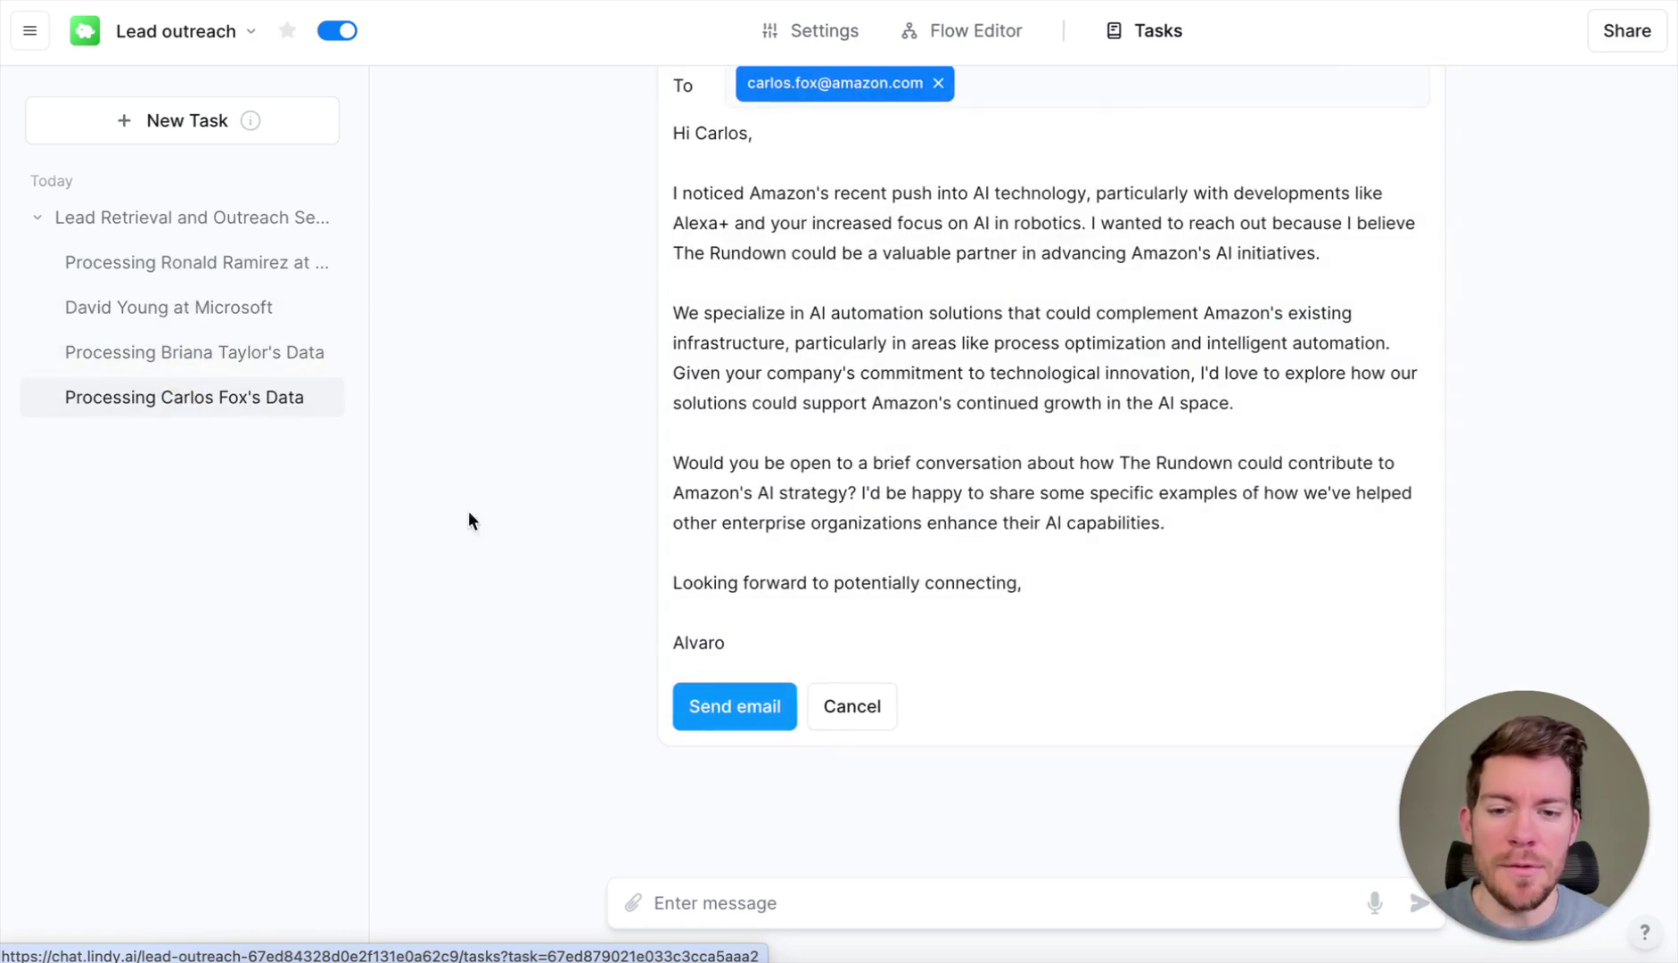
# - Cancel the Amazon, Uber, Microsoft and Netflix draft emails, then return to the main Lead Retrieval task
pyautogui.click(870, 709)
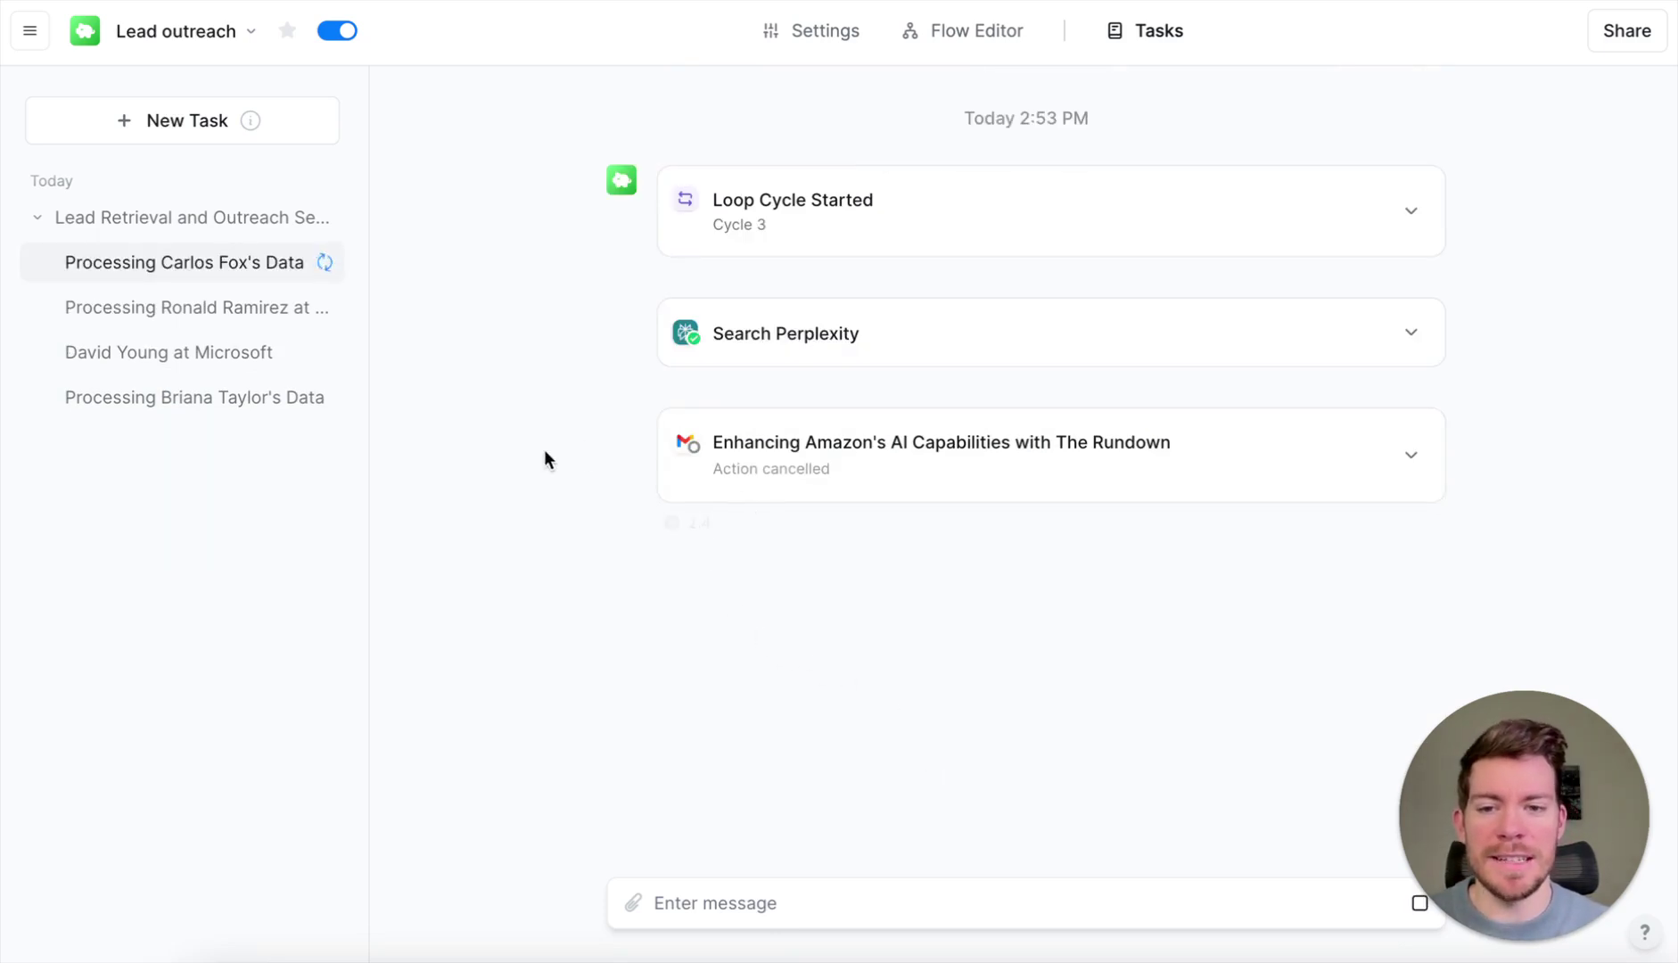
pyautogui.click(235, 395)
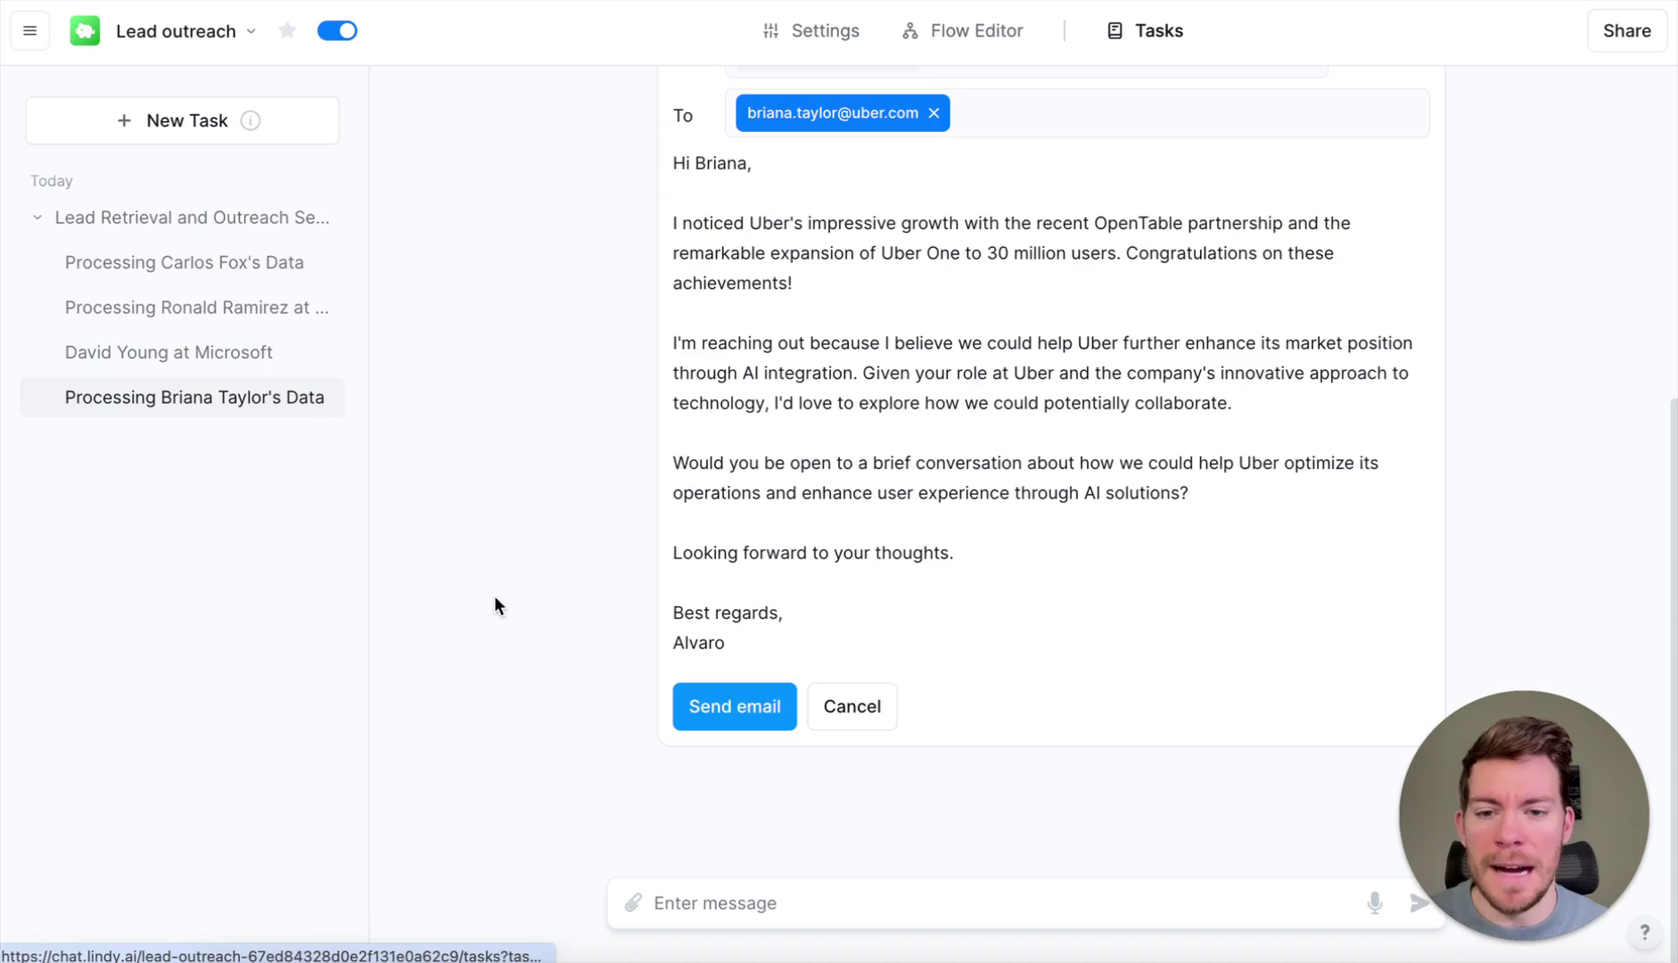
pyautogui.click(852, 706)
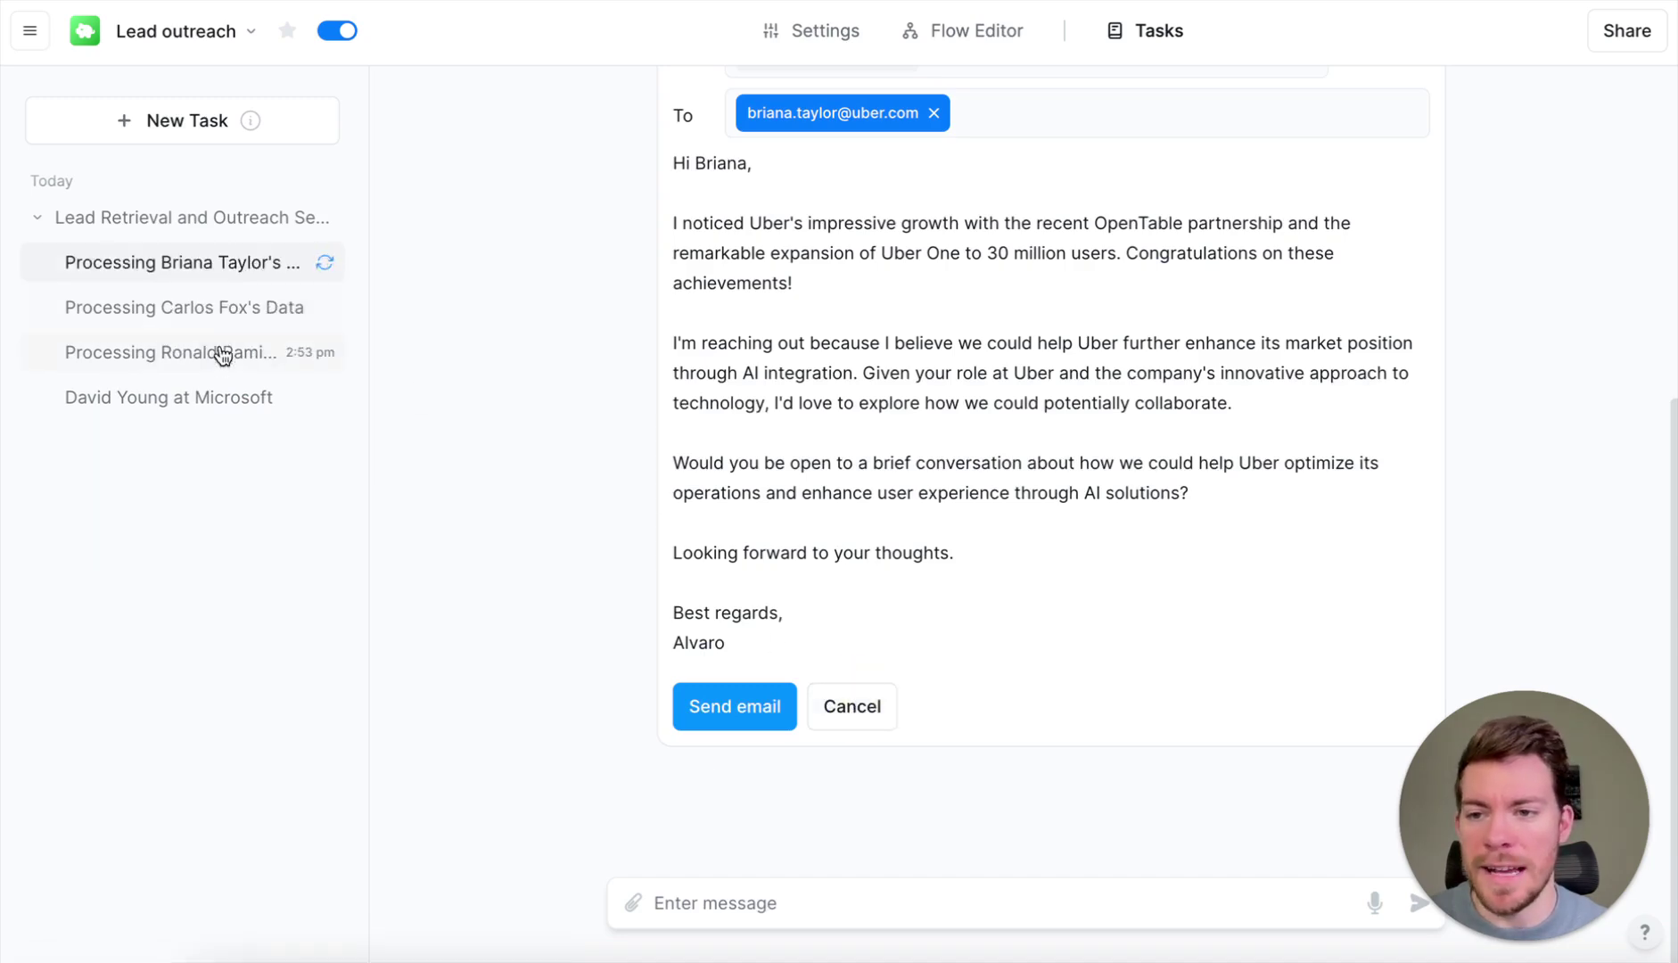
pyautogui.click(214, 395)
pyautogui.click(852, 709)
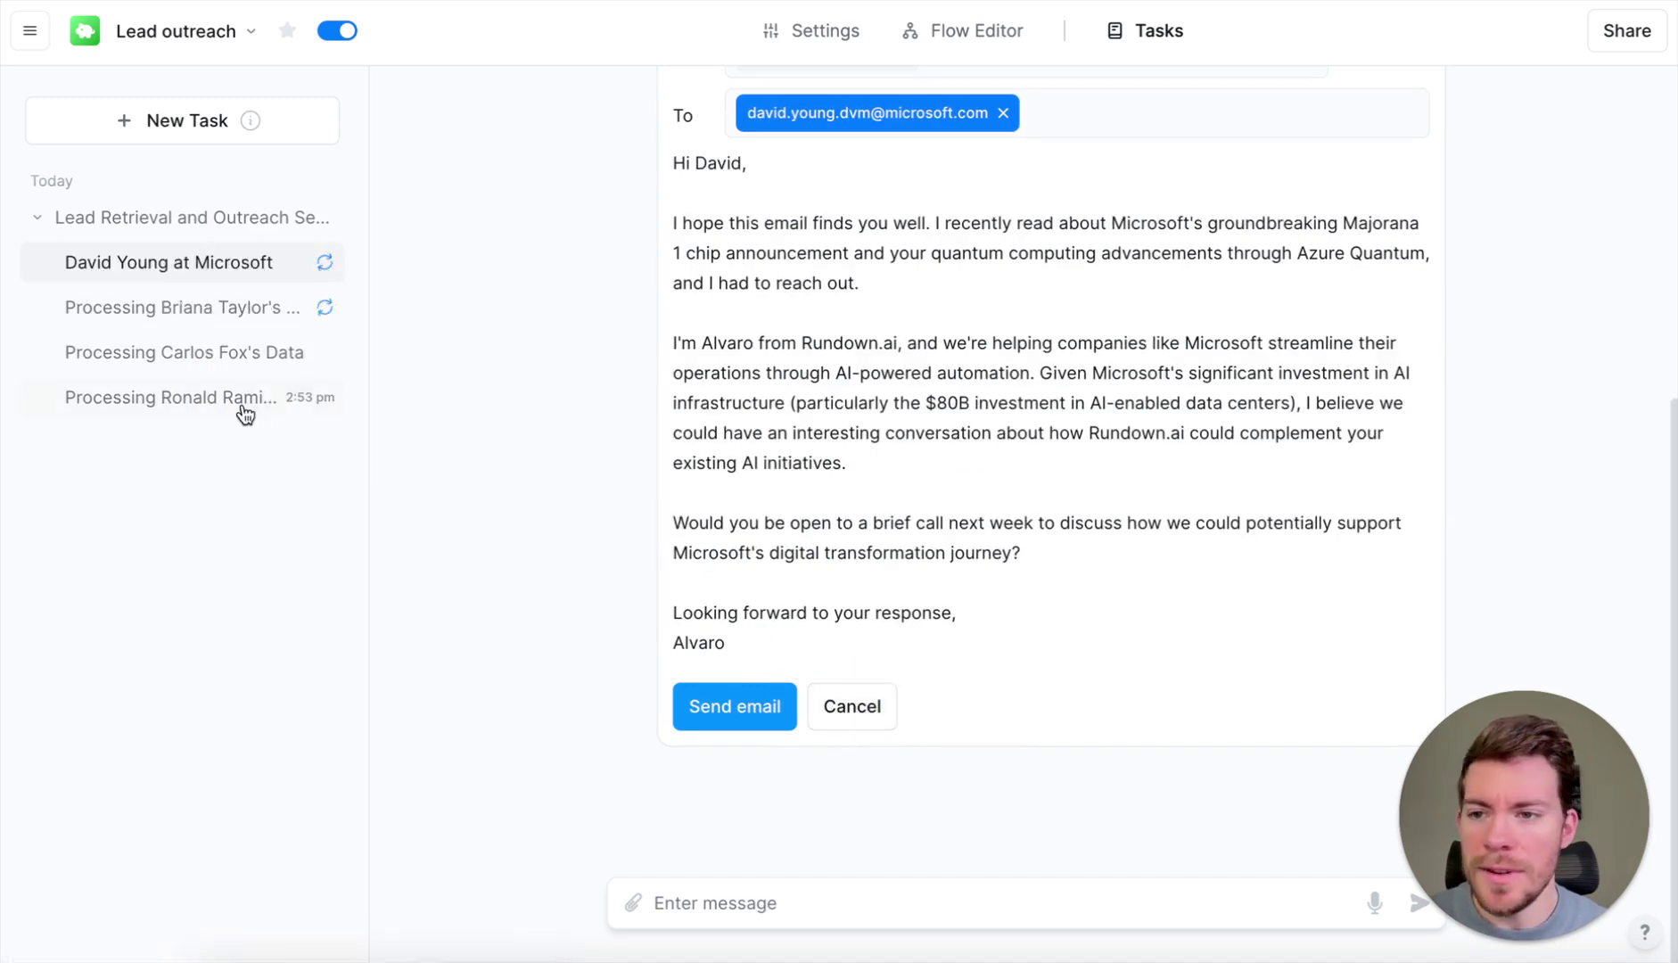
pyautogui.click(217, 399)
pyautogui.click(847, 707)
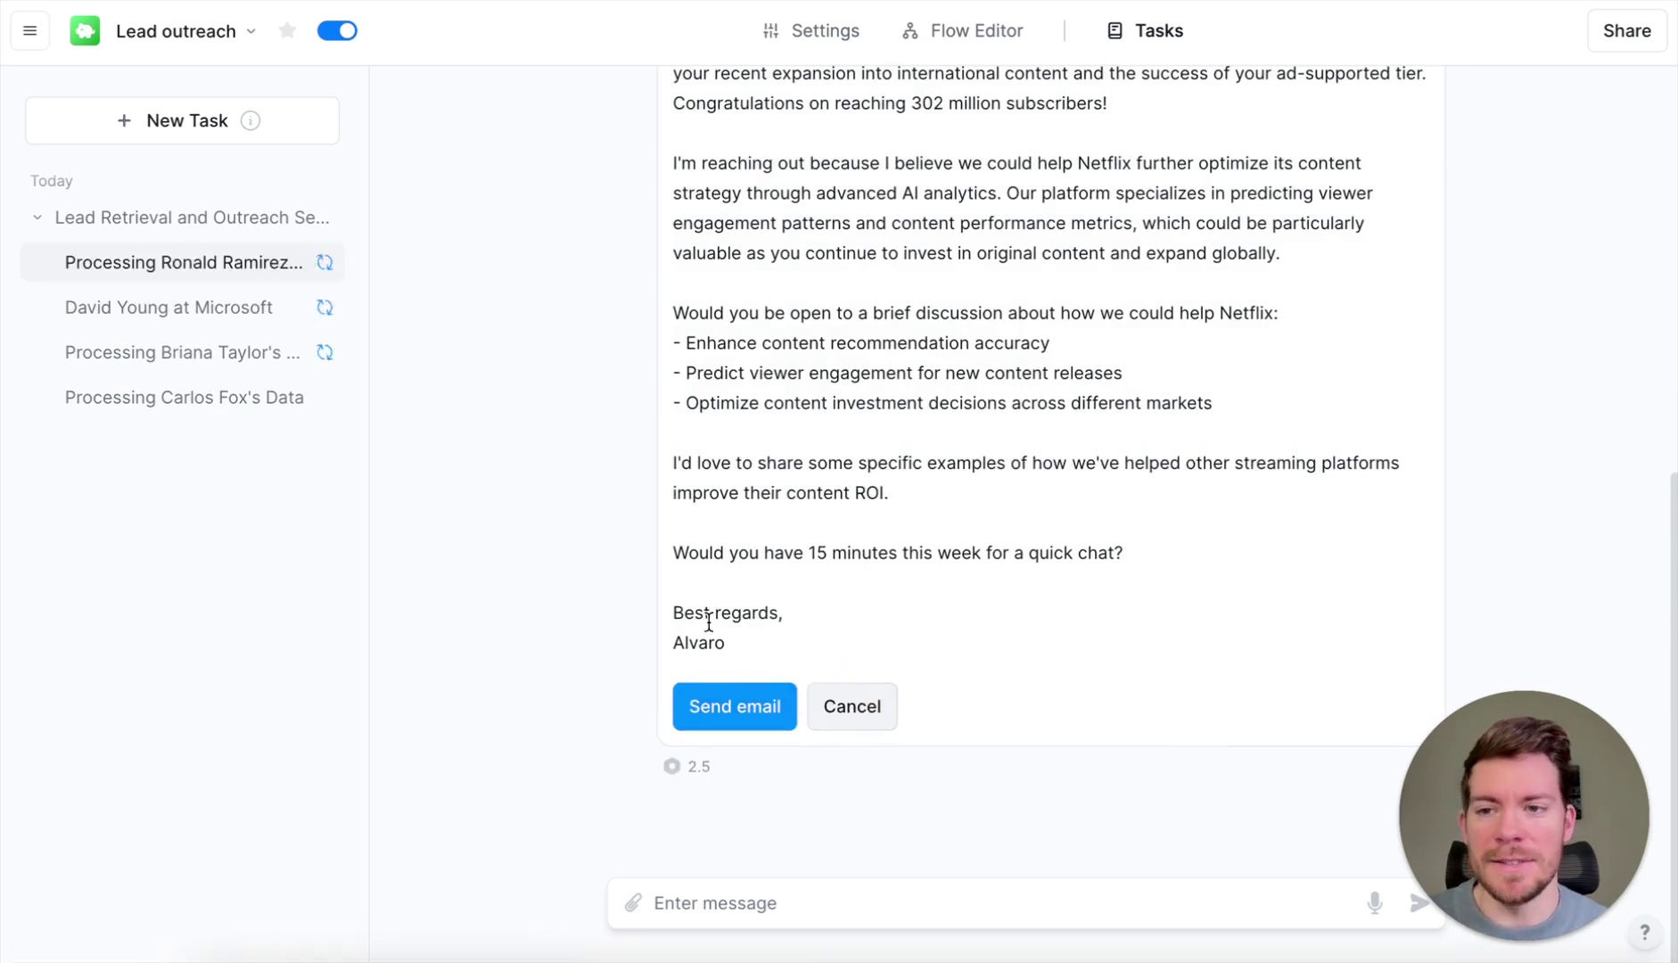
pyautogui.click(188, 220)
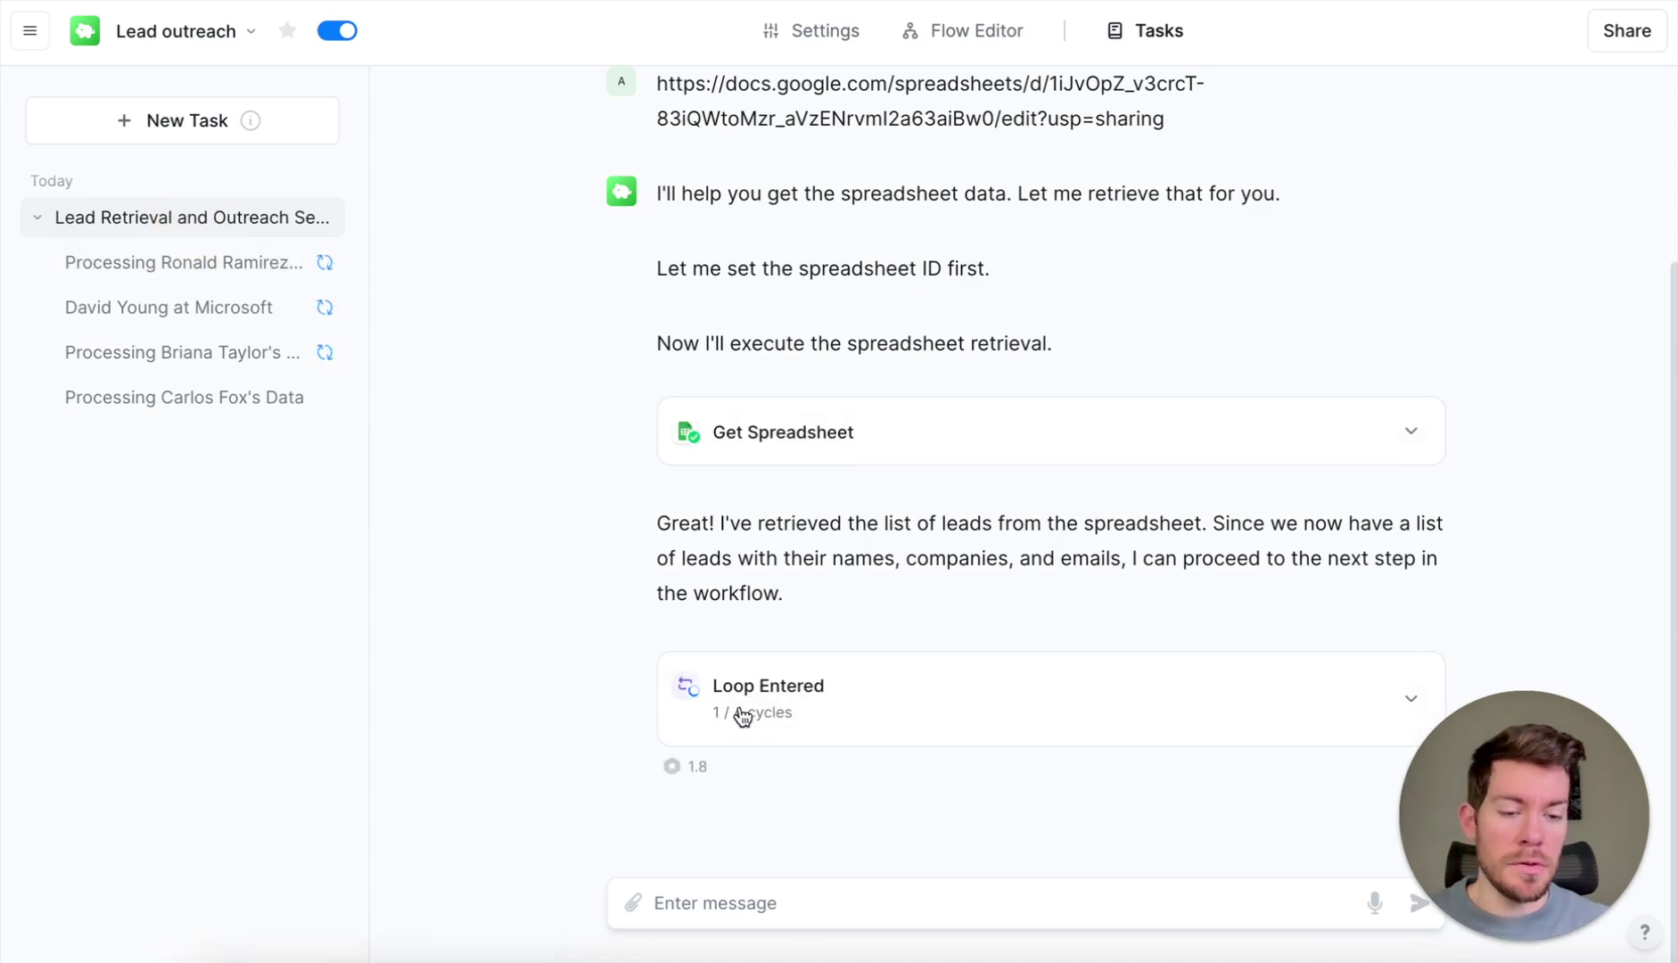